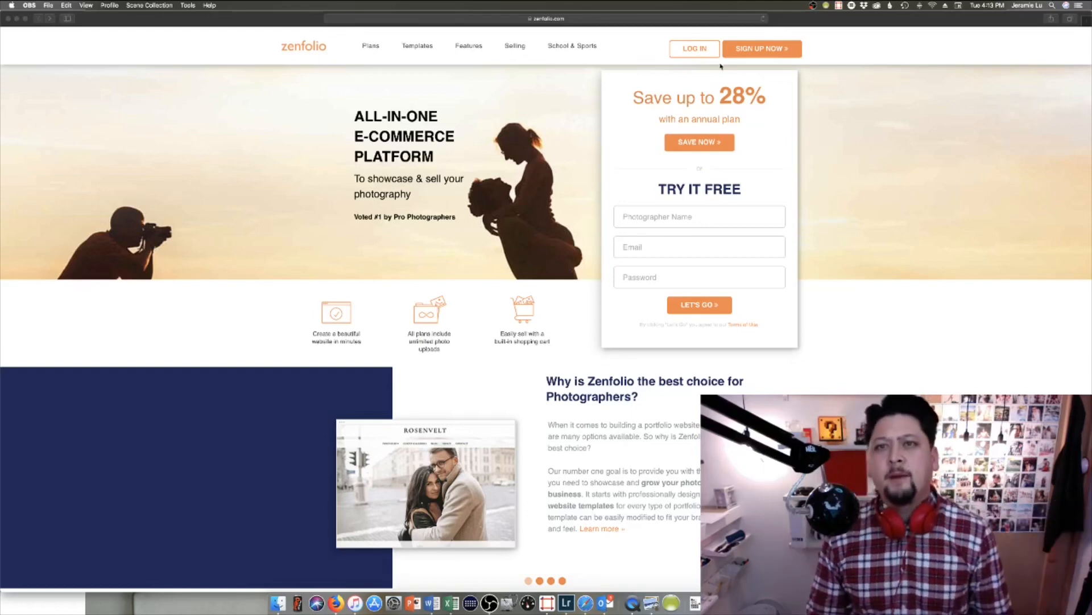
Log in to the Zenfolio account from the Safari window and move the recording app's window out of view
left_click(689, 54)
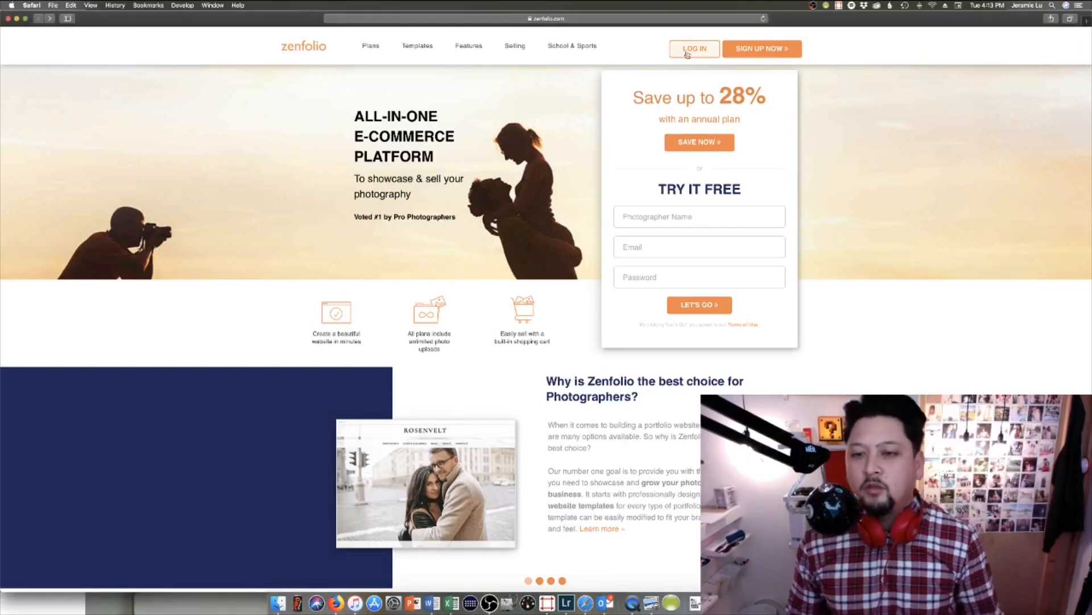
left_click(687, 54)
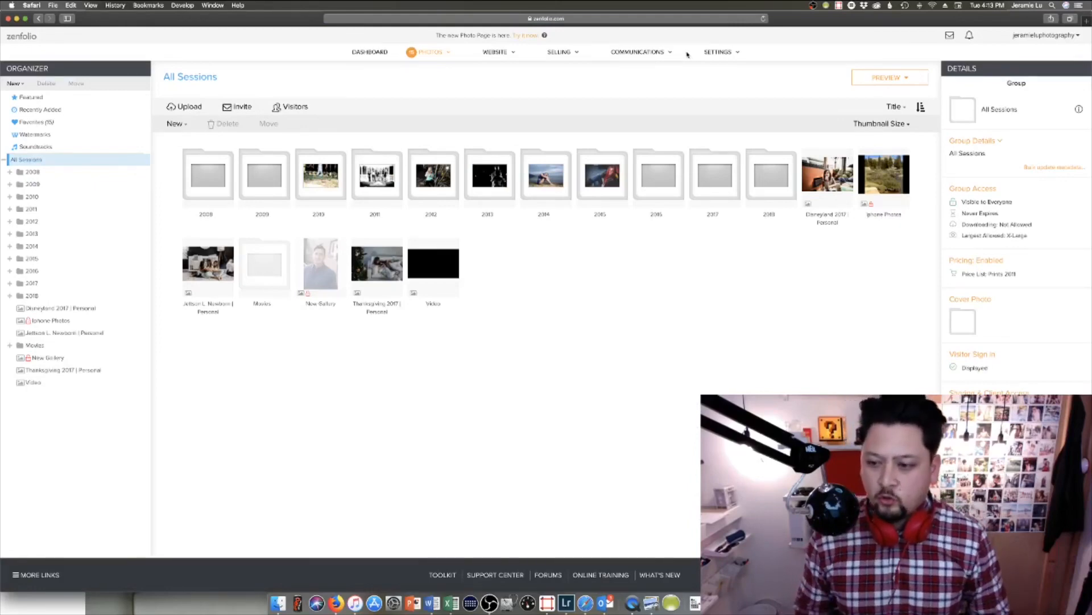
key("super+Tab")
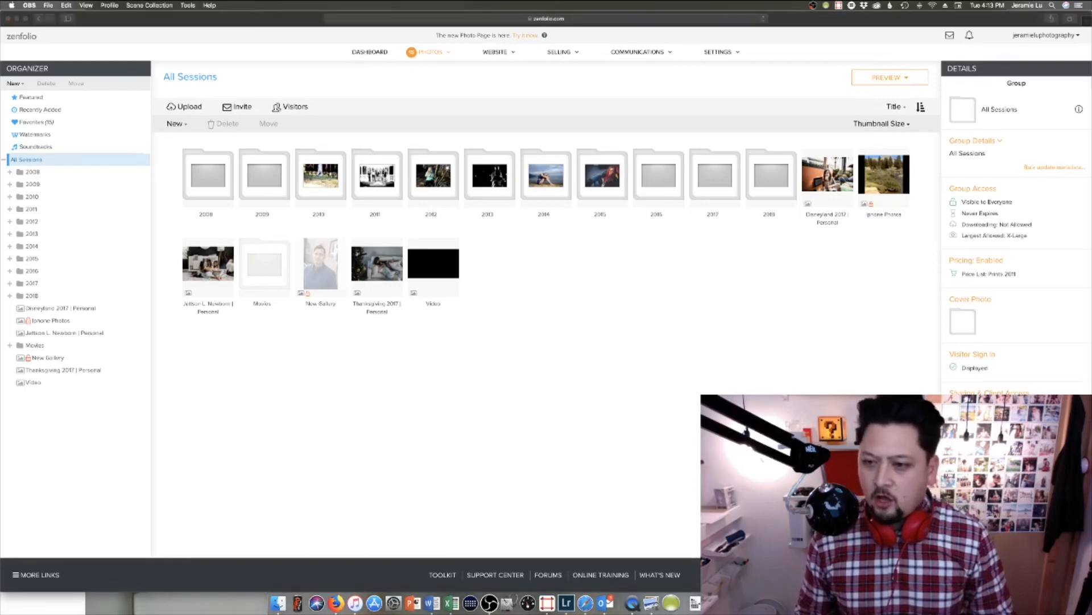
left_click_drag(943, 407, 944, 378)
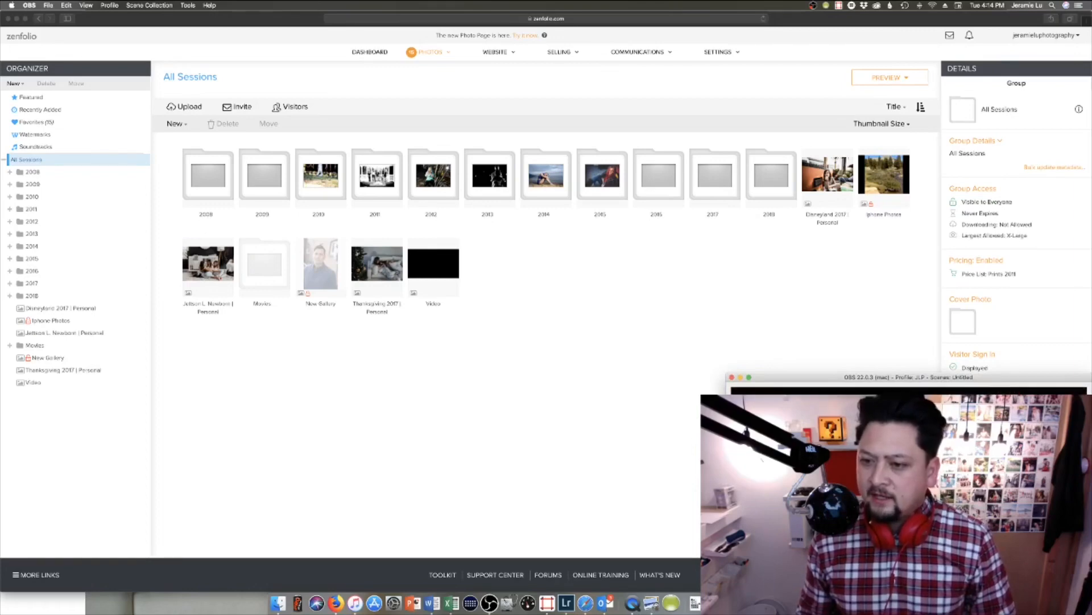
left_click_drag(1036, 378, 1036, 401)
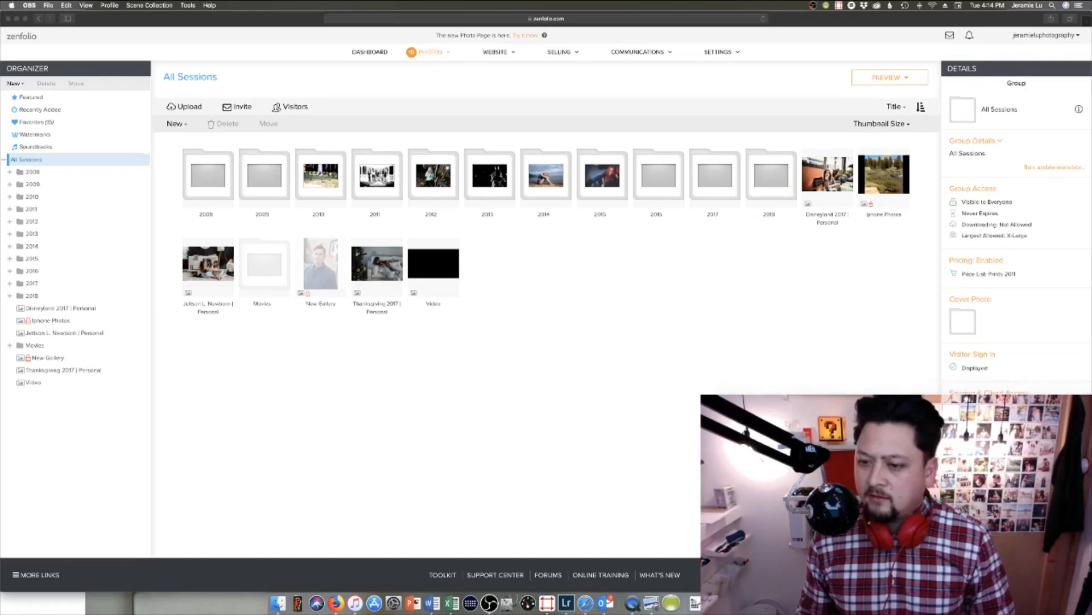
left_click(755, 328)
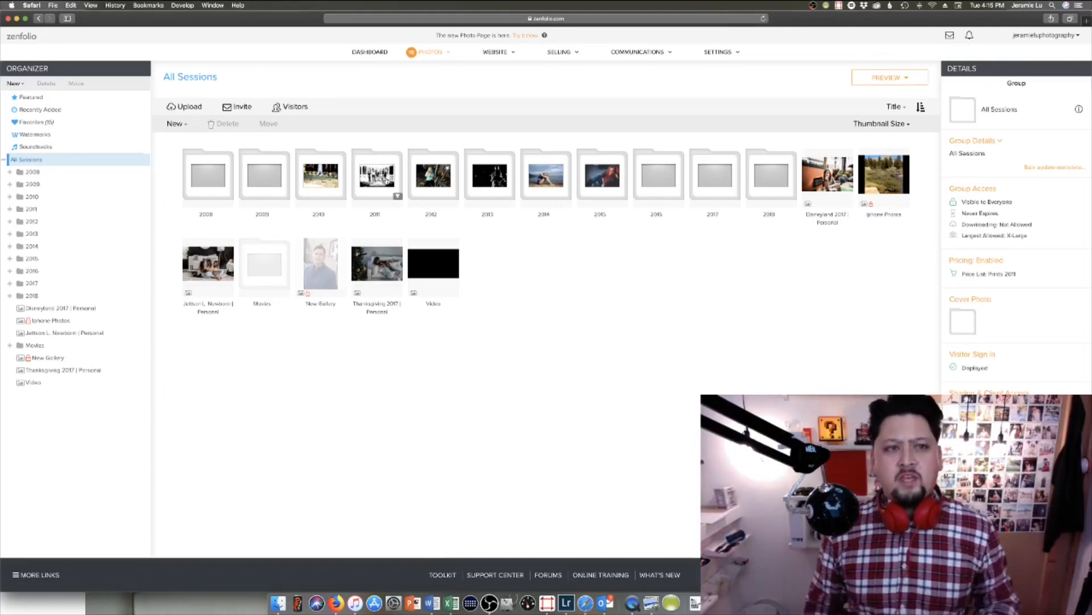
Show the dashboard with its Photos, Selling, Website and Communications summary cards
left_click(373, 56)
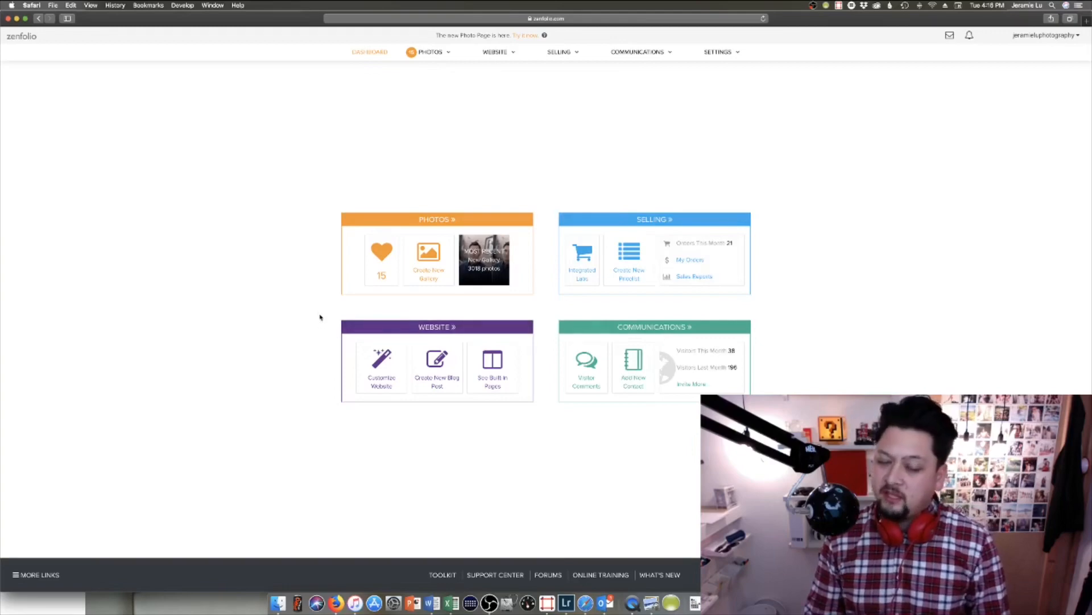
left_click_drag(319, 315, 783, 376)
Clear the stray text selection and return to the Photos organizer listing All Sessions
left_click(779, 379)
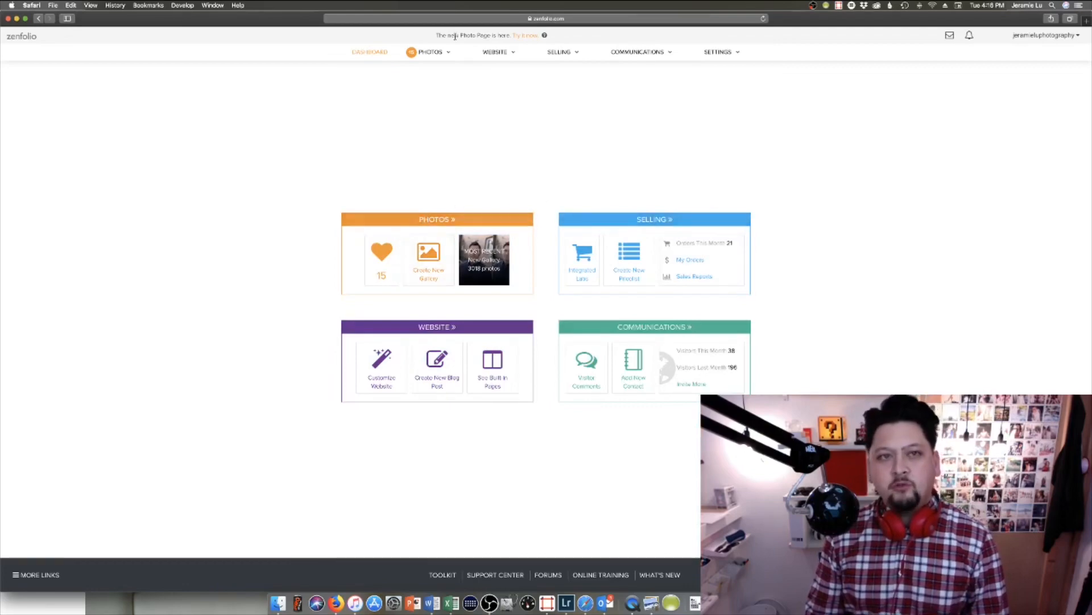
left_click(428, 53)
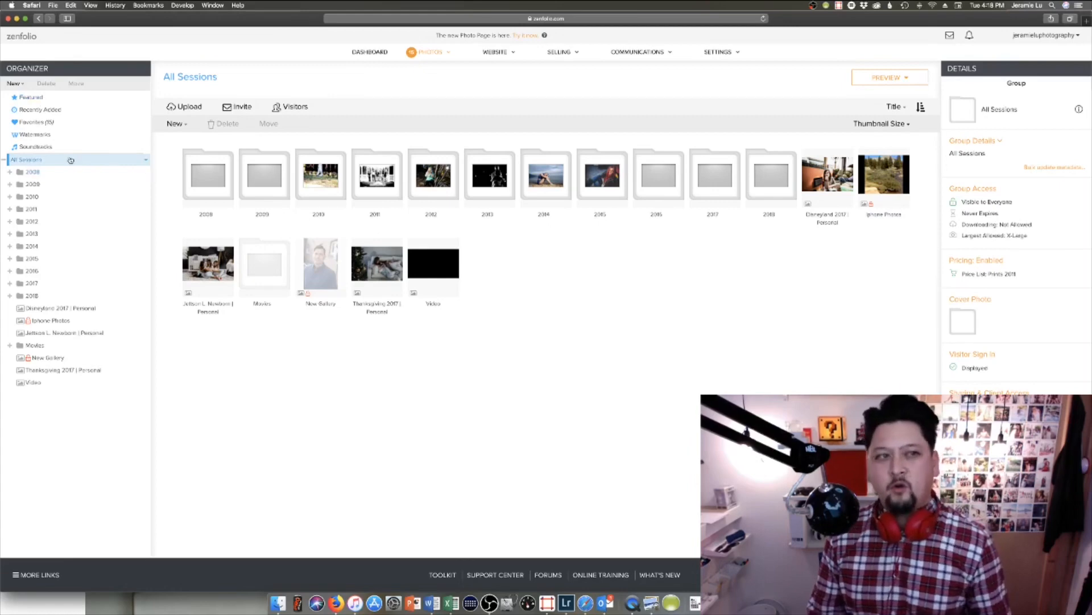
left_click(42, 111)
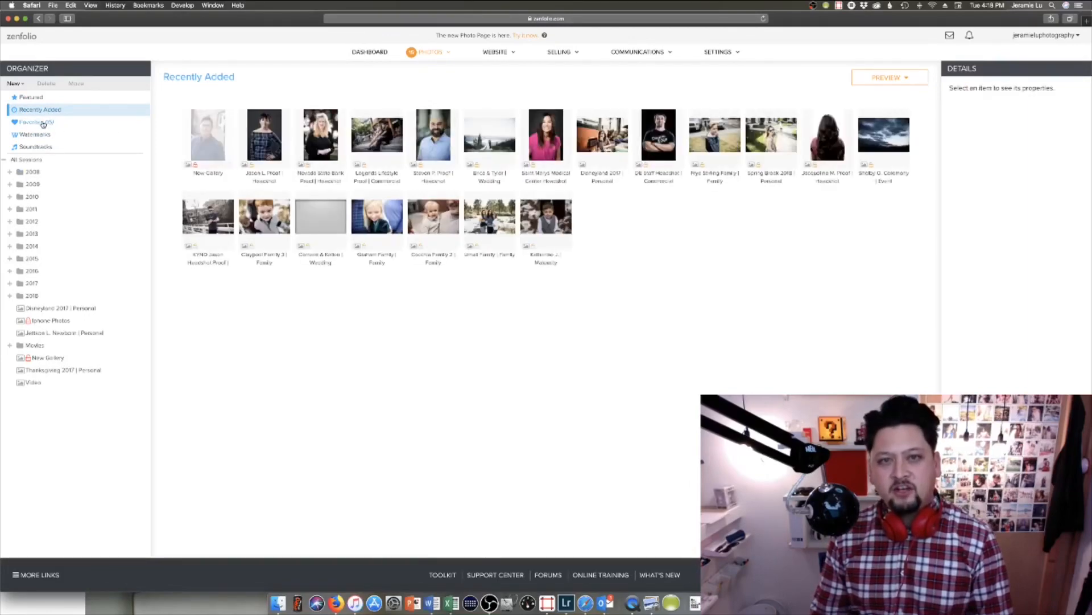
left_click(42, 122)
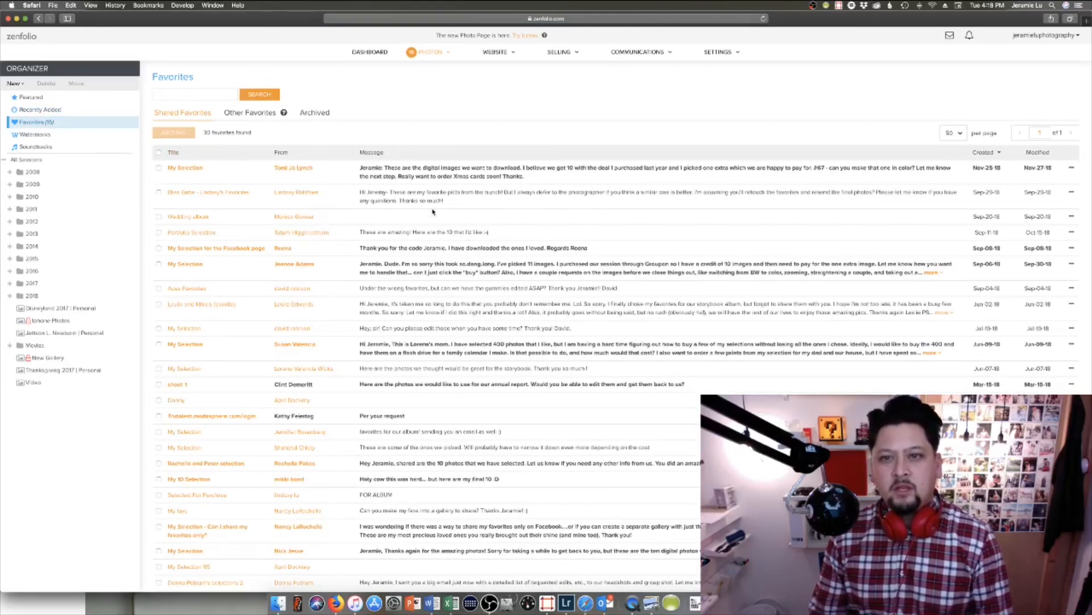
scroll(432, 212, "down", 3)
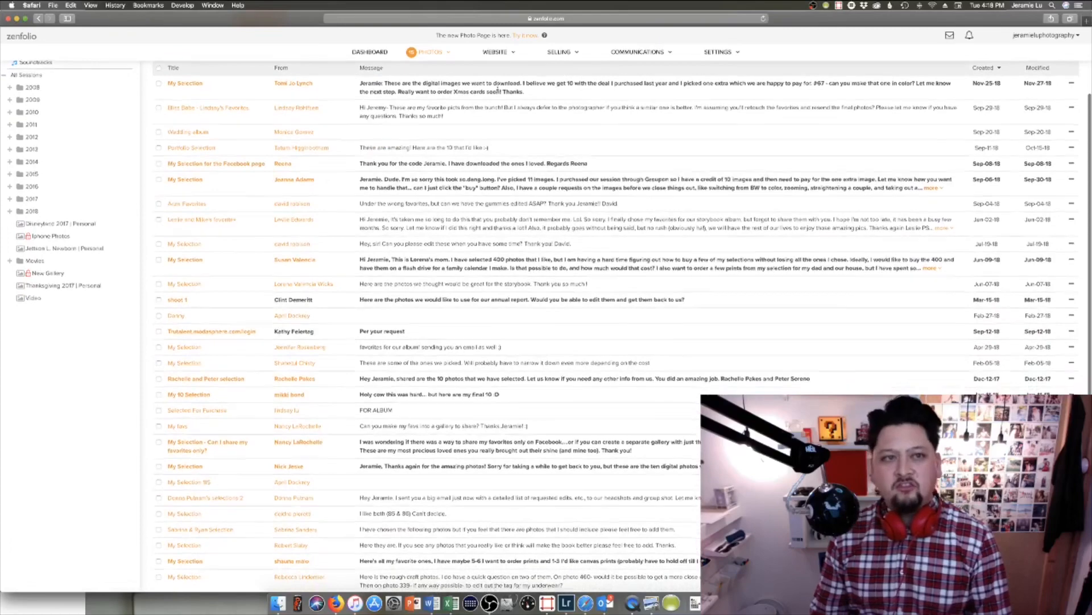
scroll(497, 88, "down", 2)
scroll(390, 259, "up", 5)
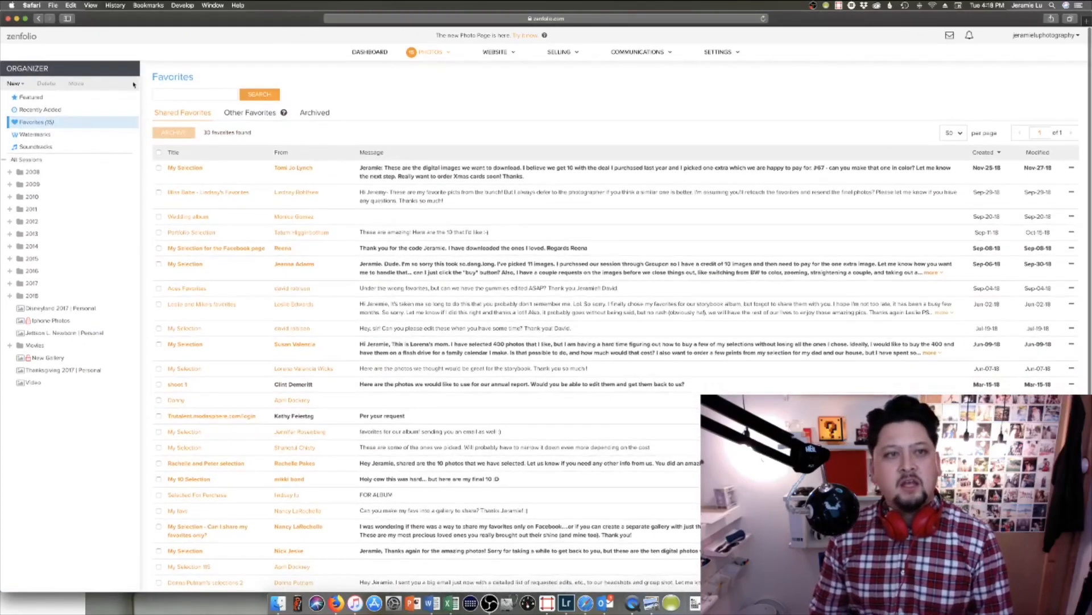
left_click(251, 113)
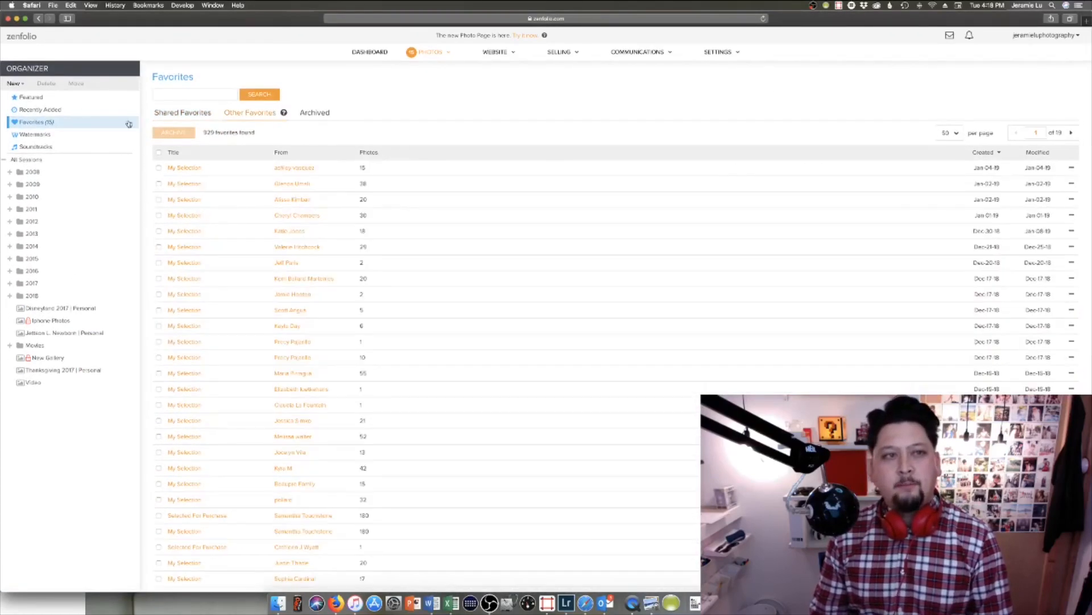
left_click(45, 135)
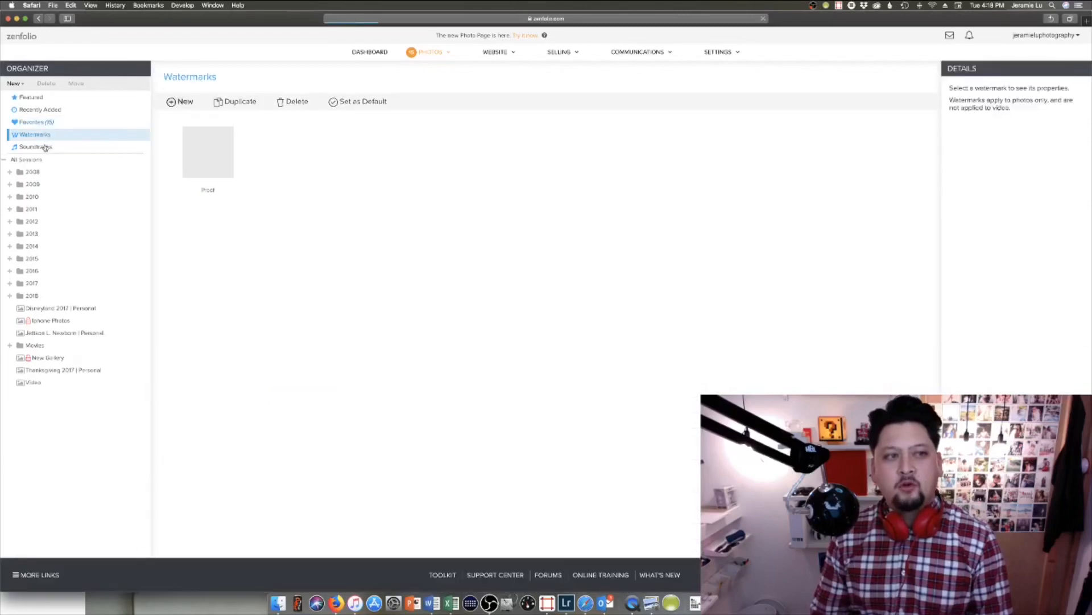
left_click(33, 162)
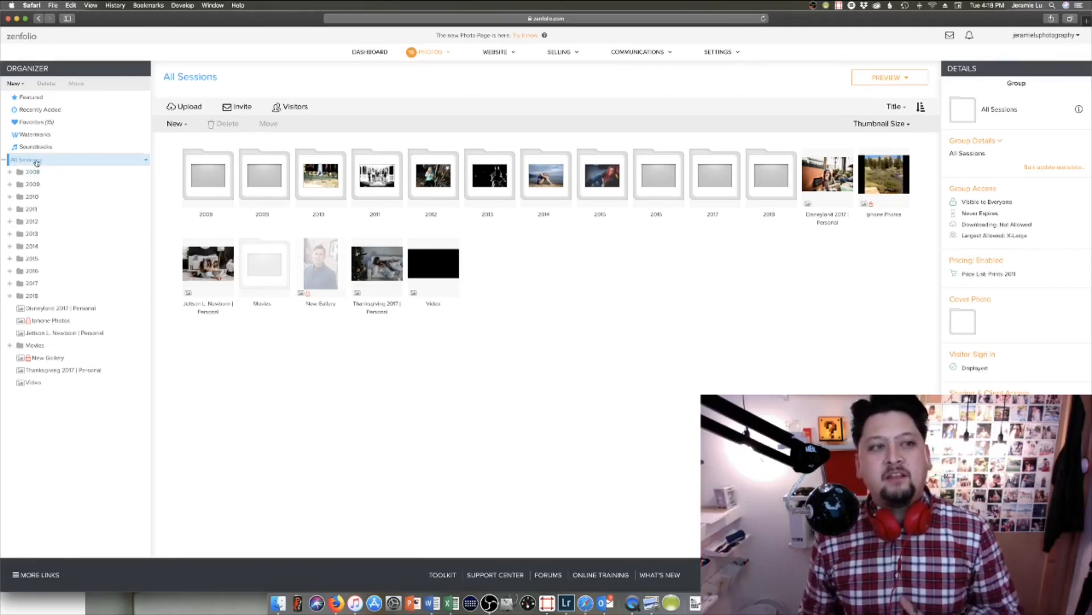
Look over the All Sessions and new-item options, then open the 2008 group
right_click(37, 161)
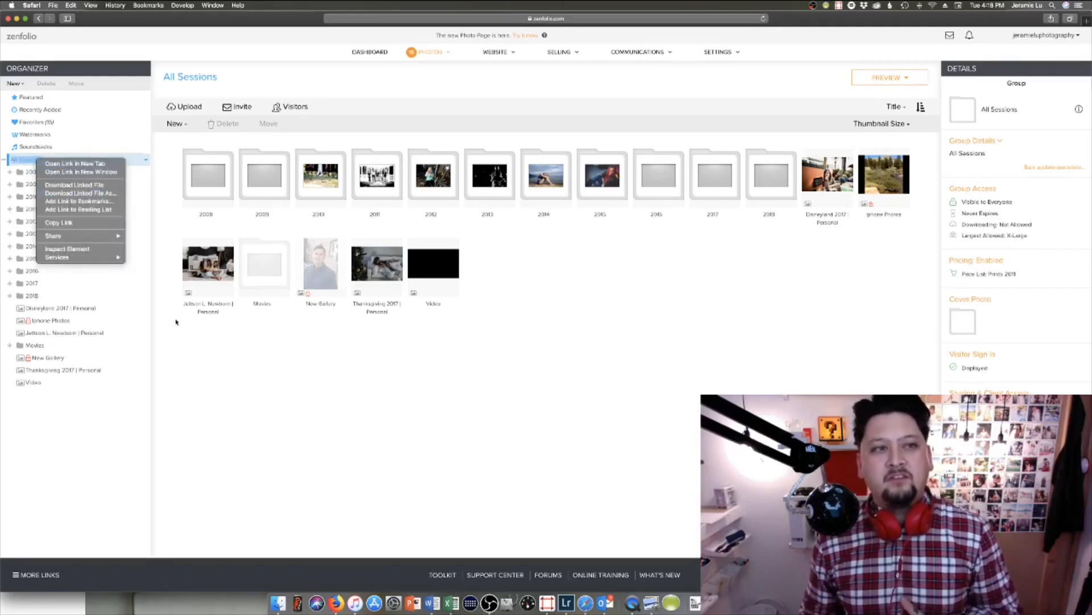
key("Escape")
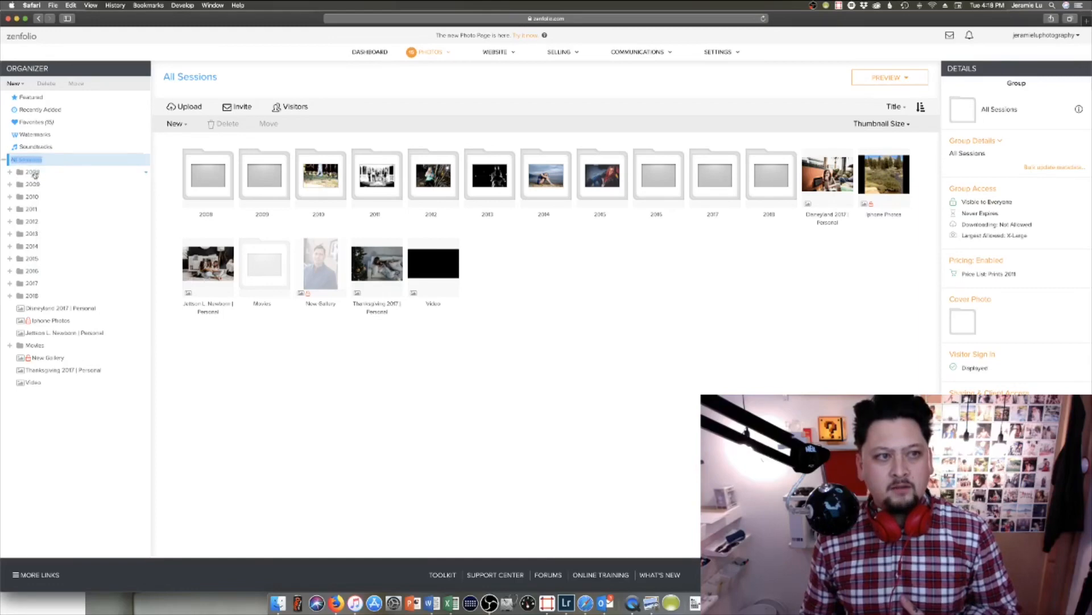
left_click(175, 124)
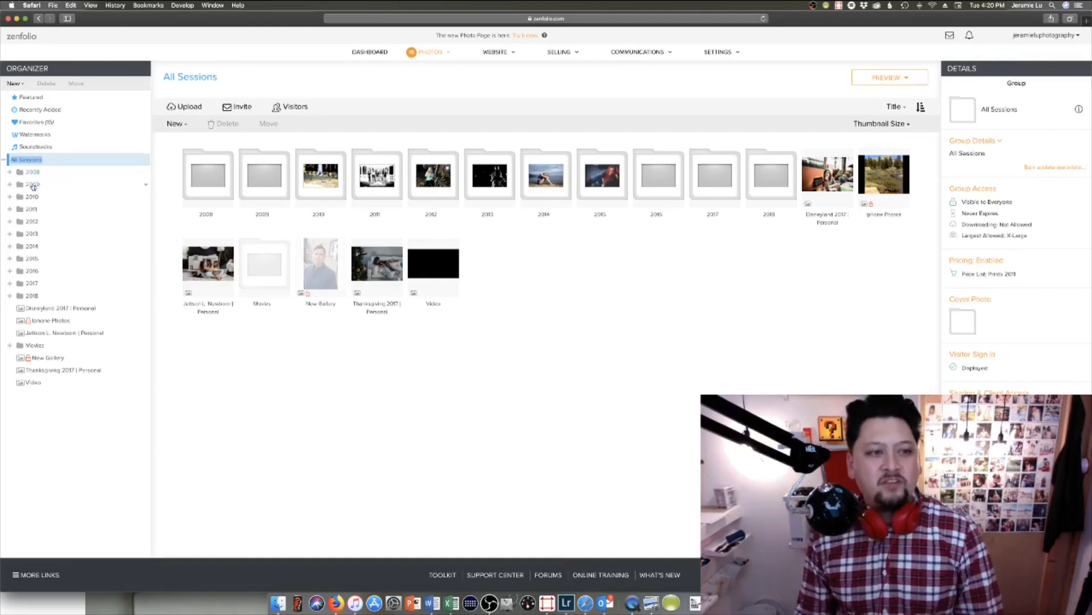
left_click(34, 174)
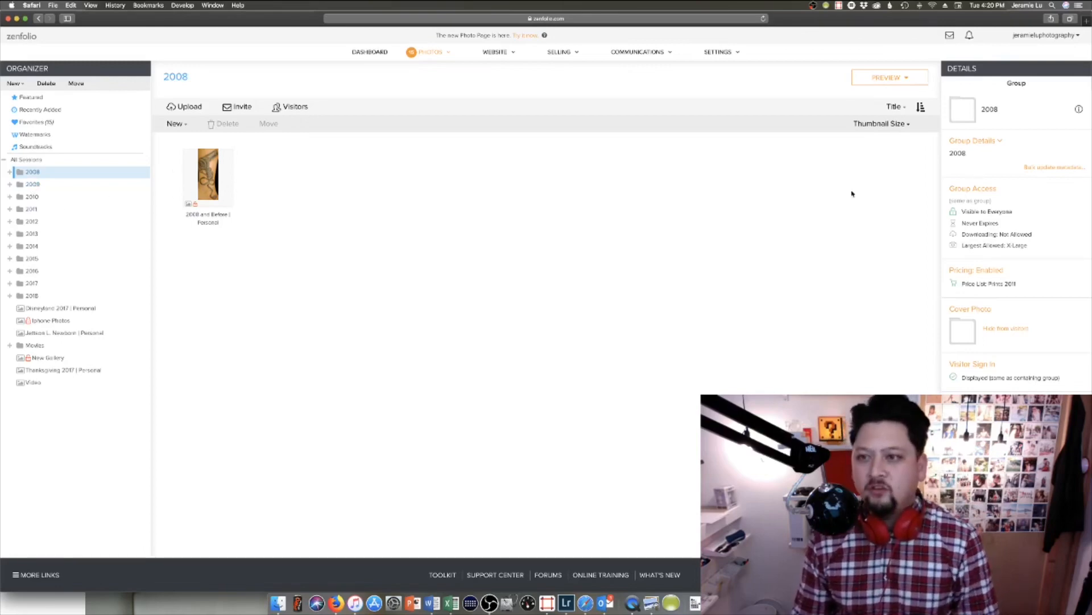
Open the 2009 group, then the 2010 group with its ten category folders
left_click(45, 184)
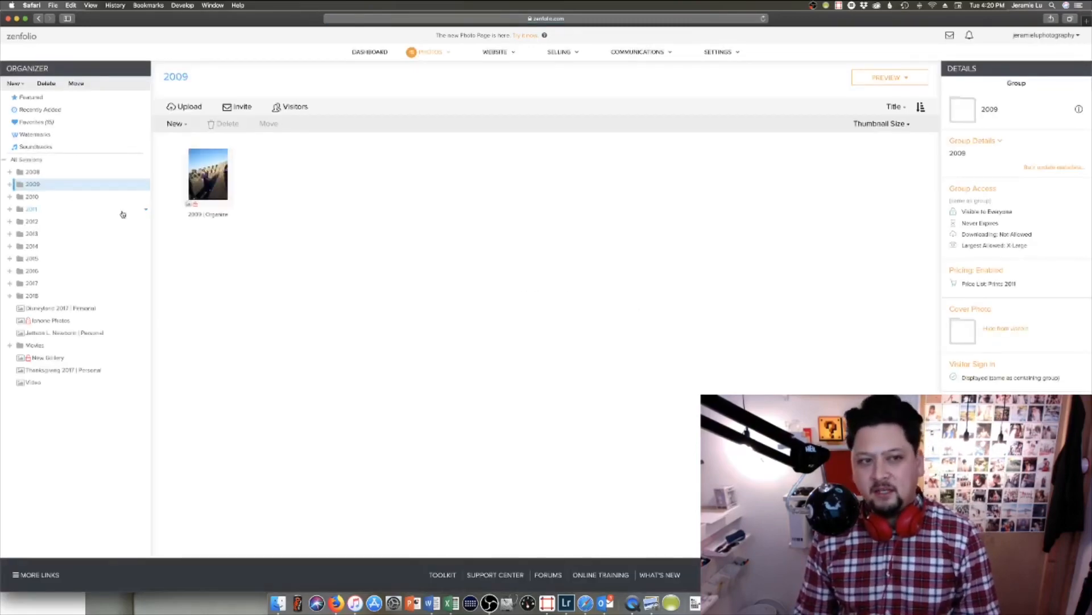
left_click(29, 199)
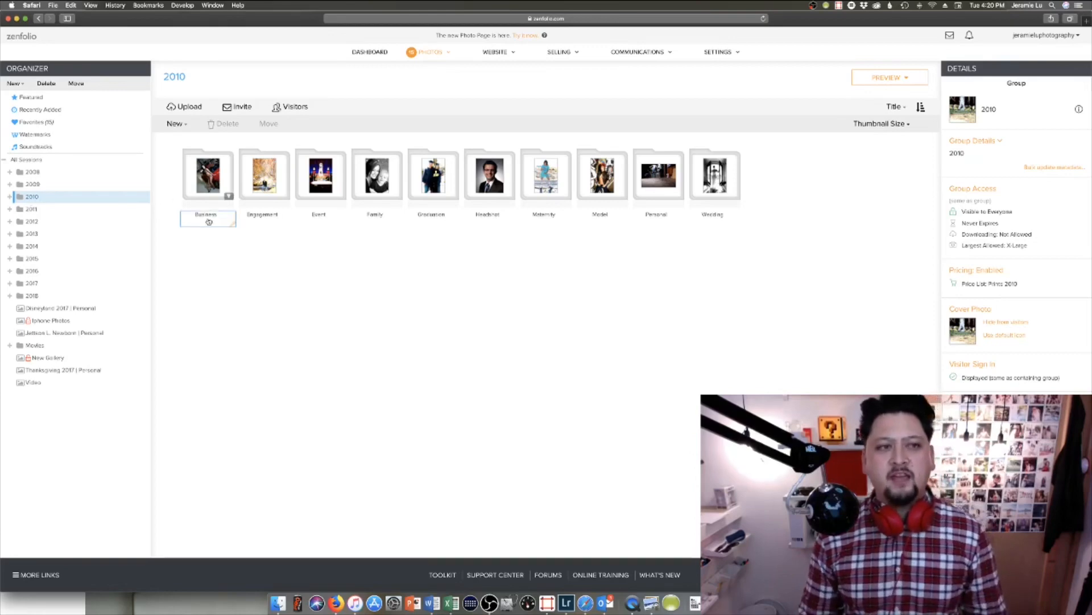
Enlarge the folder thumbnails to maximum size and expand the 2010 subfolders in the organizer
left_click(909, 124)
left_click(908, 138)
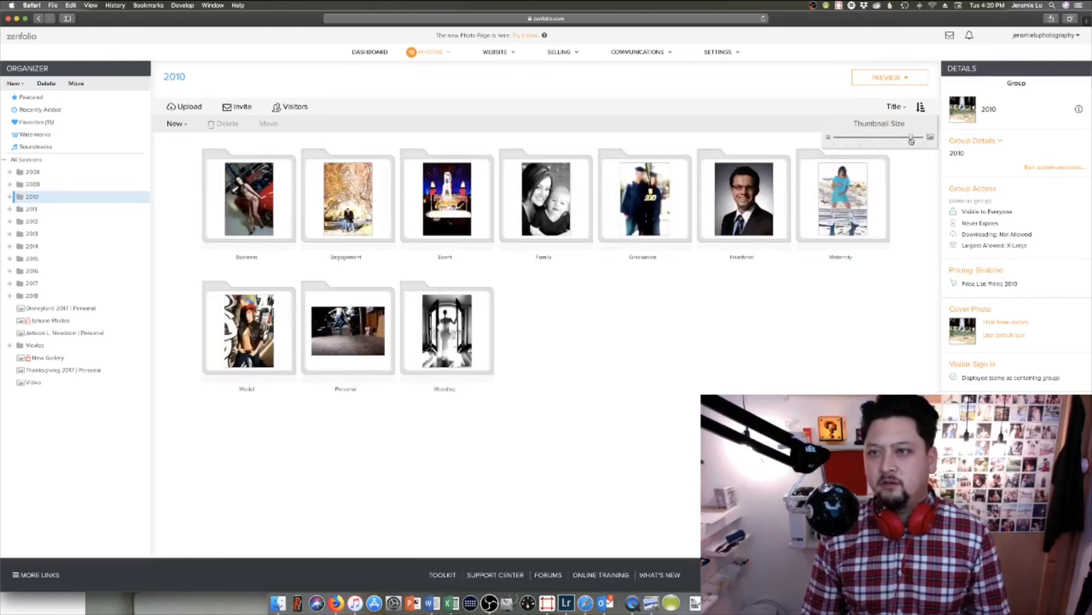
left_click_drag(912, 141, 927, 139)
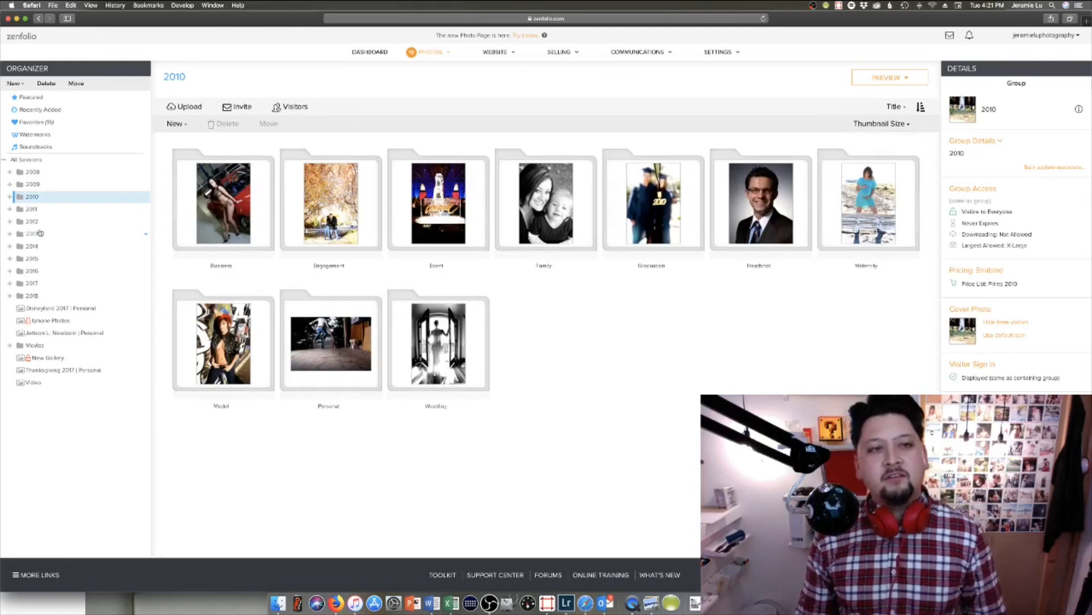
left_click(9, 196)
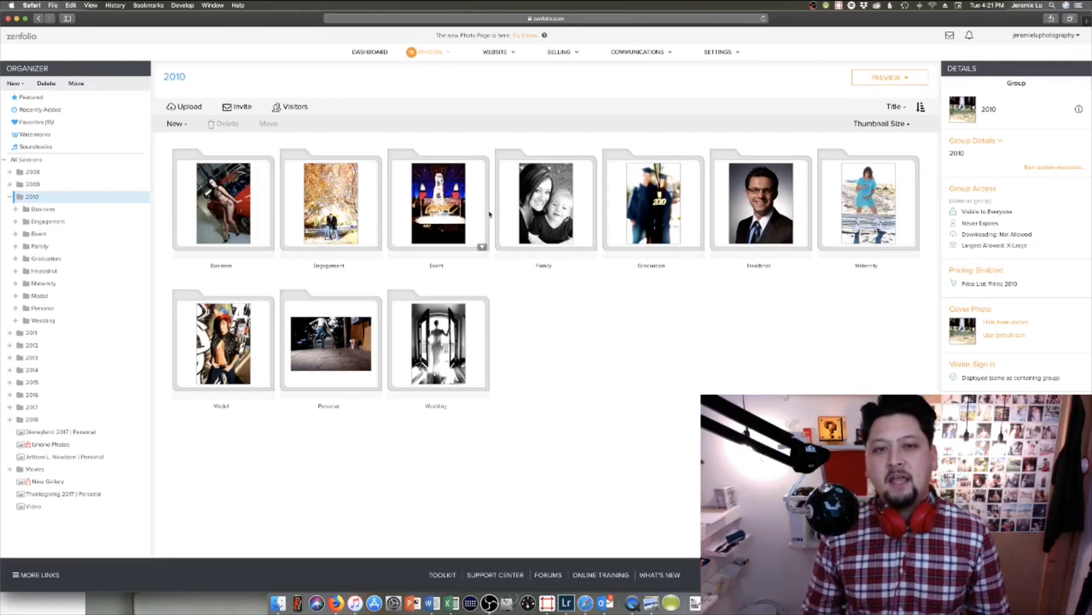
Open 2010 > Event > Fantasies In Chocolate | Event, browse its thumbnails and select photo 001
double_click(461, 219)
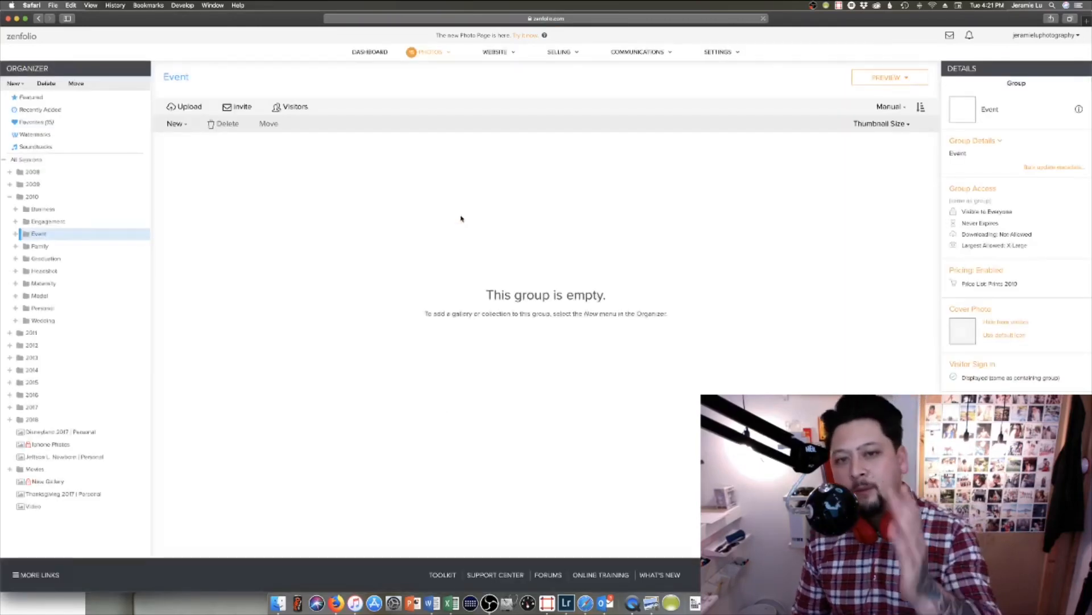
double_click(320, 181)
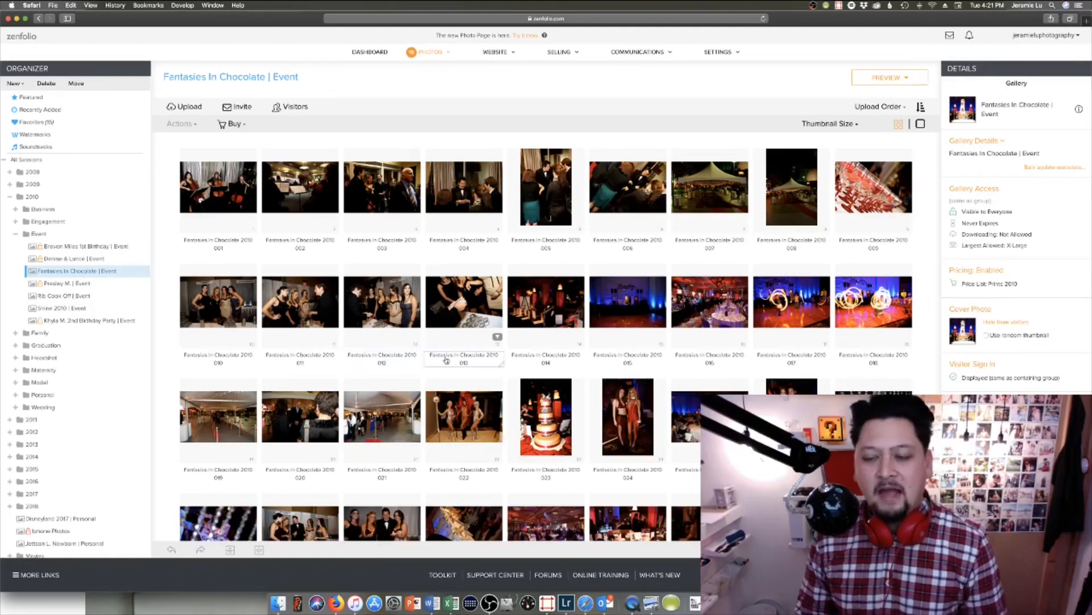
scroll(381, 363, "down", 5)
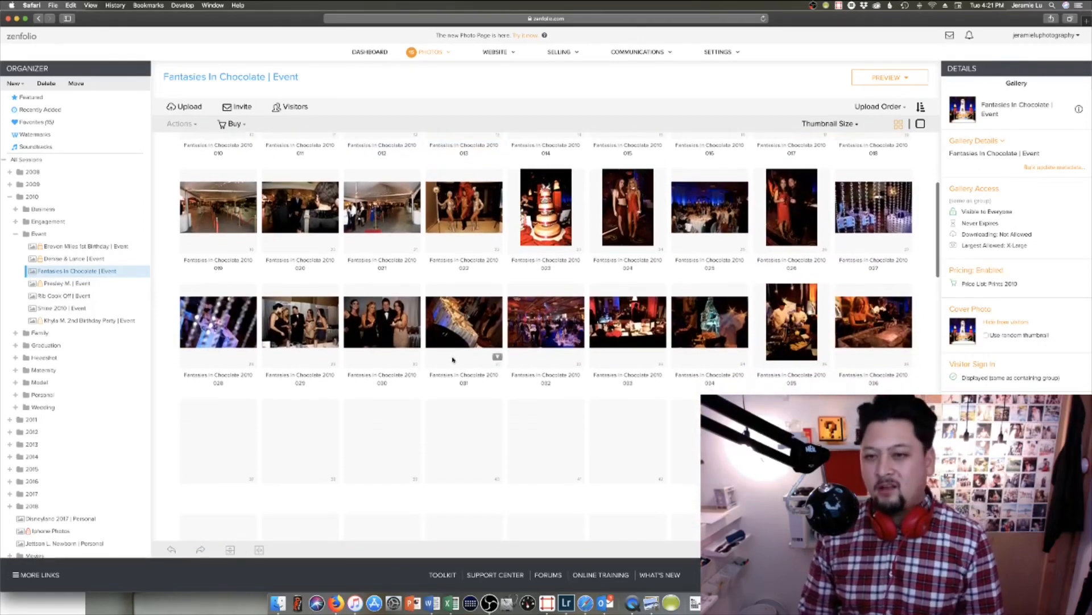
scroll(453, 359, "down", 3)
scroll(453, 360, "up", 6)
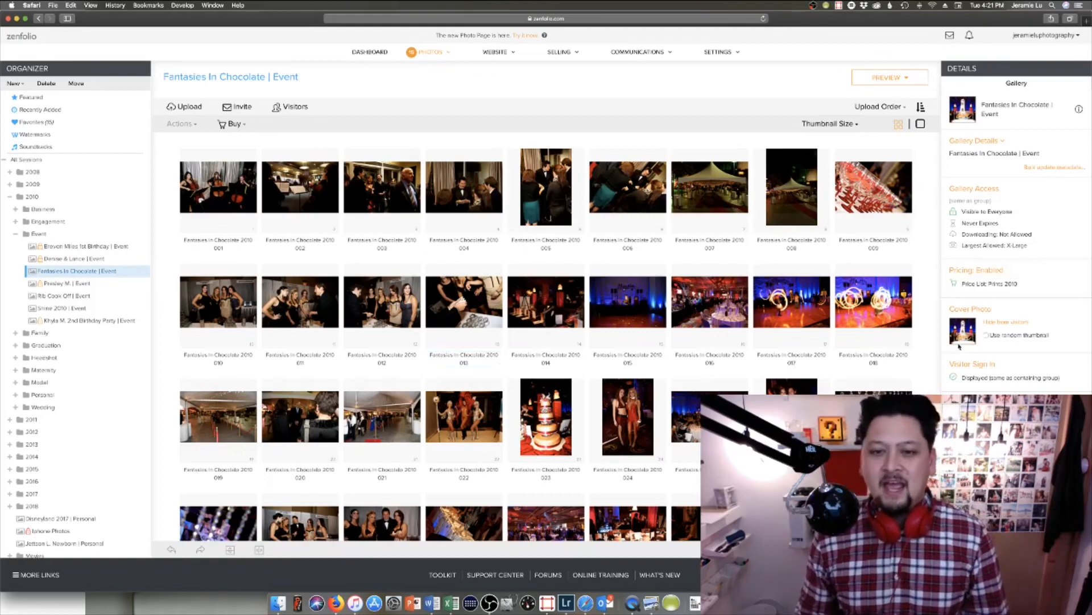
scroll(620, 370, "down", 15)
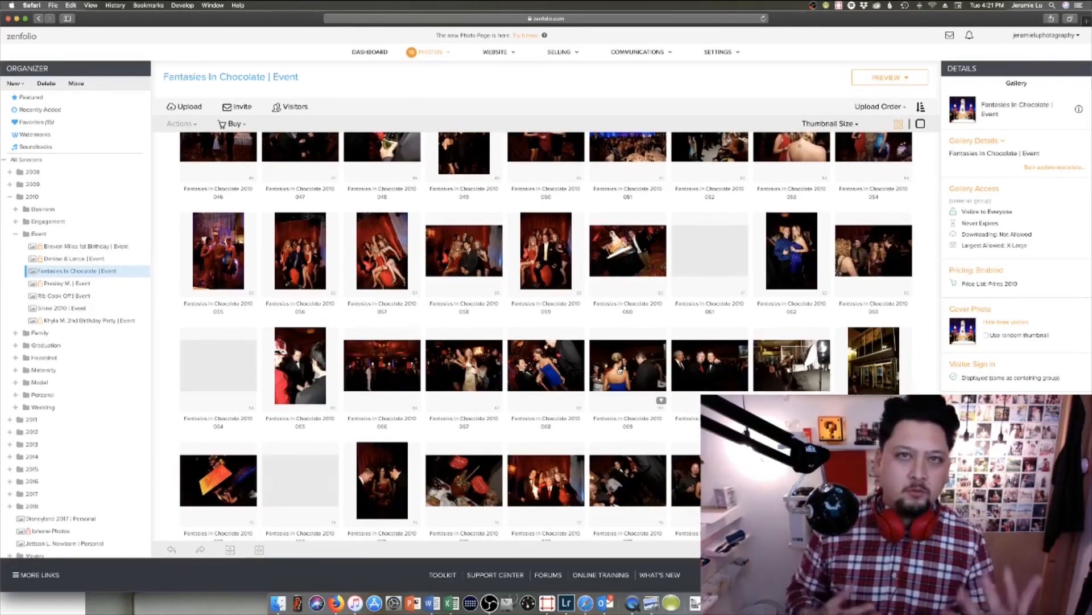
scroll(581, 293, "down", 8)
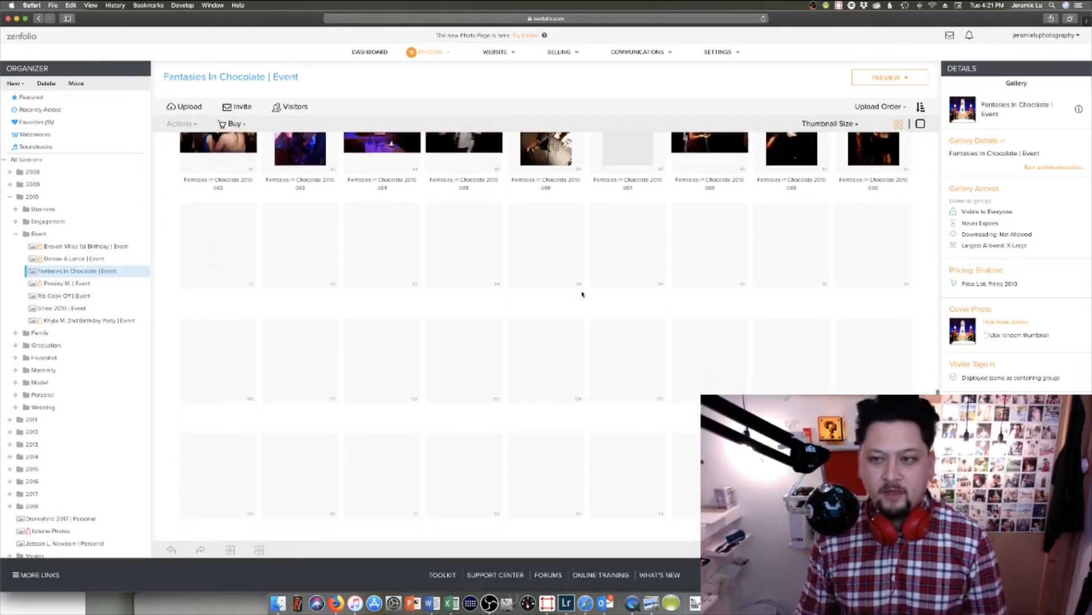
scroll(581, 293, "up", 12)
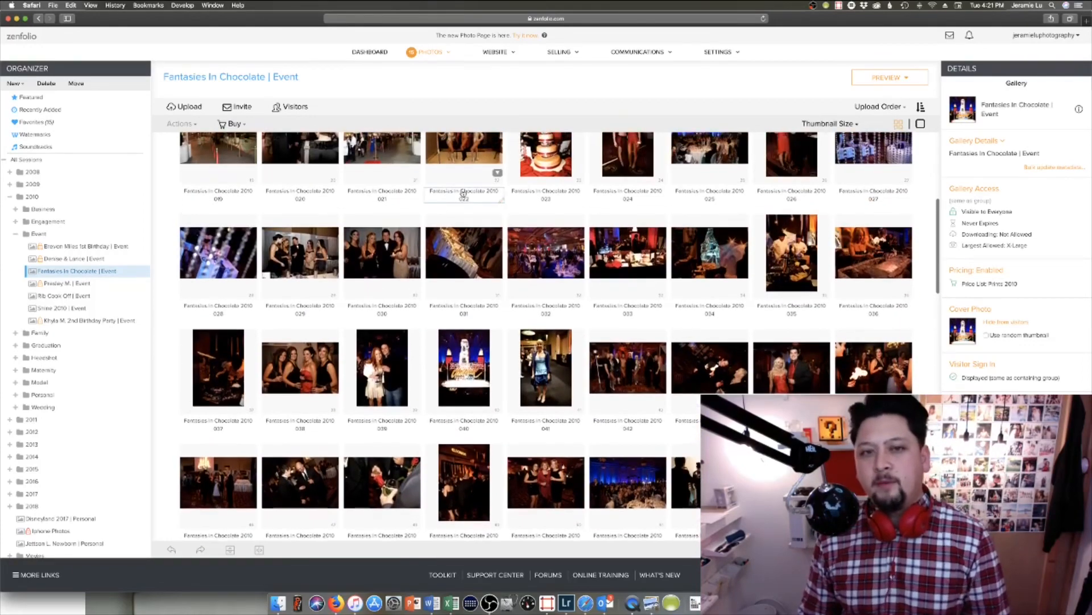
scroll(443, 207, "up", 5)
left_click(238, 205)
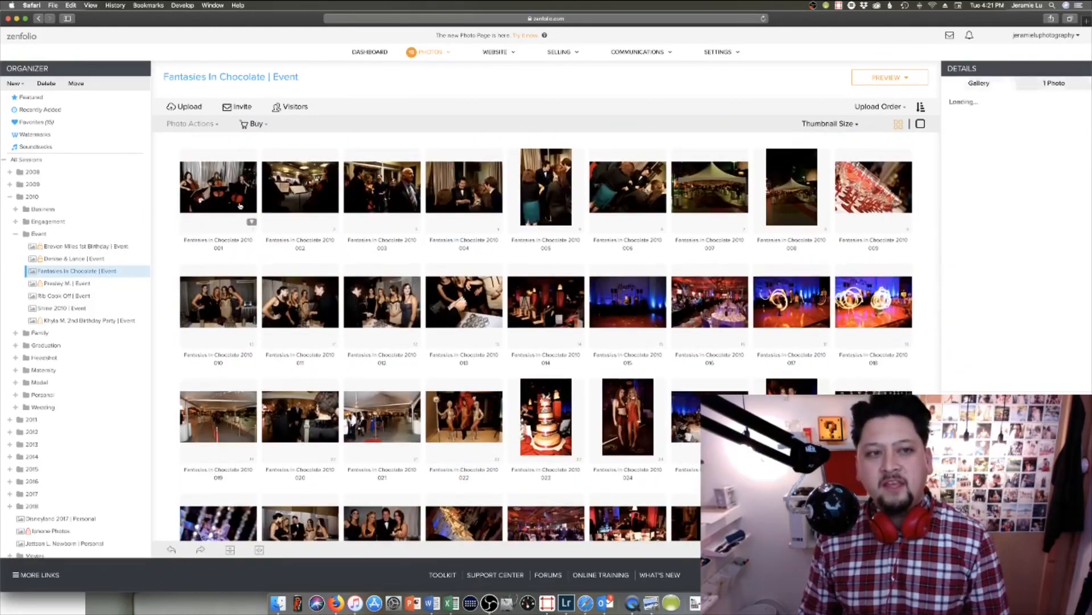
View photo 001 full size and step through the gallery to photo 24 of 134
double_click(239, 196)
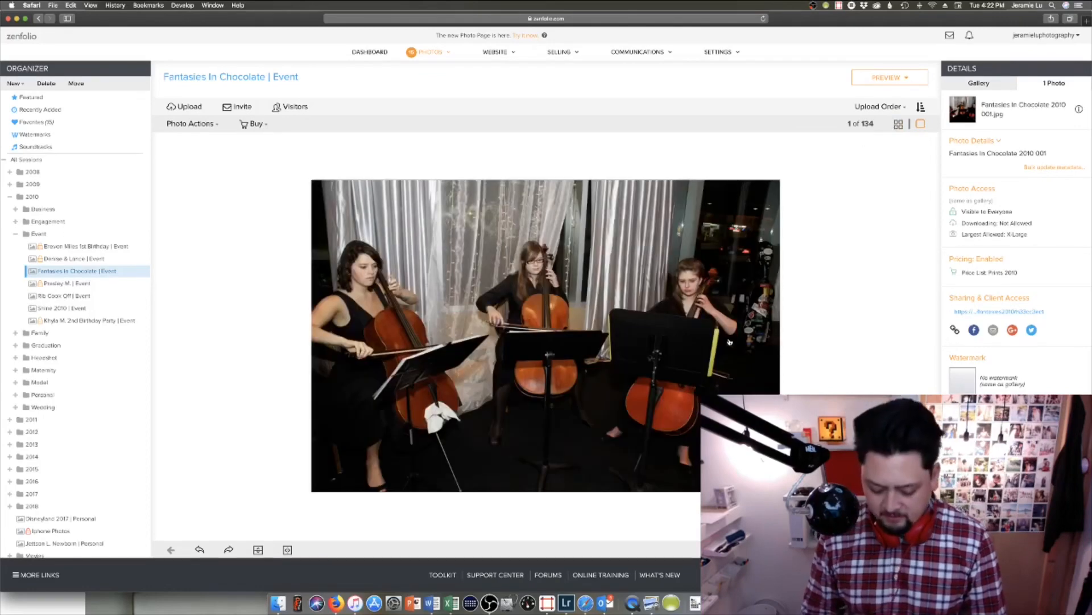
key("Right")
key("Right")
key("Right")
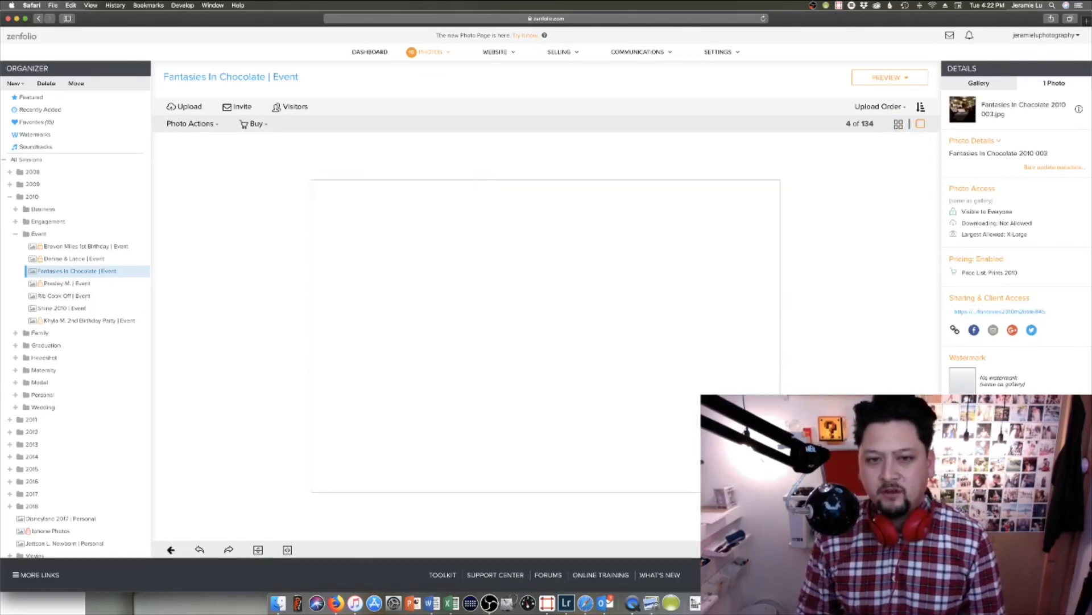
key("Right")
key("Left")
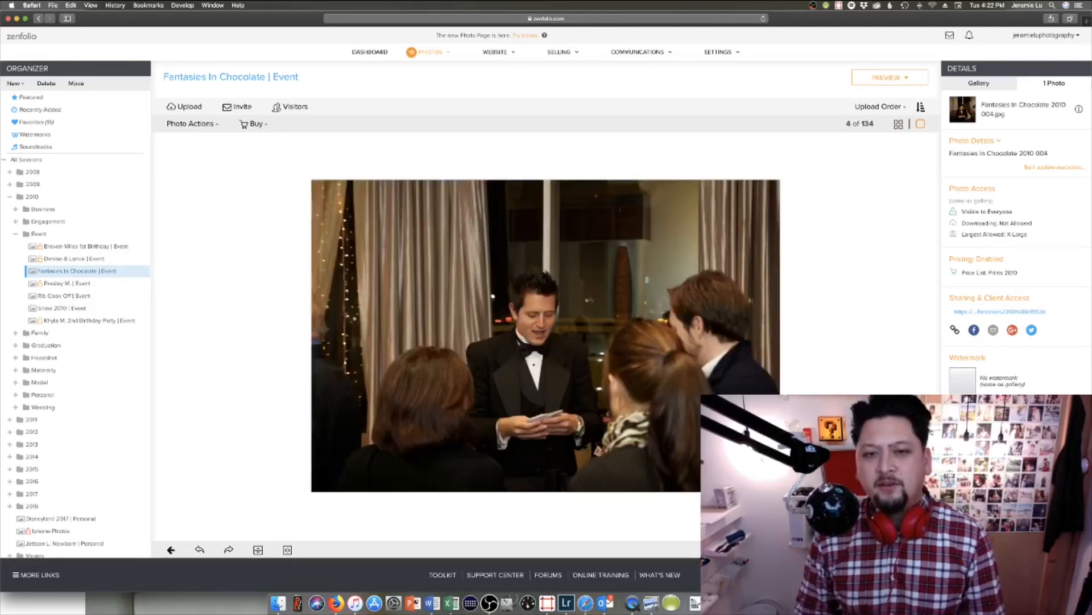
key("Right")
key("Right")
key("Right")
key("Right")
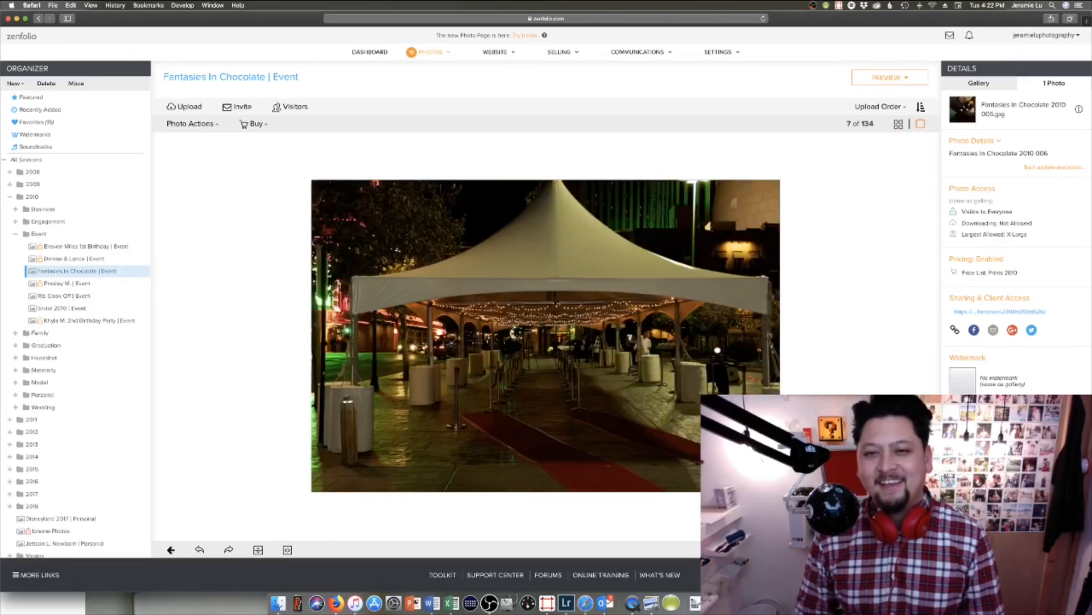
key("Right")
key("Right")
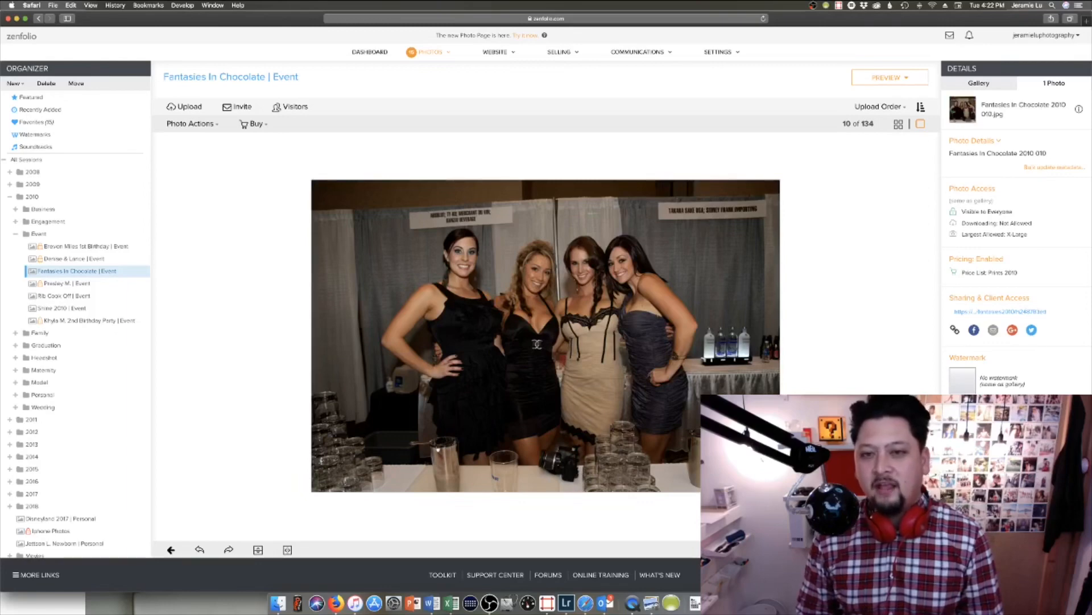
key("Right")
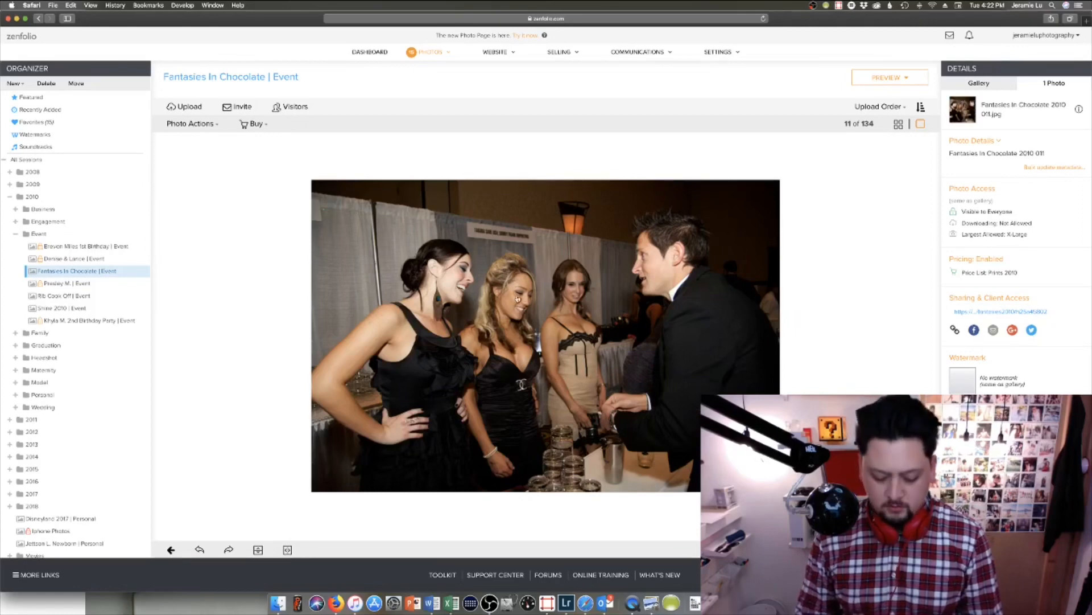
key("Right")
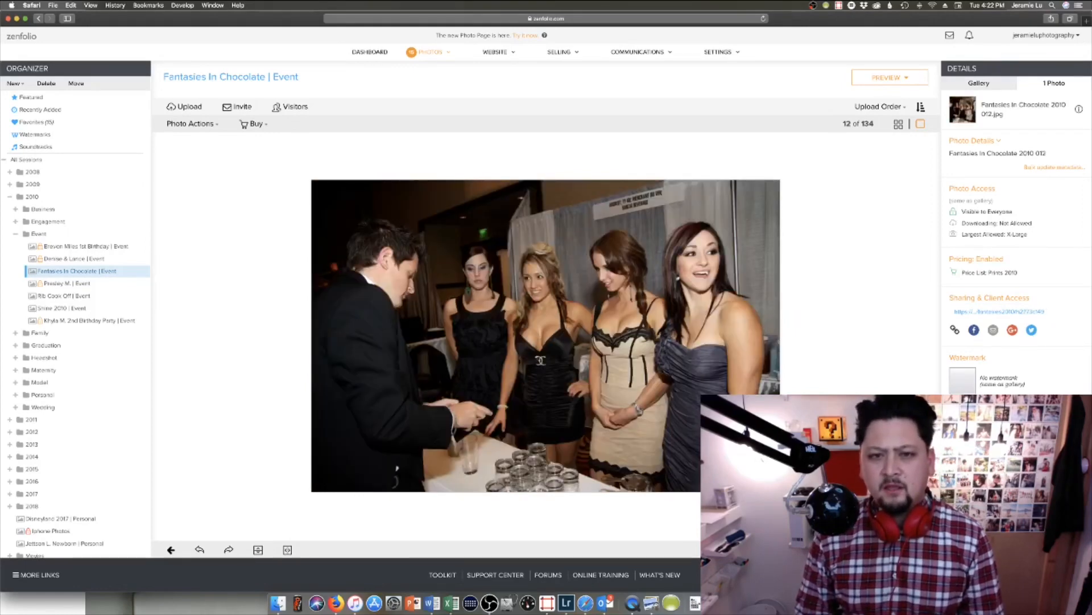
key("Right")
key("Right")
key("Right")
key("Right")
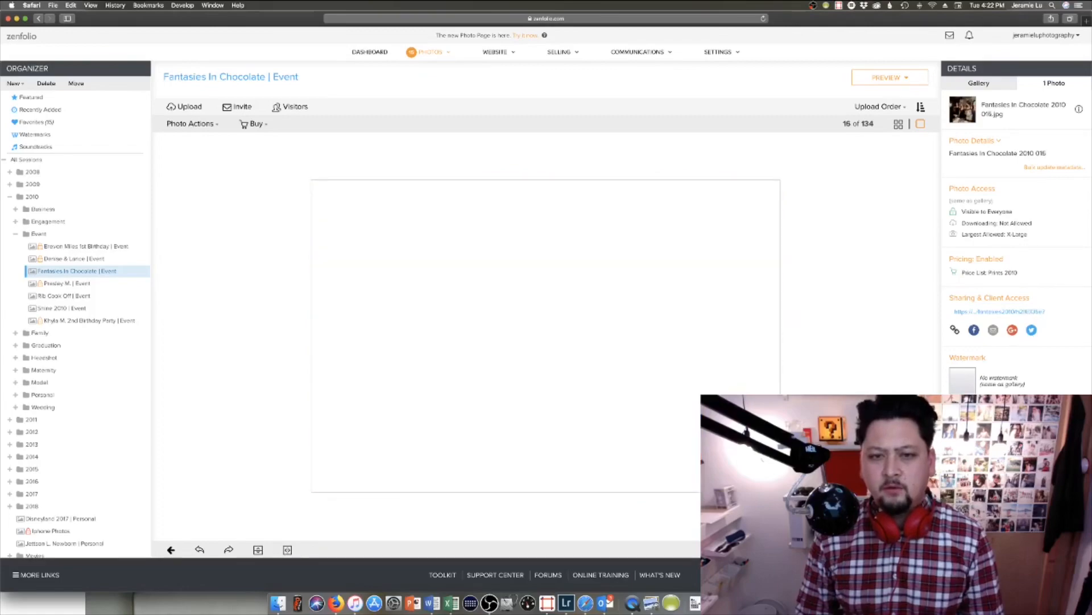
key("Right")
key("Right")
key("Right")
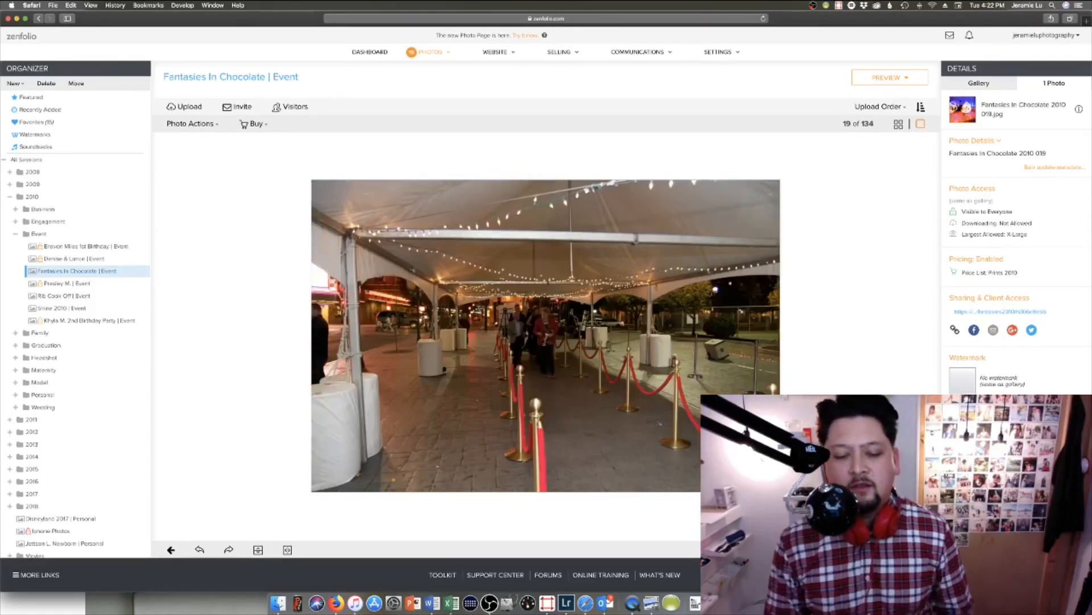
key("Left")
key("Right")
key("Right")
key("Right")
key("Right")
key("Right")
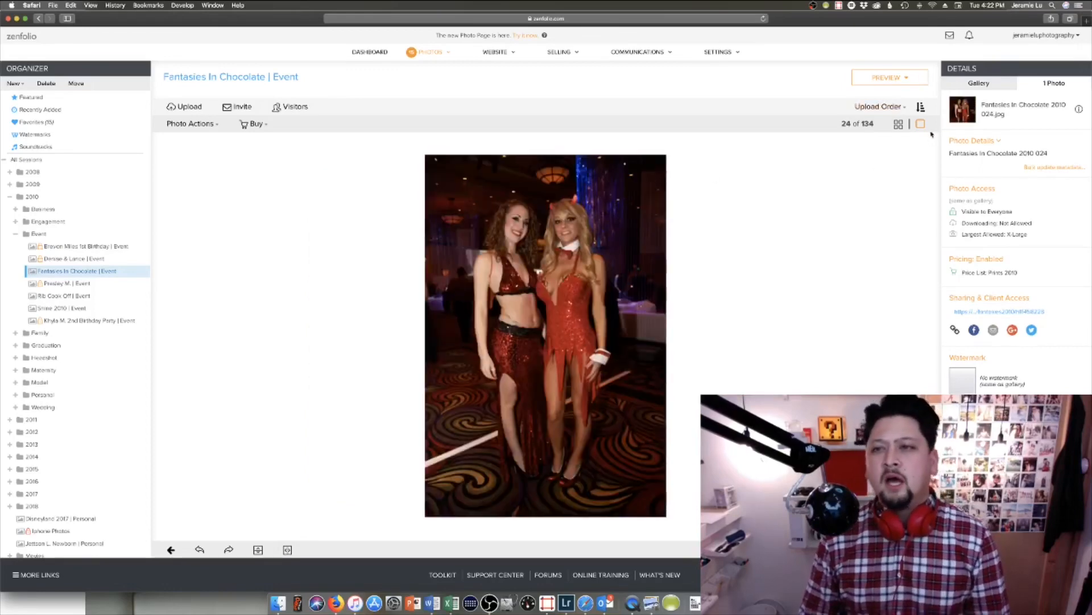
Return to the thumbnail grid and review photo 001's actions without choosing one
left_click(899, 124)
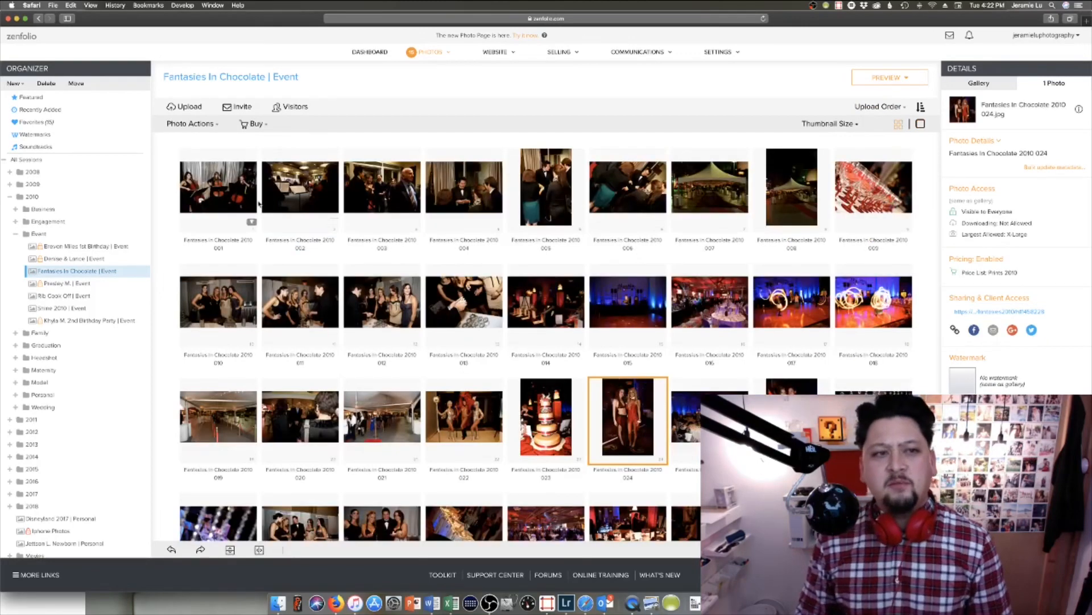
left_click(241, 214)
left_click(252, 222)
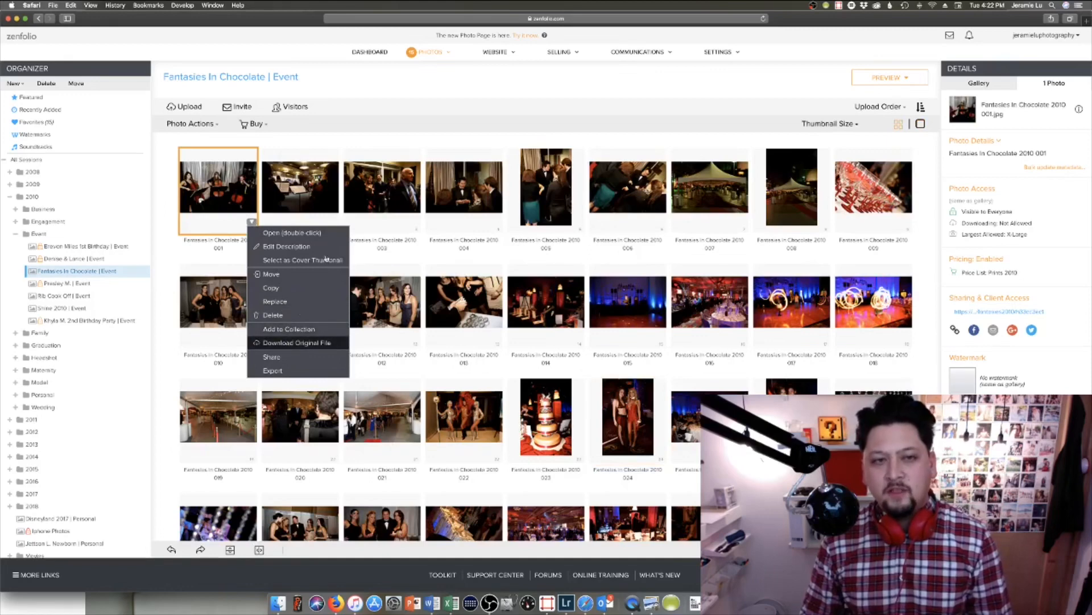
left_click(343, 148)
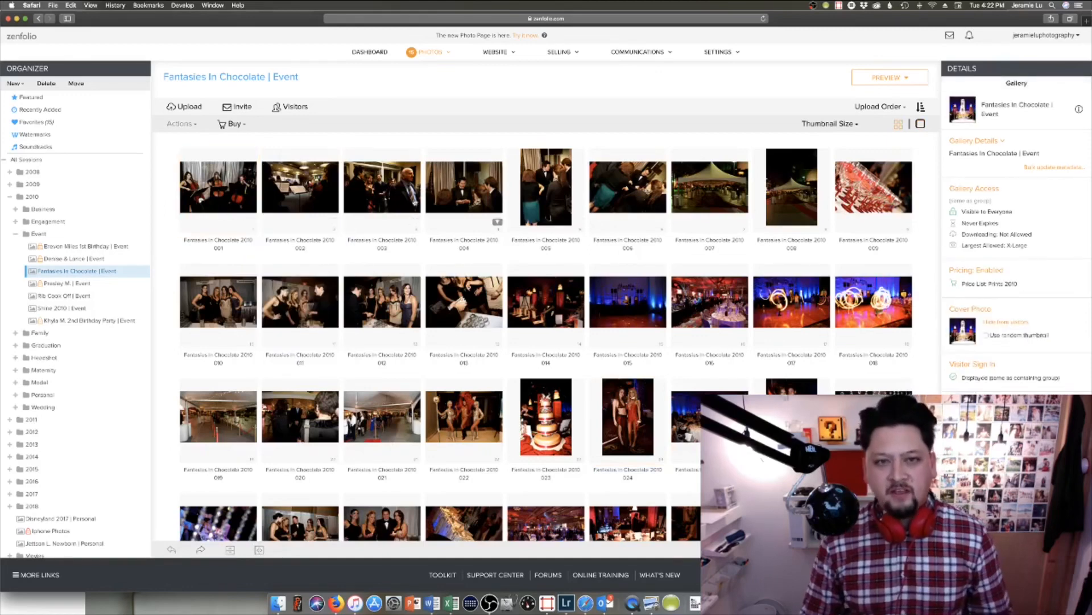
Select photos 001–005, inspect their access settings without saving, then deselect them
left_click(235, 190)
left_click(542, 189, "shift")
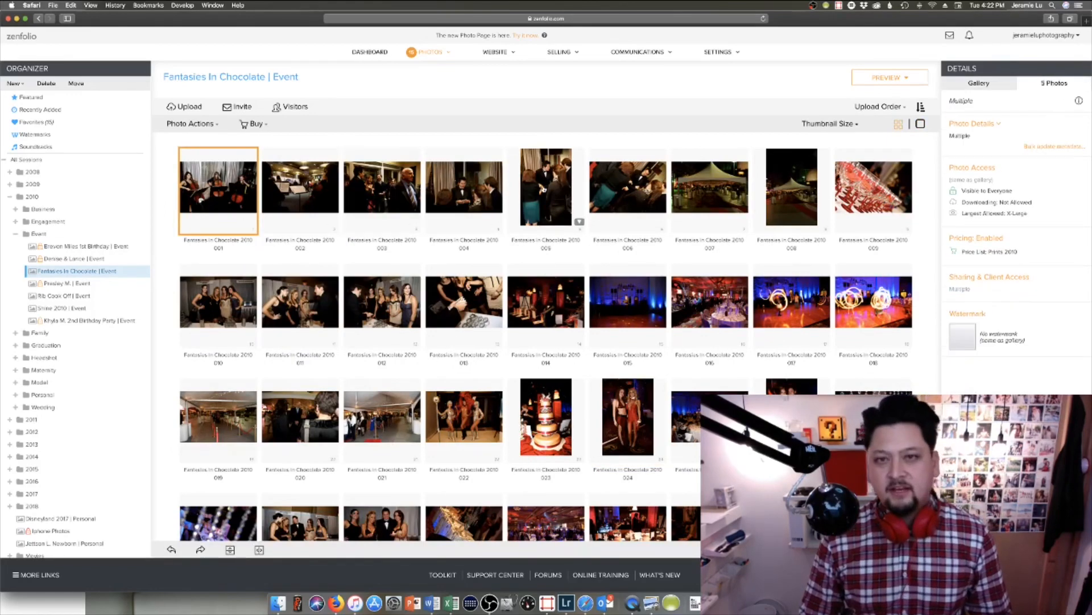
left_click(205, 124)
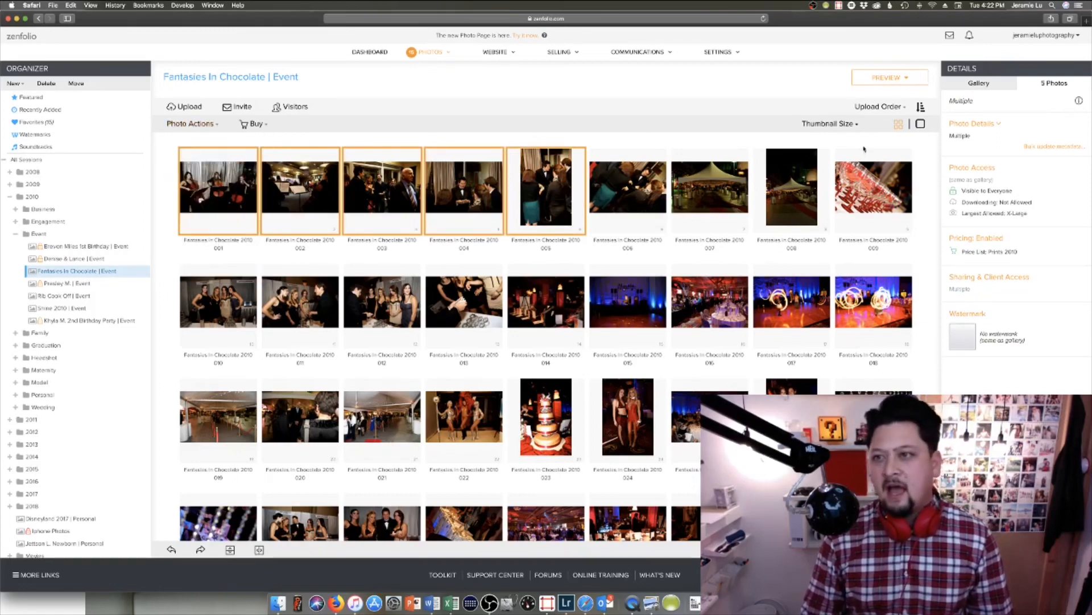
left_click(1080, 171)
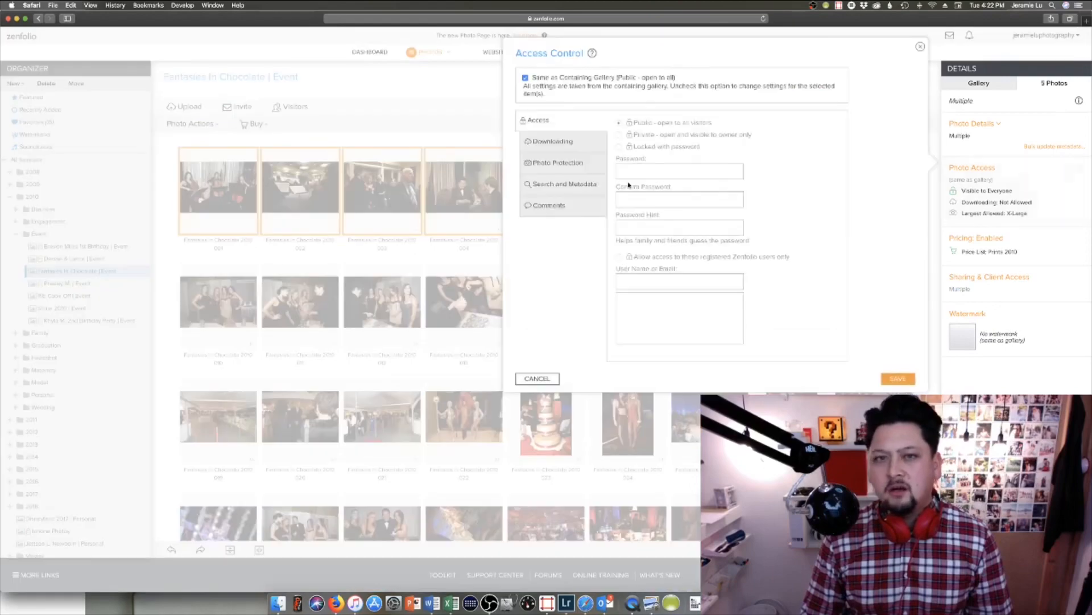
left_click(537, 378)
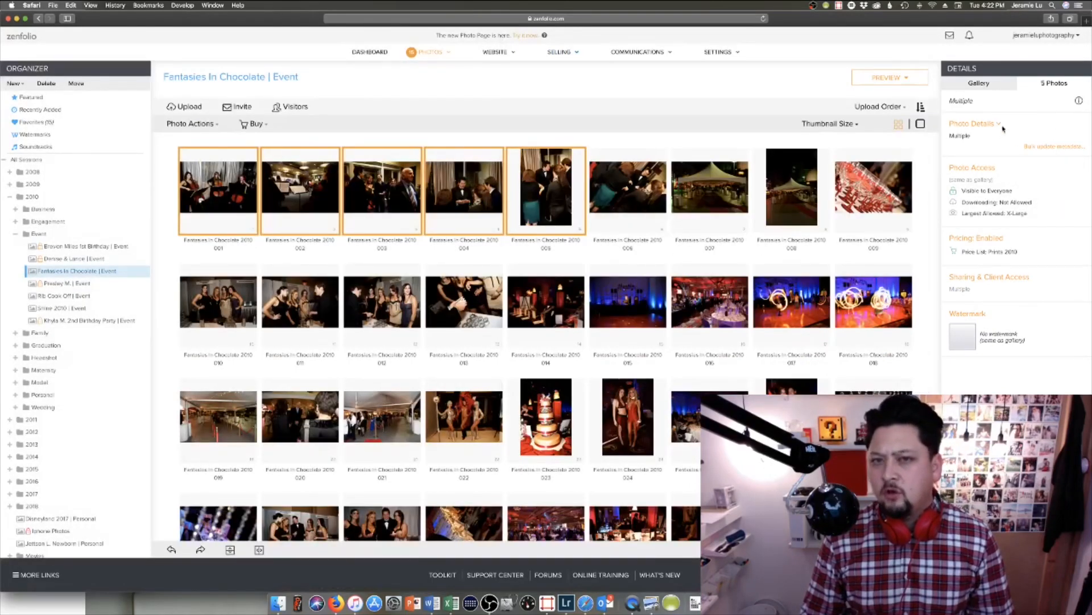
left_click(693, 146)
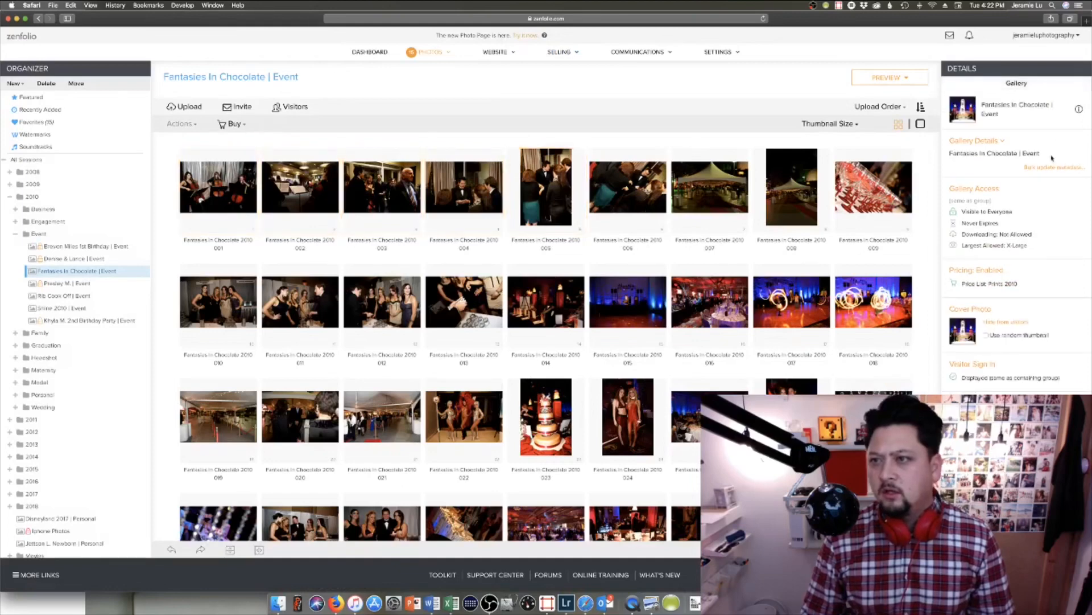
left_click(1003, 142)
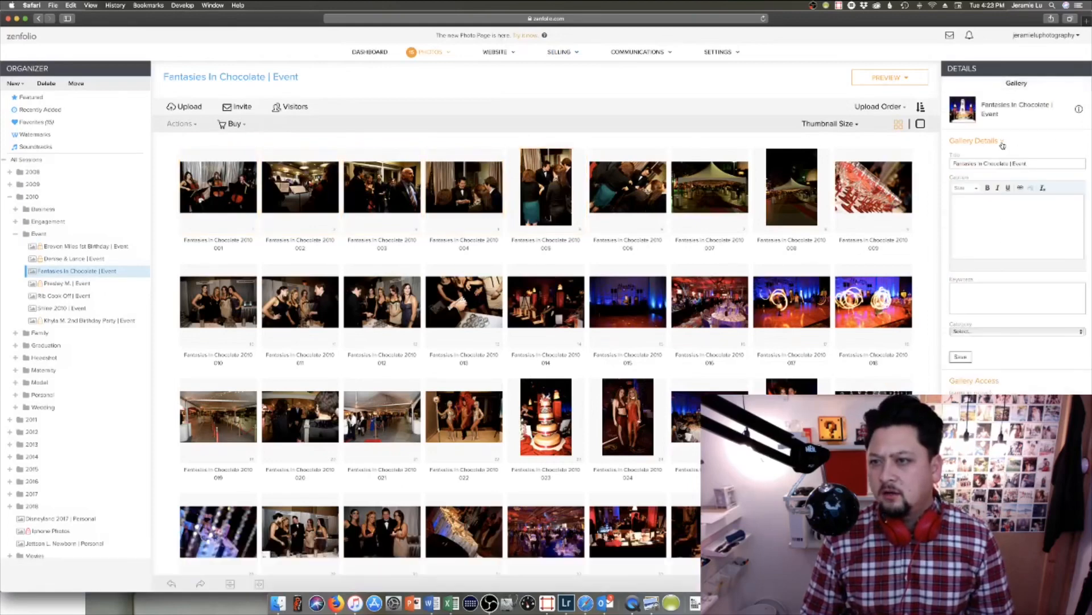
left_click(1002, 143)
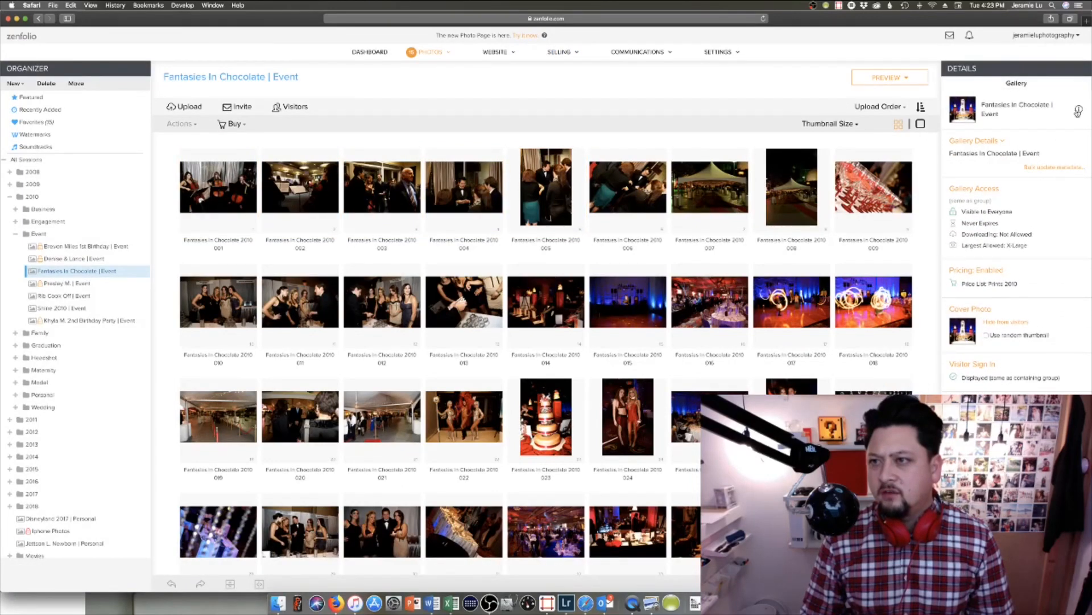
left_click(1079, 109)
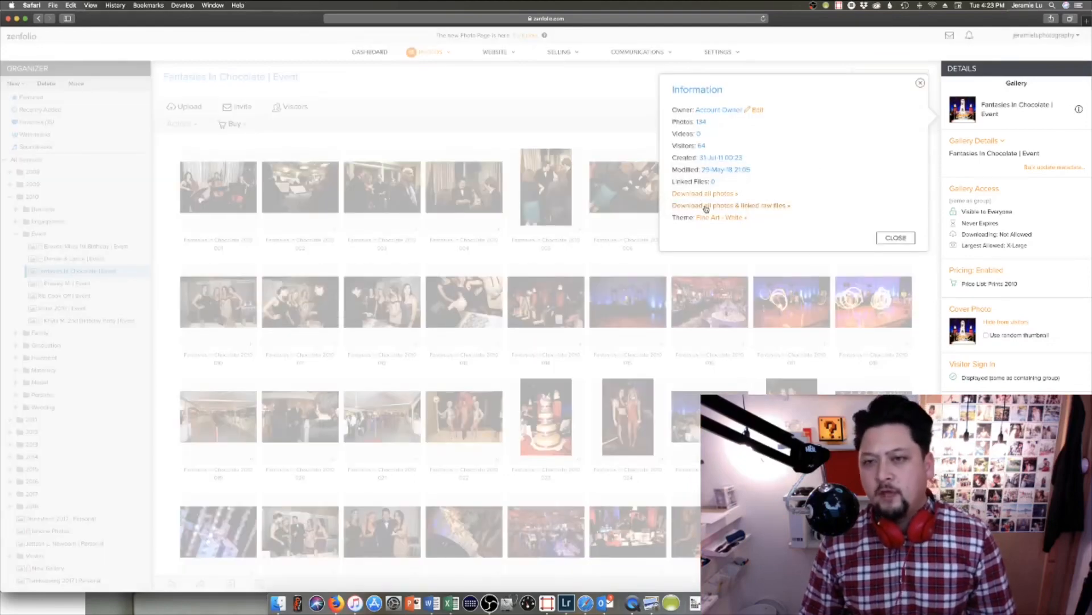
left_click(887, 238)
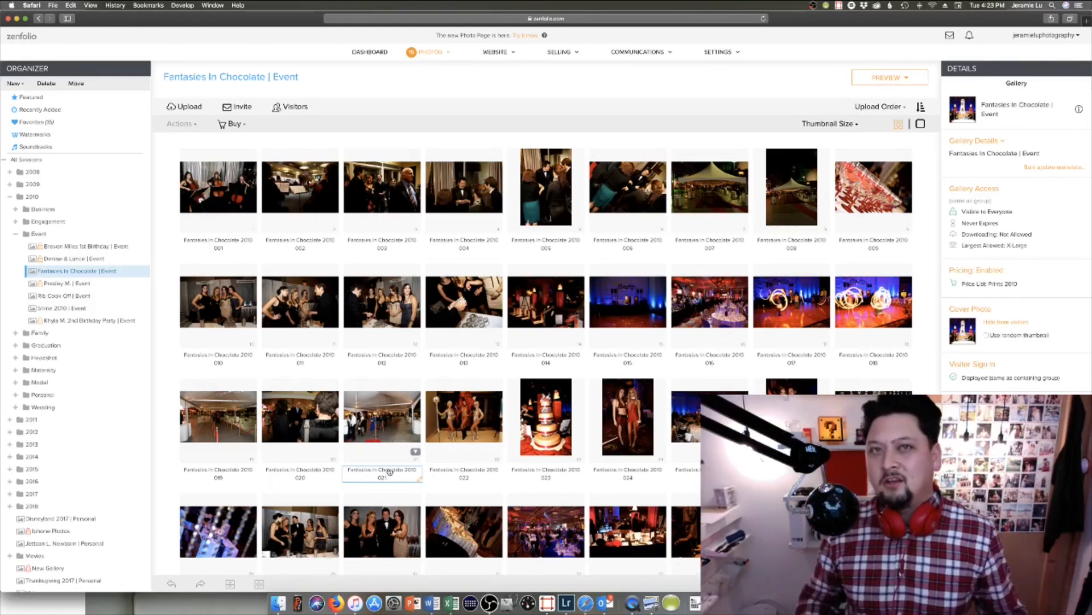
Open each of the 2010 through 2014 groups in turn
left_click(11, 200)
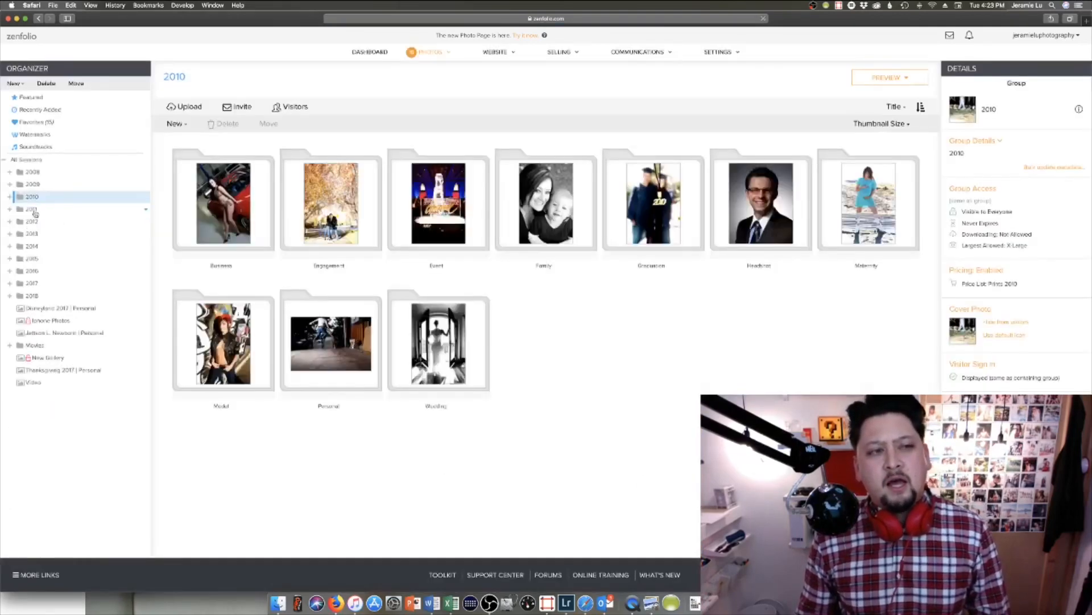
left_click(29, 210)
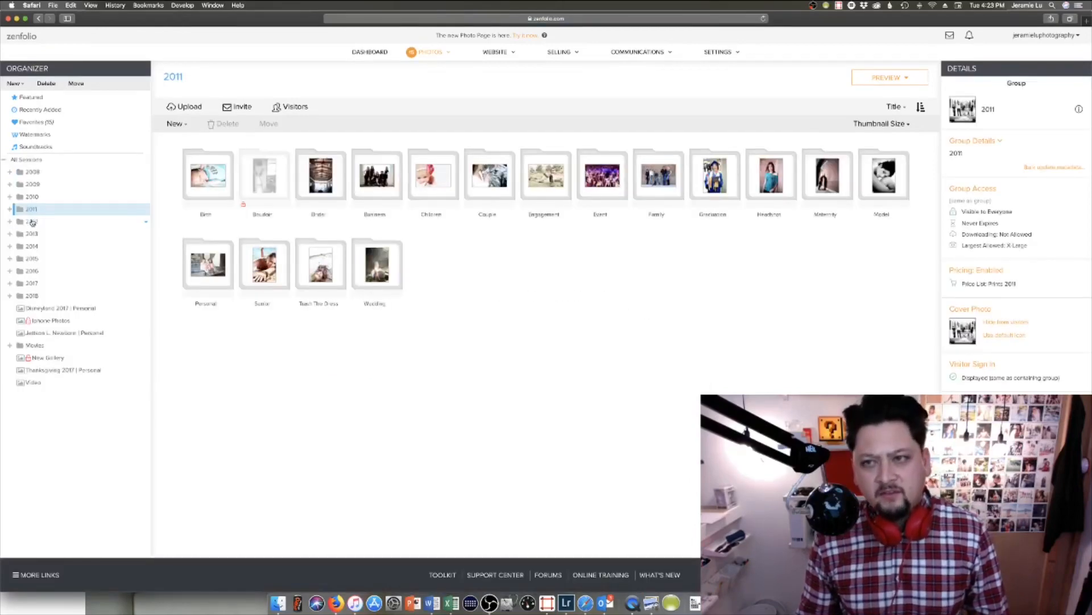
left_click(32, 222)
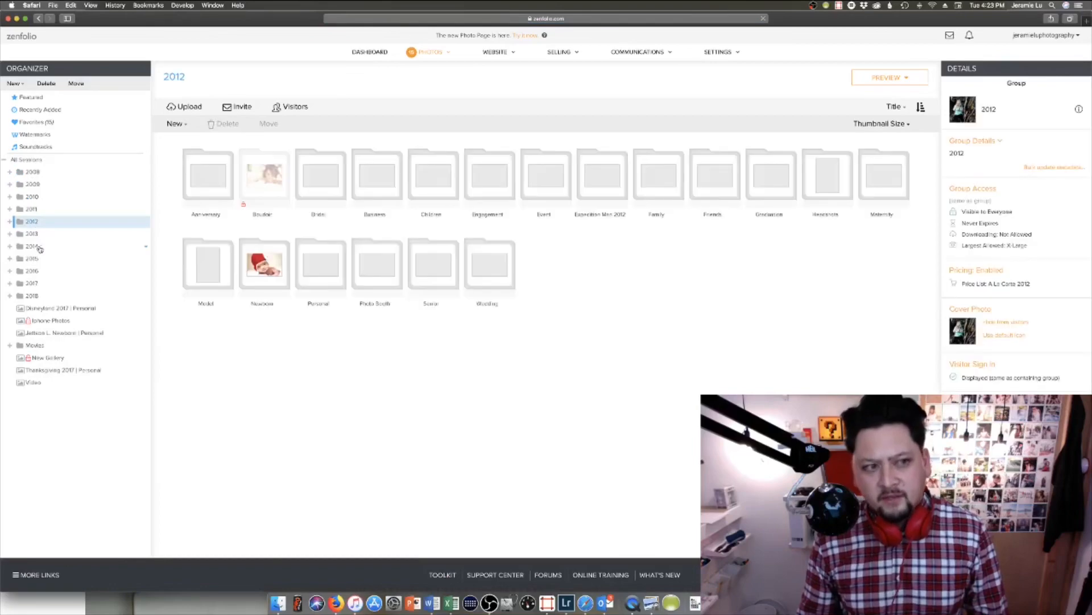
left_click(32, 234)
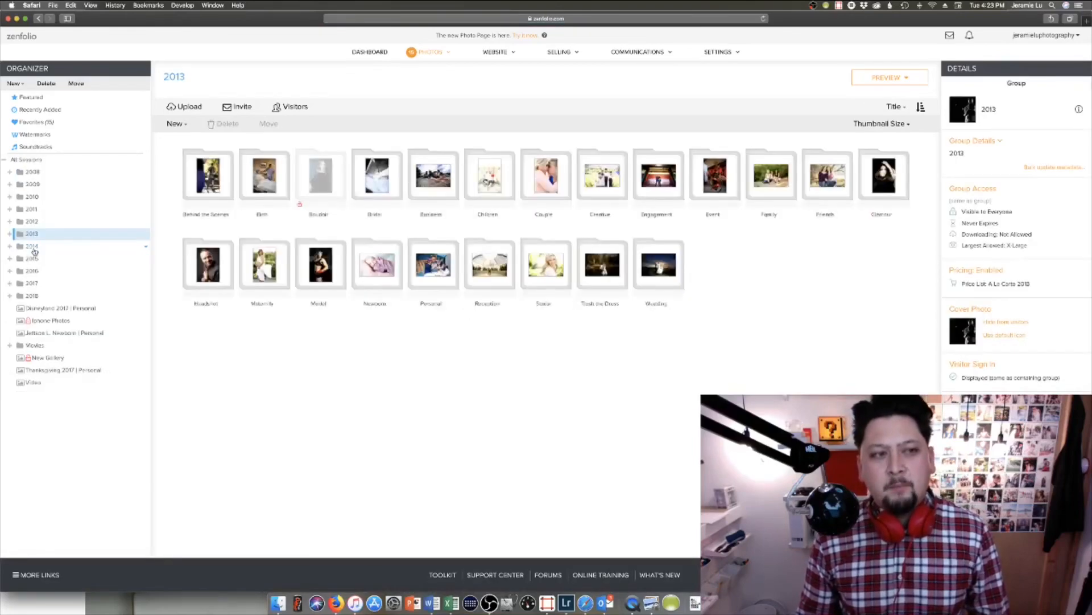
left_click(33, 248)
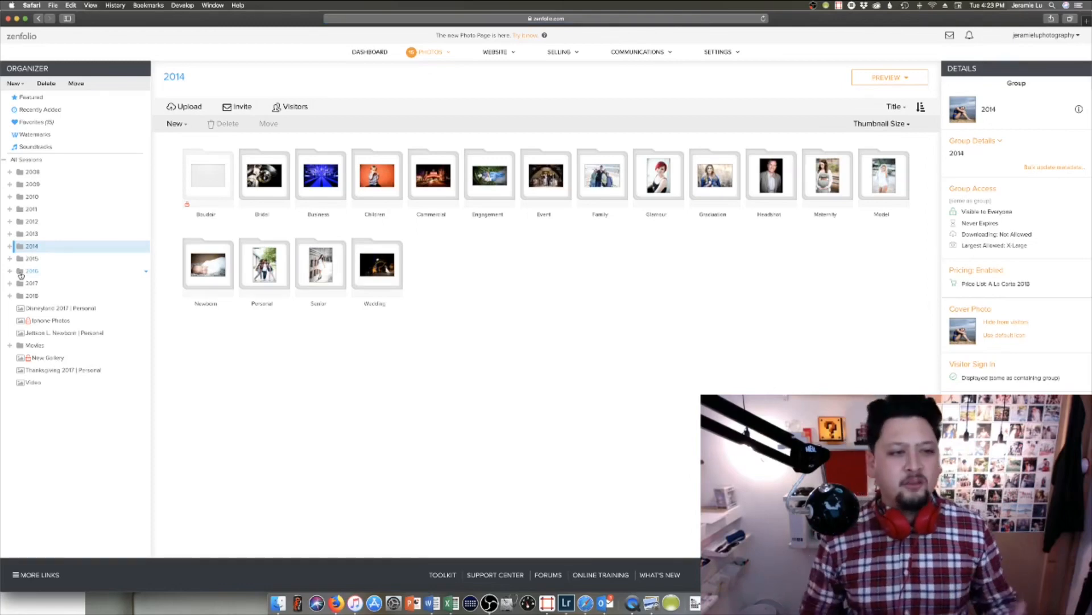
Open the 2018 group and set the folder thumbnails to maximum size
left_click(33, 296)
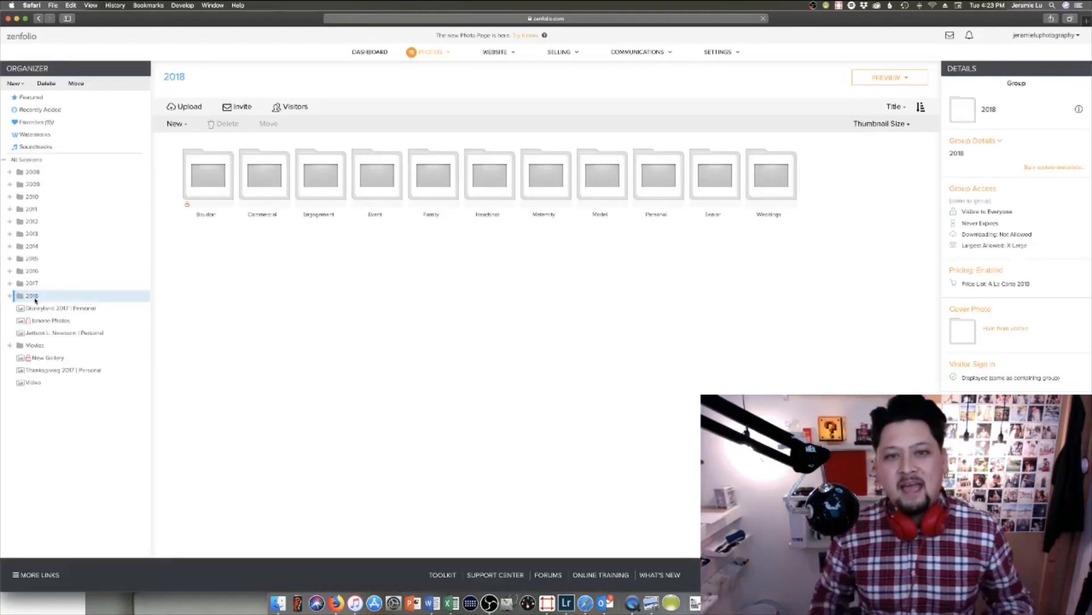
left_click(910, 125)
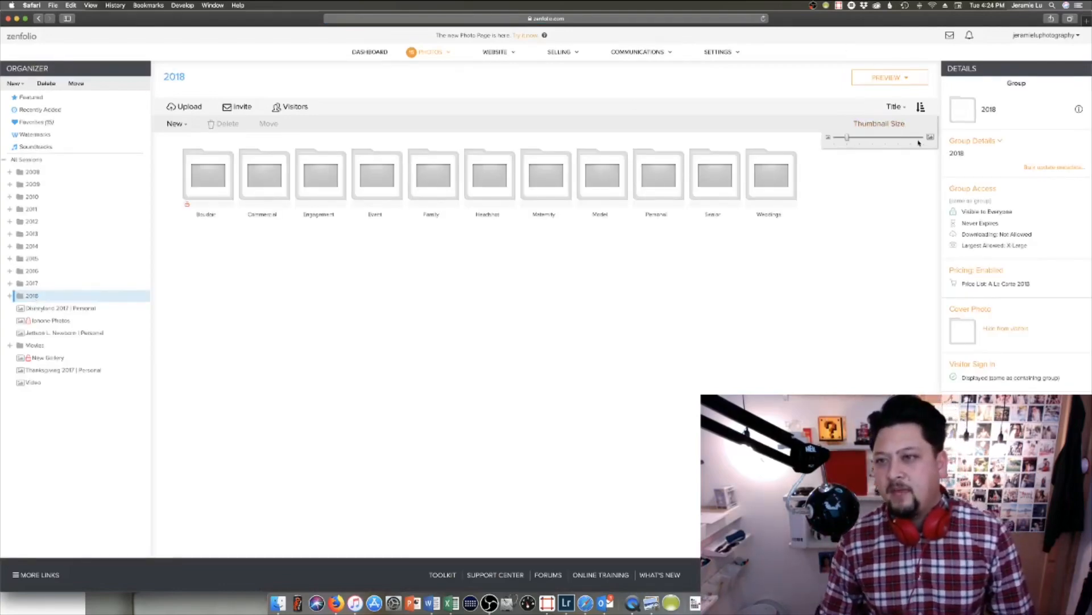
left_click(921, 138)
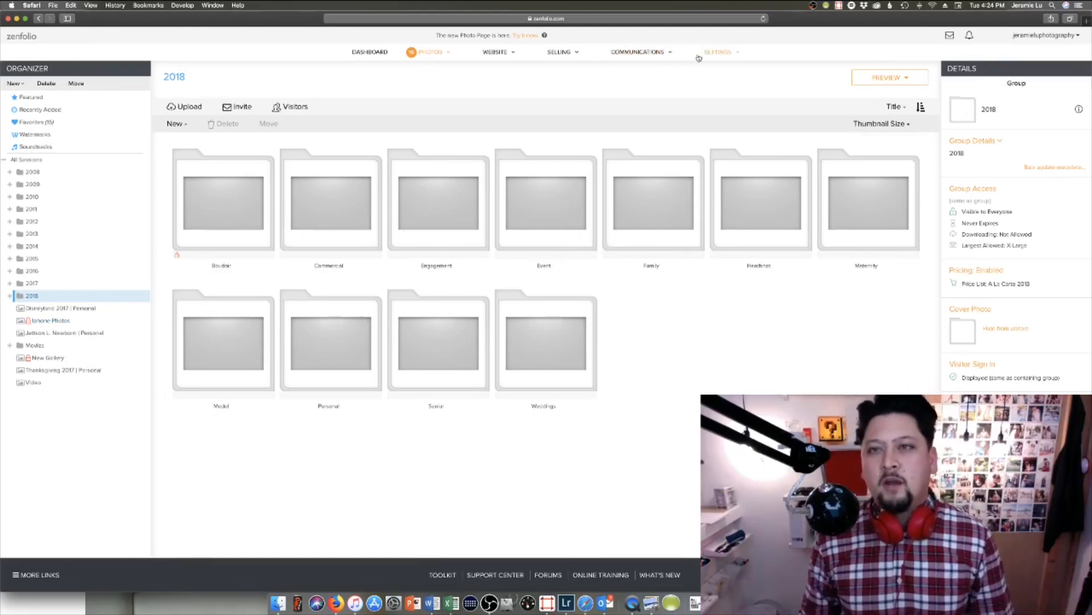
Open the public website in customize mode, dismissing the customize-then-publish notice
left_click(908, 83)
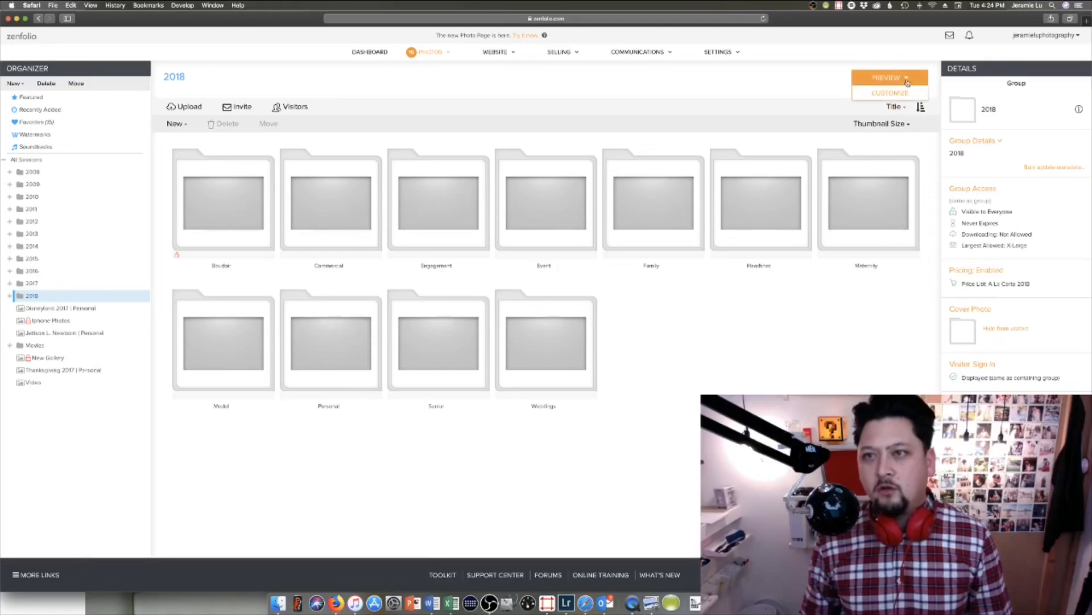
left_click(903, 92)
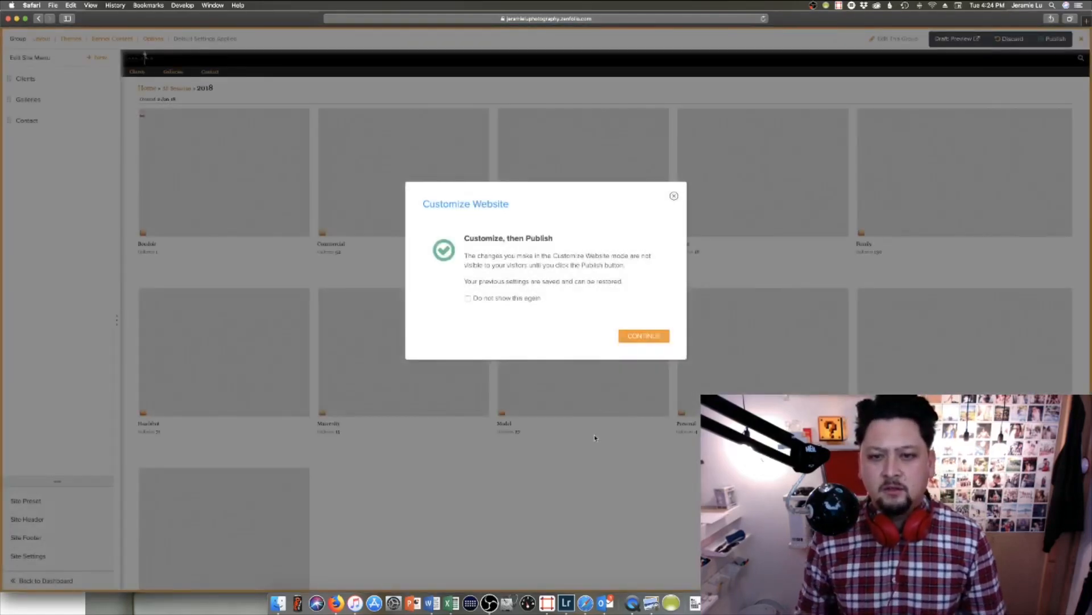
left_click(643, 338)
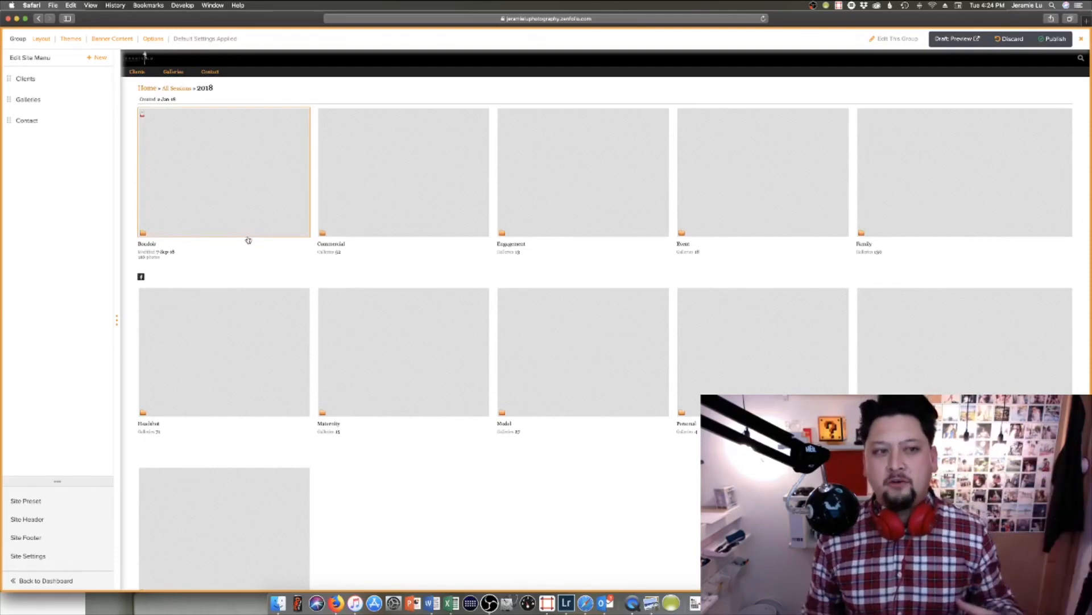
Browse the site's All Sessions page, then return to the 2018 page
left_click(180, 88)
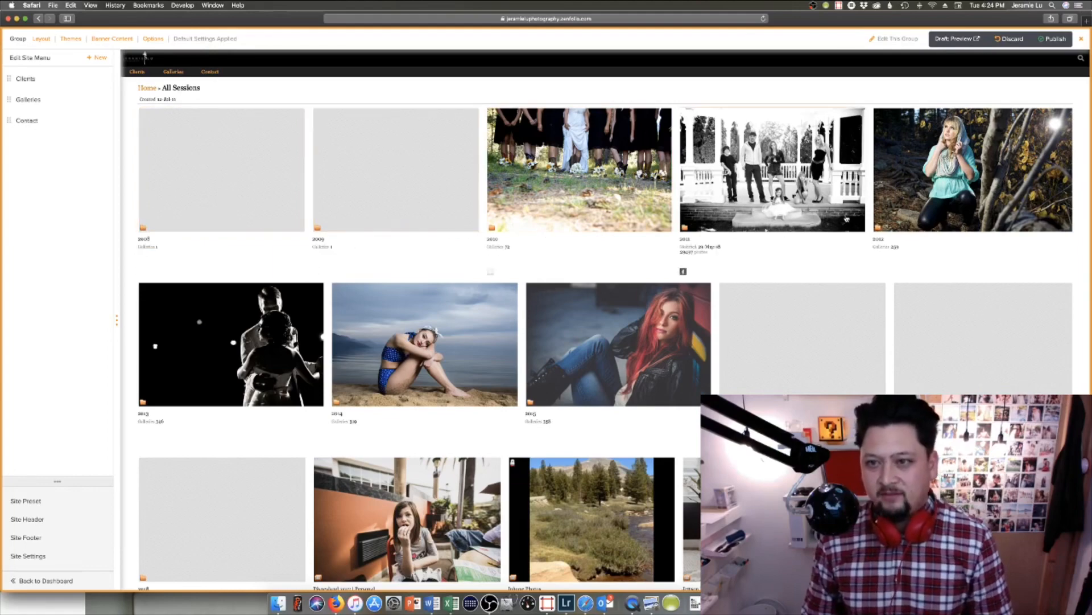
scroll(528, 446, "down", 5)
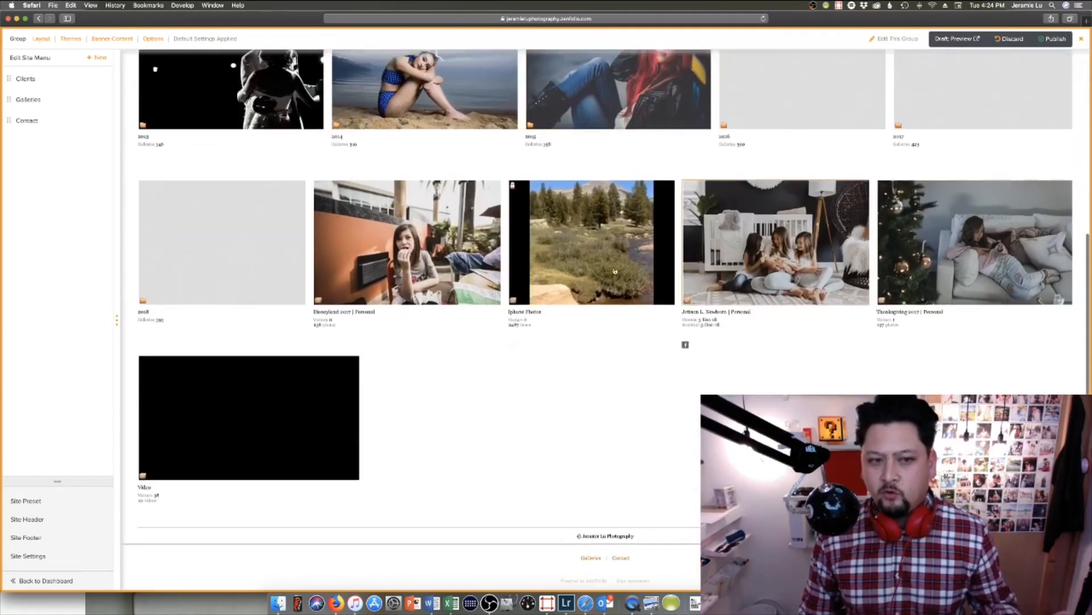
scroll(466, 241, "up", 5)
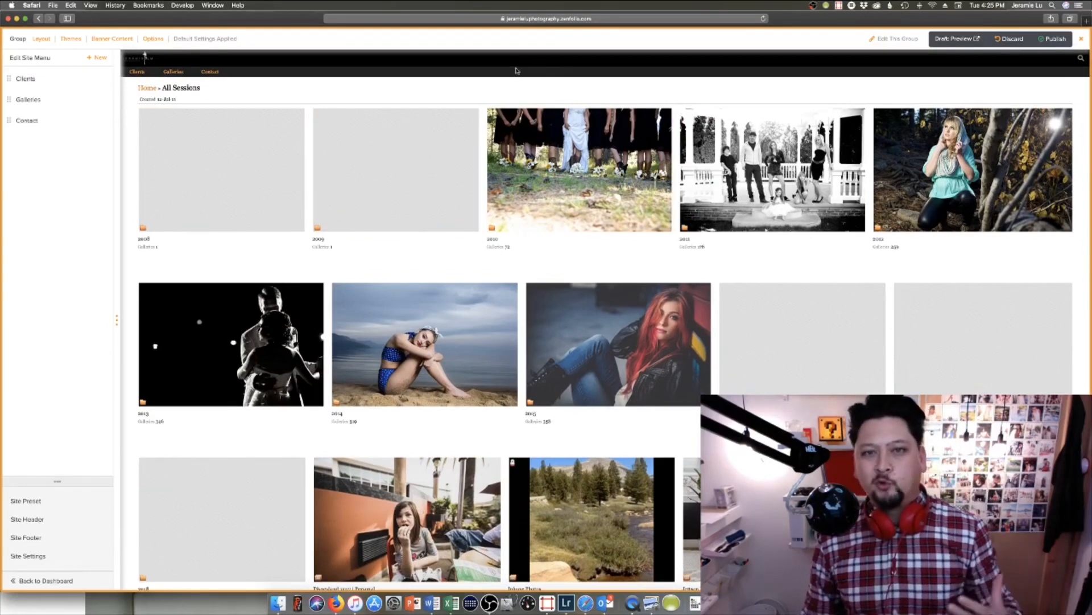
left_click(39, 18)
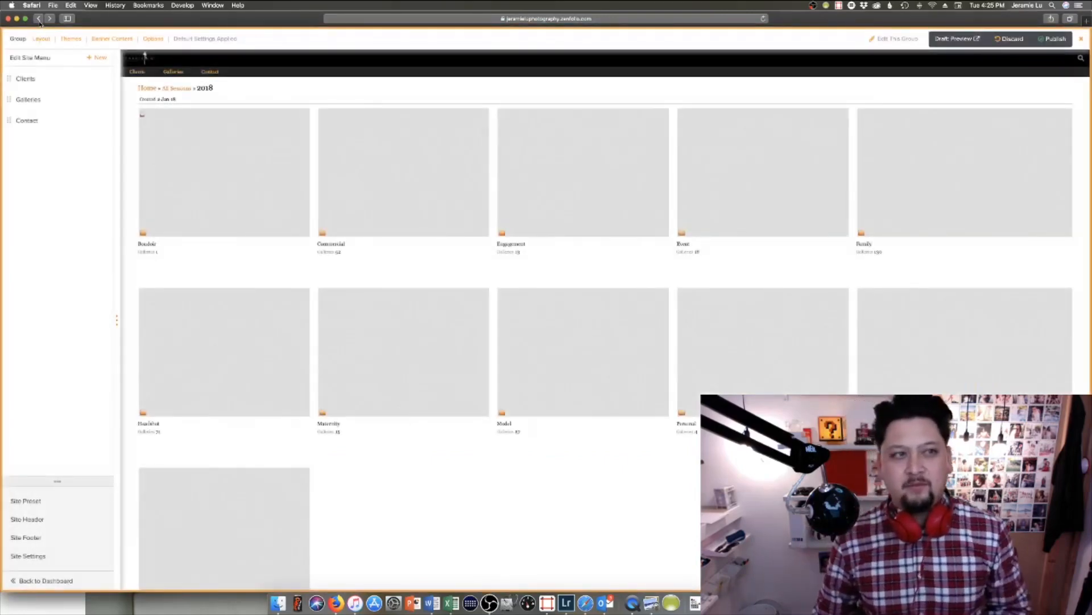
Return to the organizer, open Disneyland 2017 | Personal, and check the New dropdown's item types
left_click(38, 19)
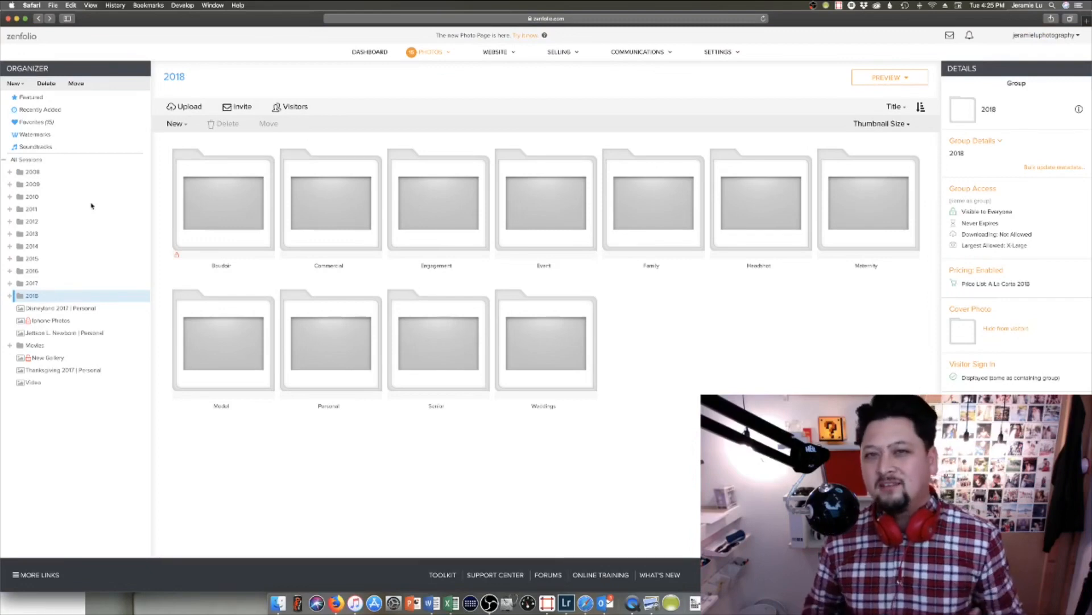
left_click(75, 310)
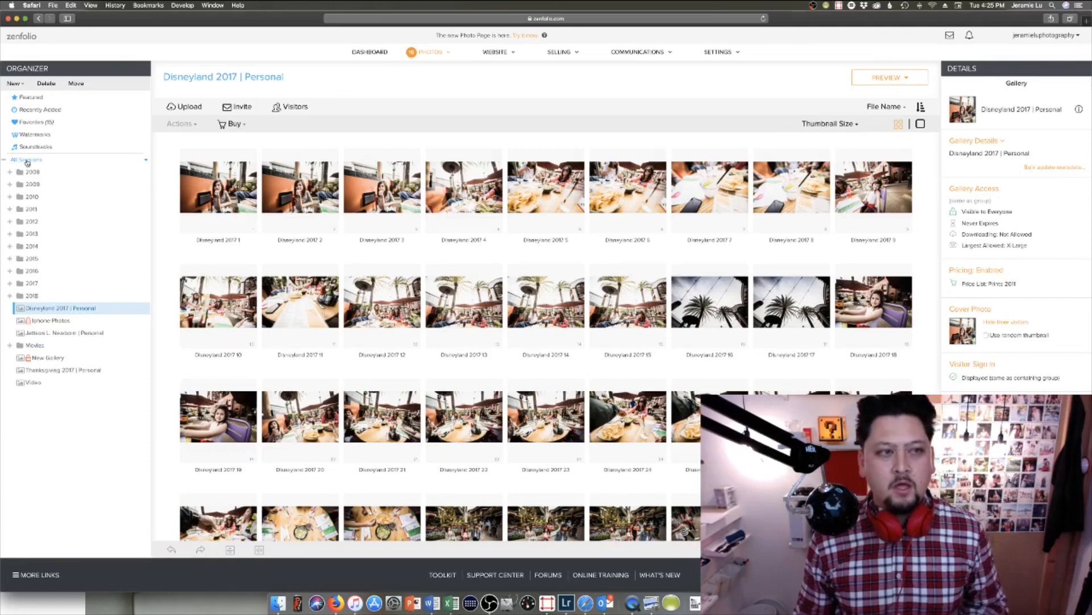
left_click(20, 86)
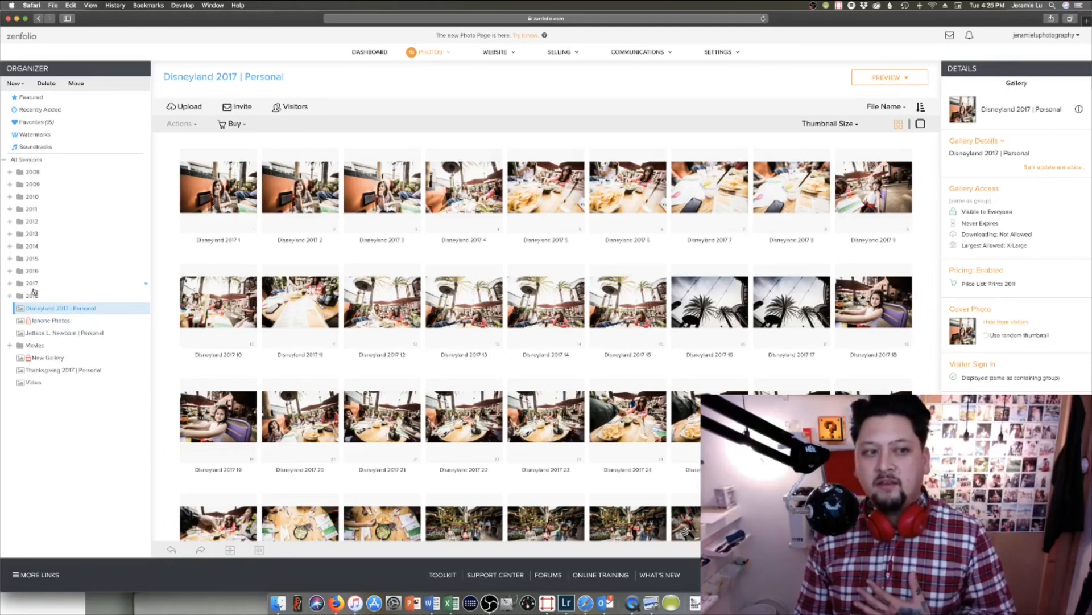
Collapse the Headshot and 2017 folders, scroll the gallery grid, and show All Sessions' contents
left_click(10, 283)
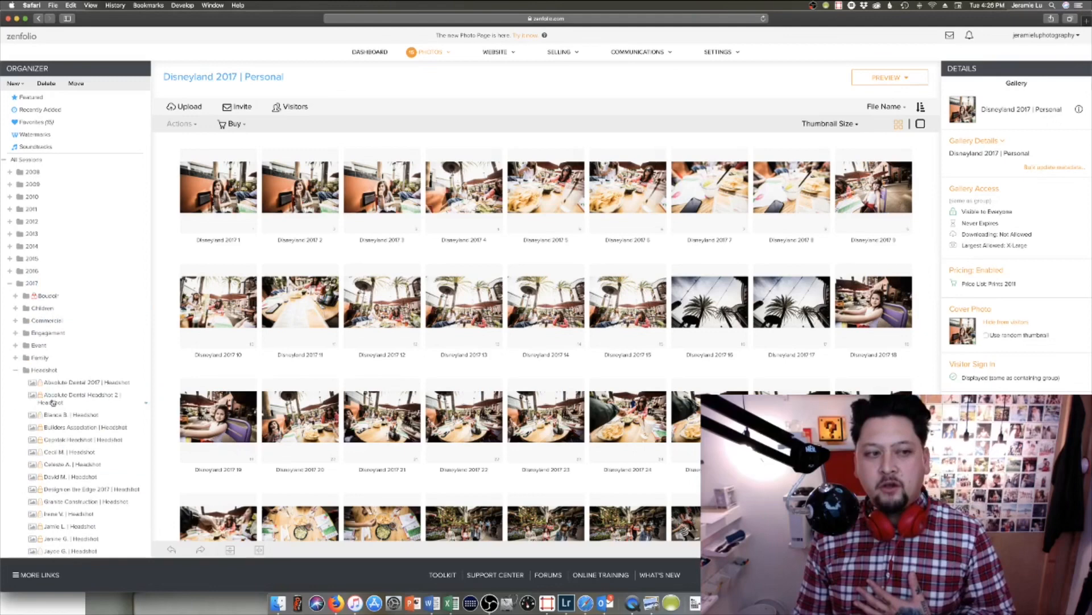
left_click(16, 370)
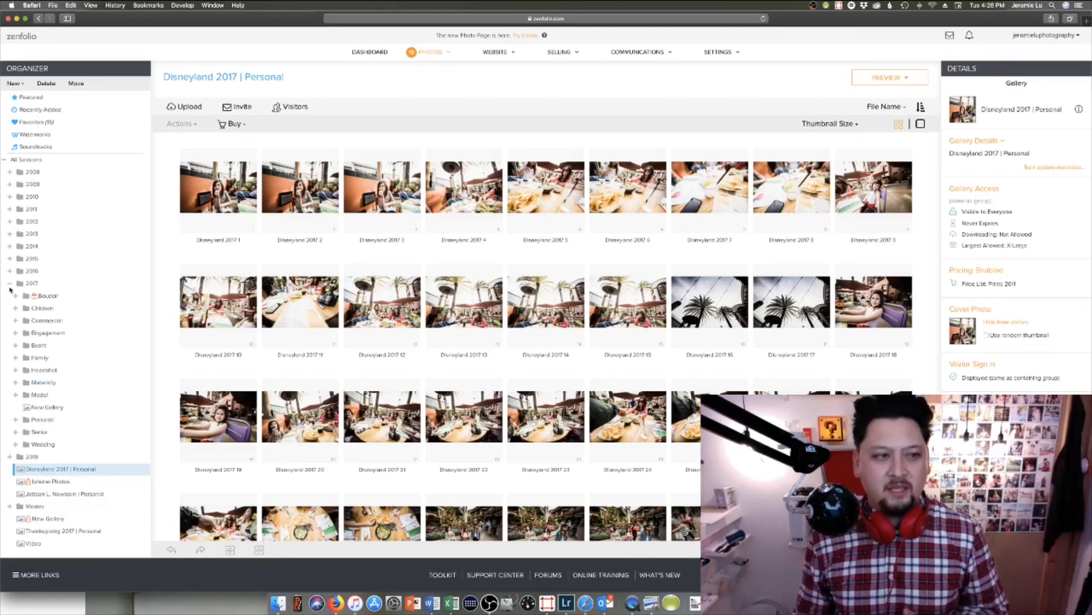
left_click(9, 285)
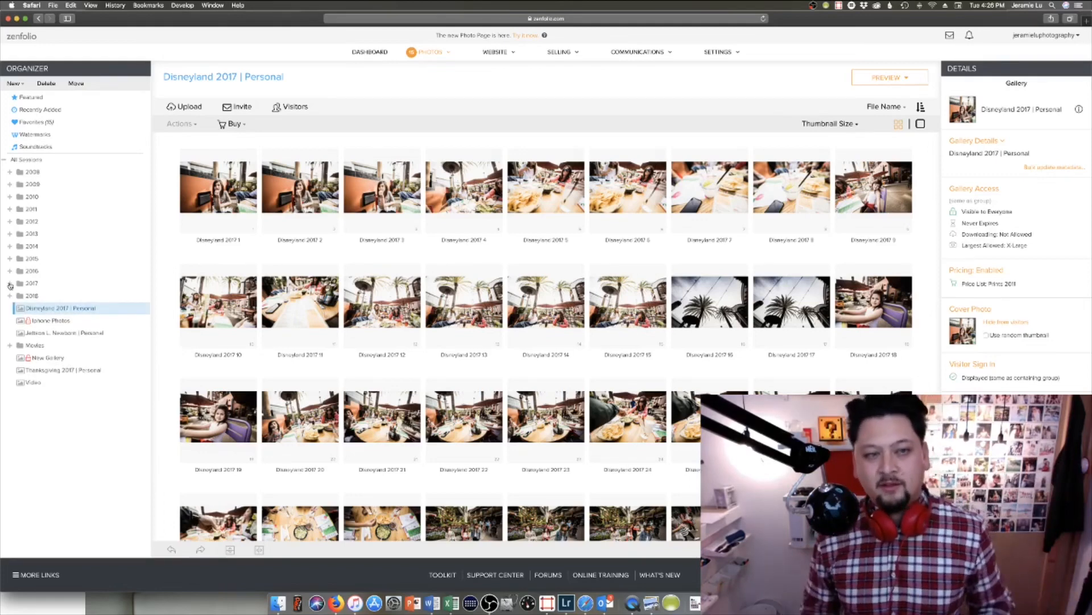
mouse_move(194, 203)
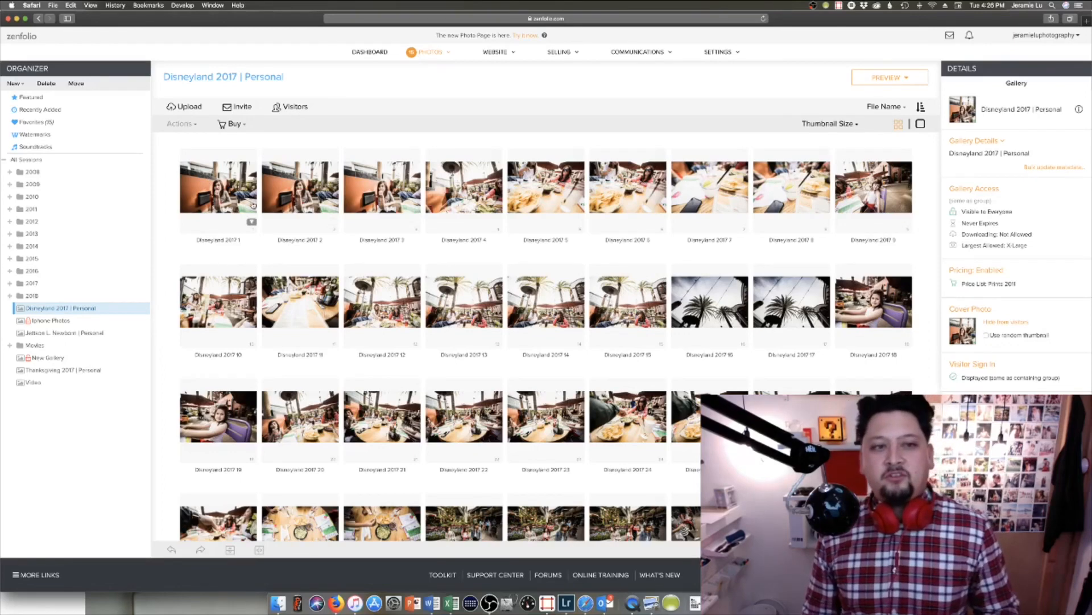
scroll(493, 306, "down", 20)
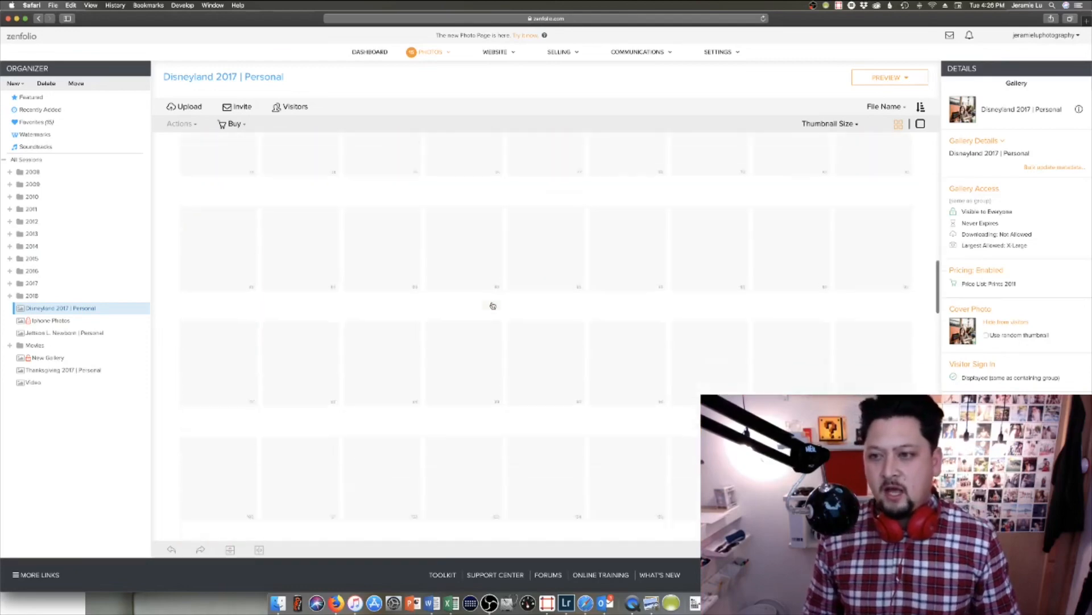
scroll(493, 306, "up", 20)
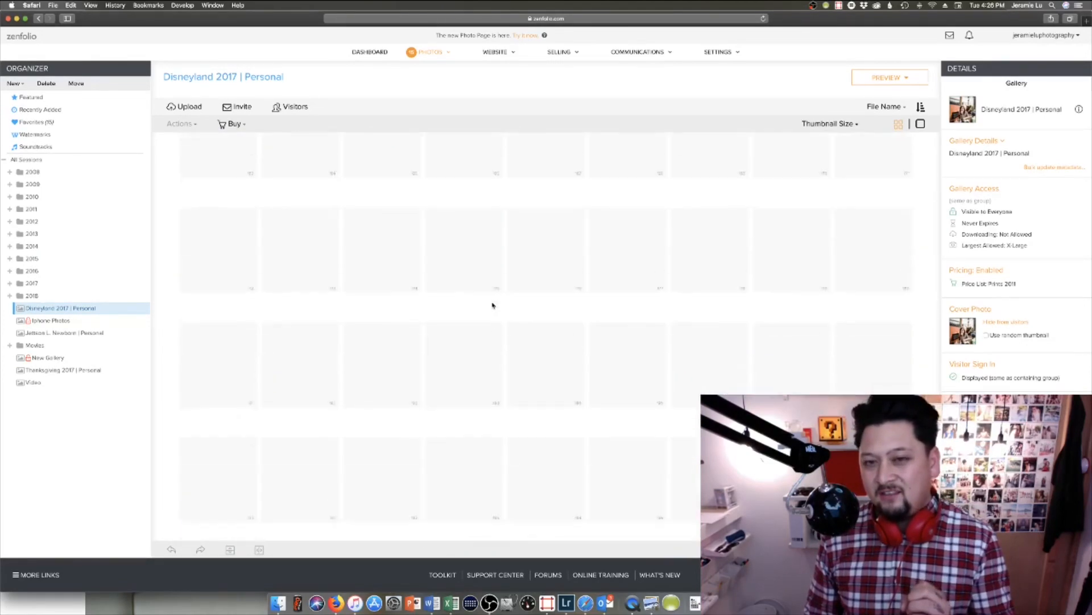
scroll(493, 306, "up", 10)
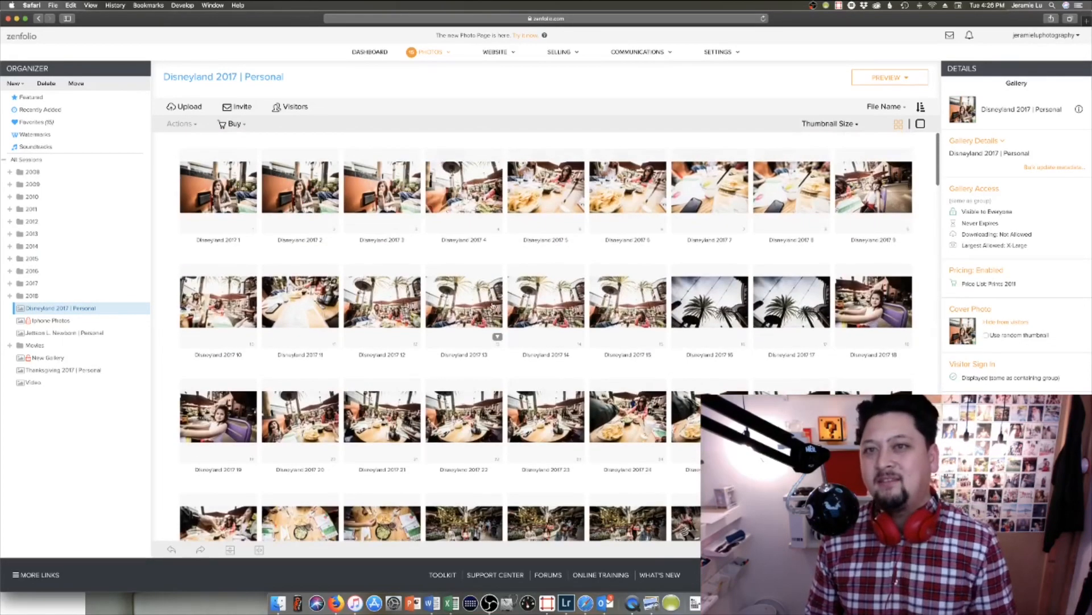
left_click(25, 159)
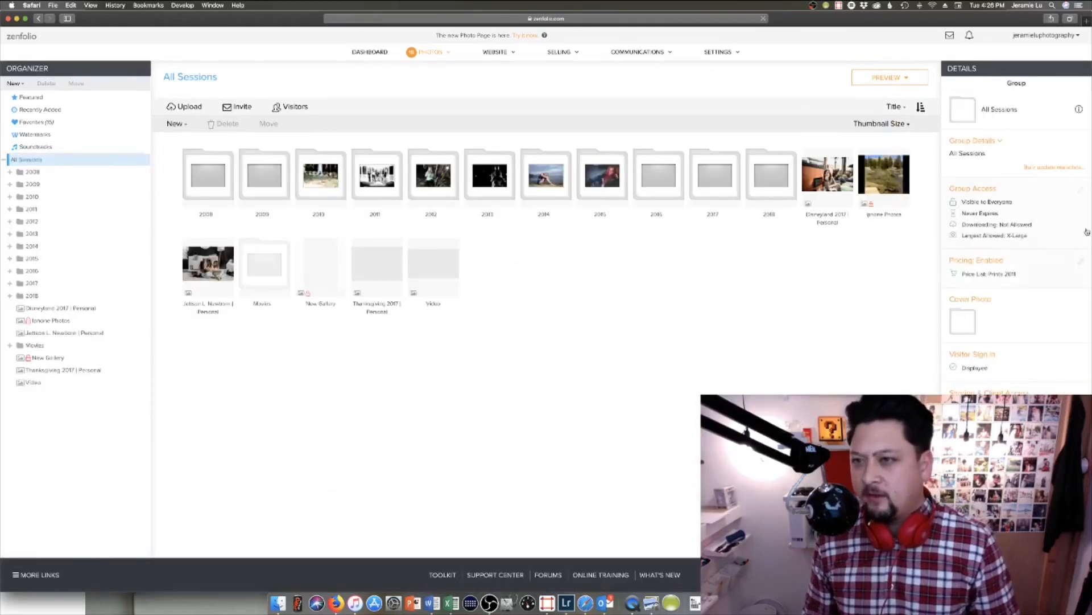
left_click(1078, 110)
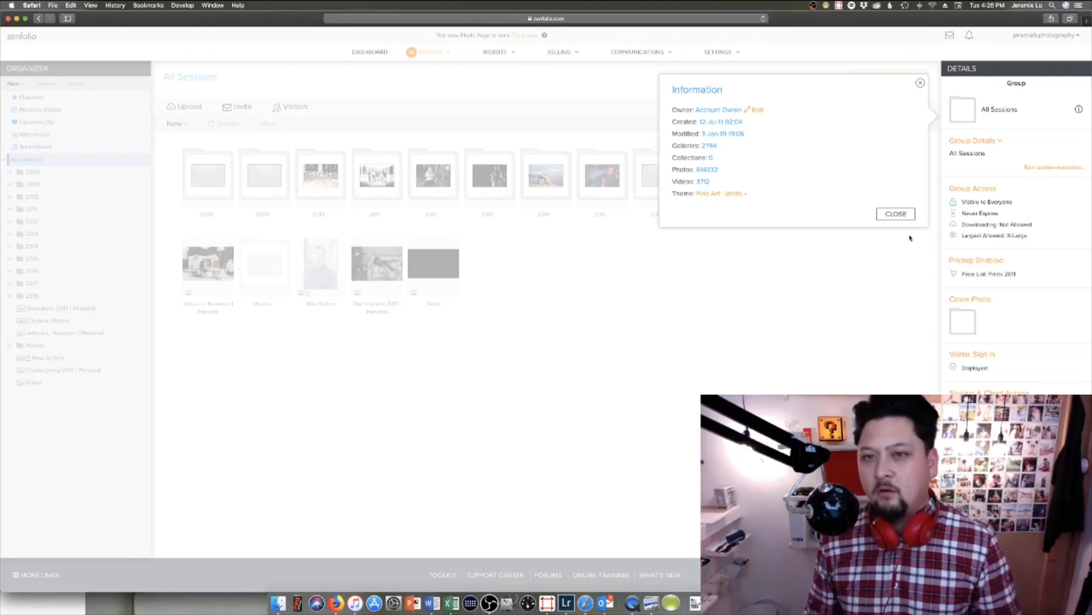
left_click(896, 214)
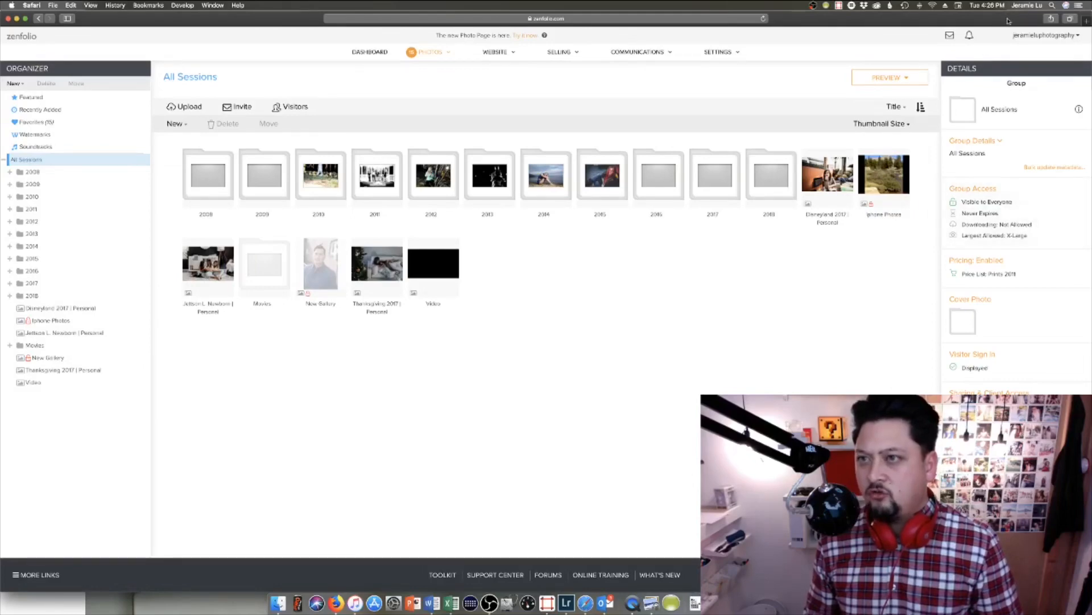
left_click_drag(996, 21, 984, 20)
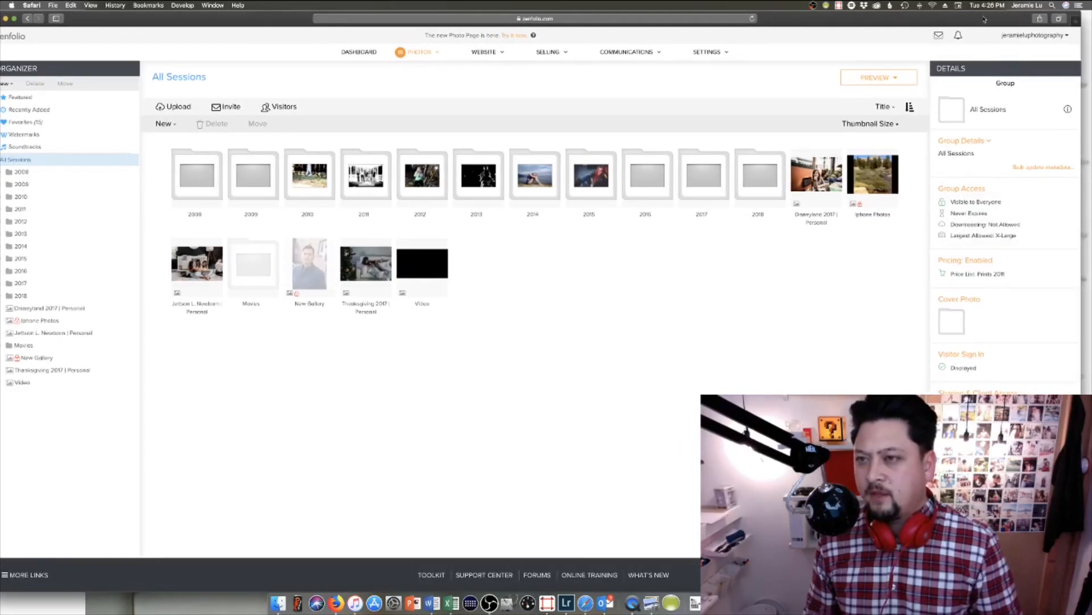
left_click(1070, 190)
left_click_drag(993, 17, 1004, 16)
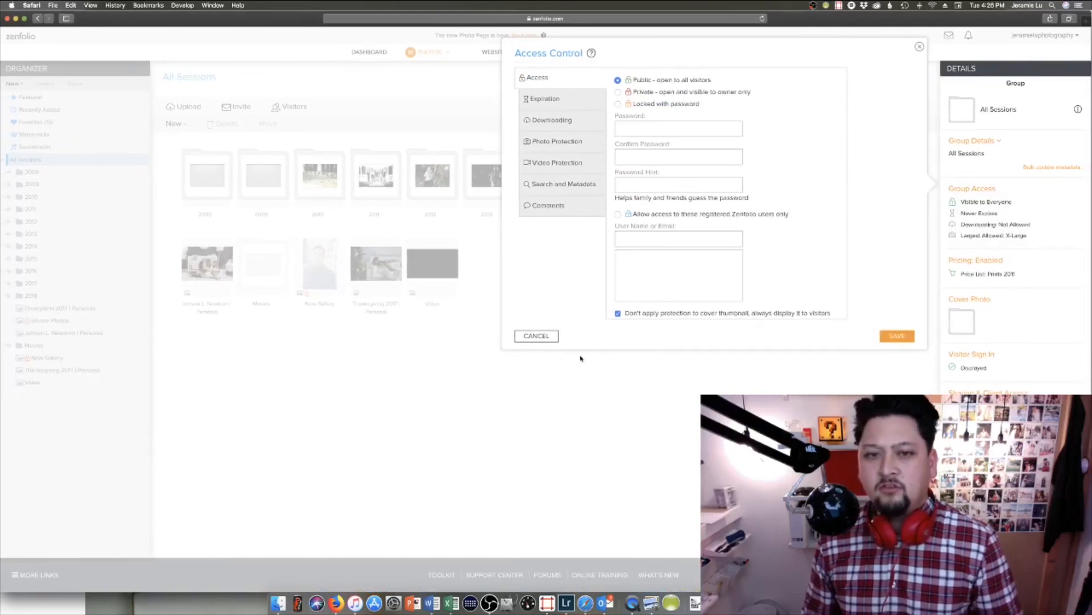
left_click(539, 335)
left_click(1079, 111)
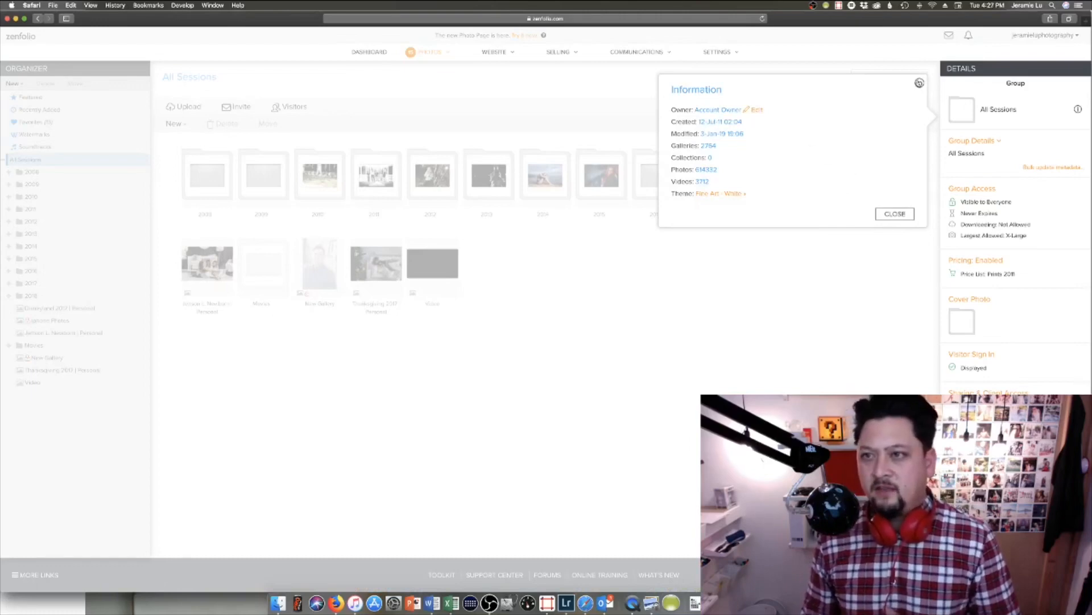
left_click(919, 82)
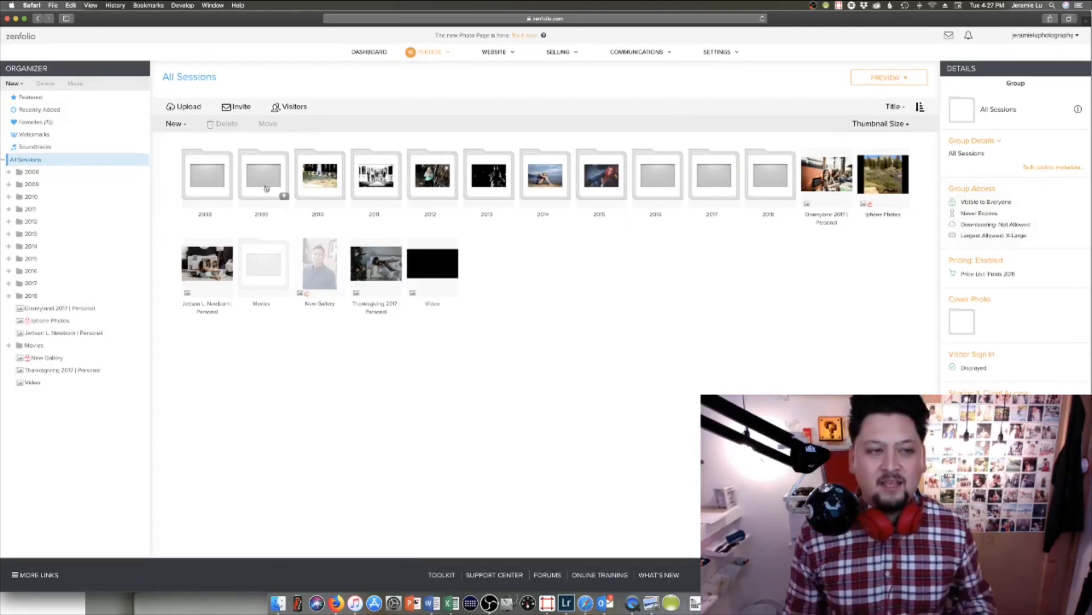
Open Disneyland 2017 | Personal and sort its photos by Upload Order, then Date Taken
left_click(52, 309)
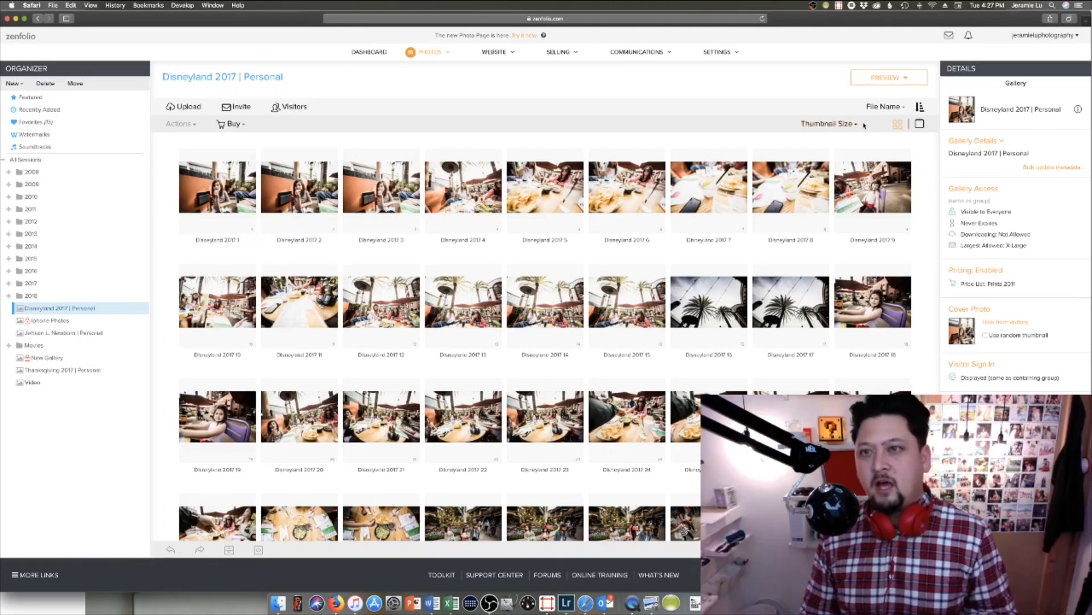
left_click(900, 108)
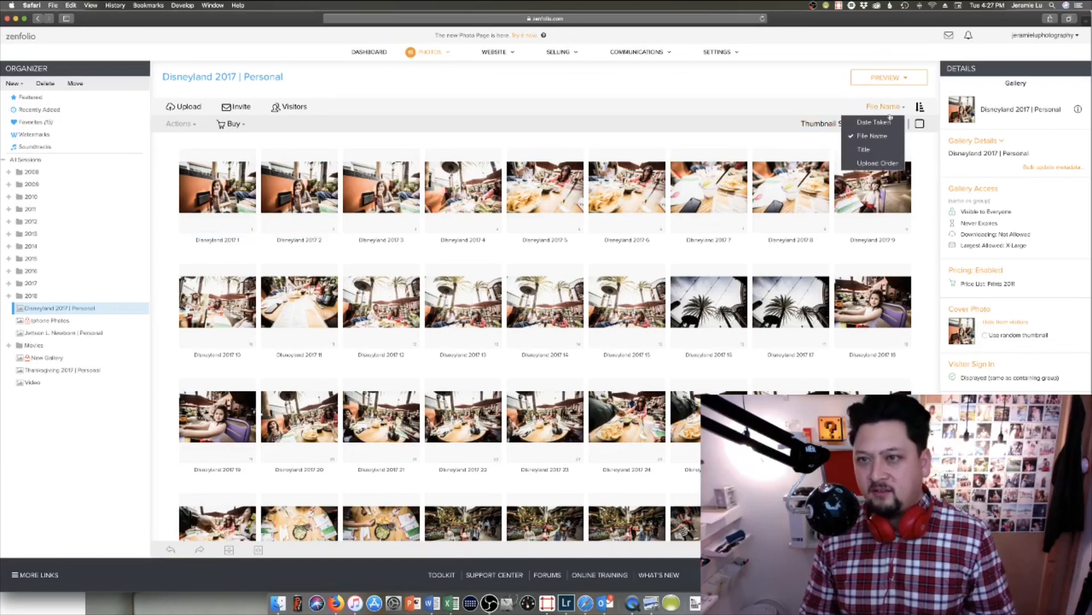
left_click(874, 164)
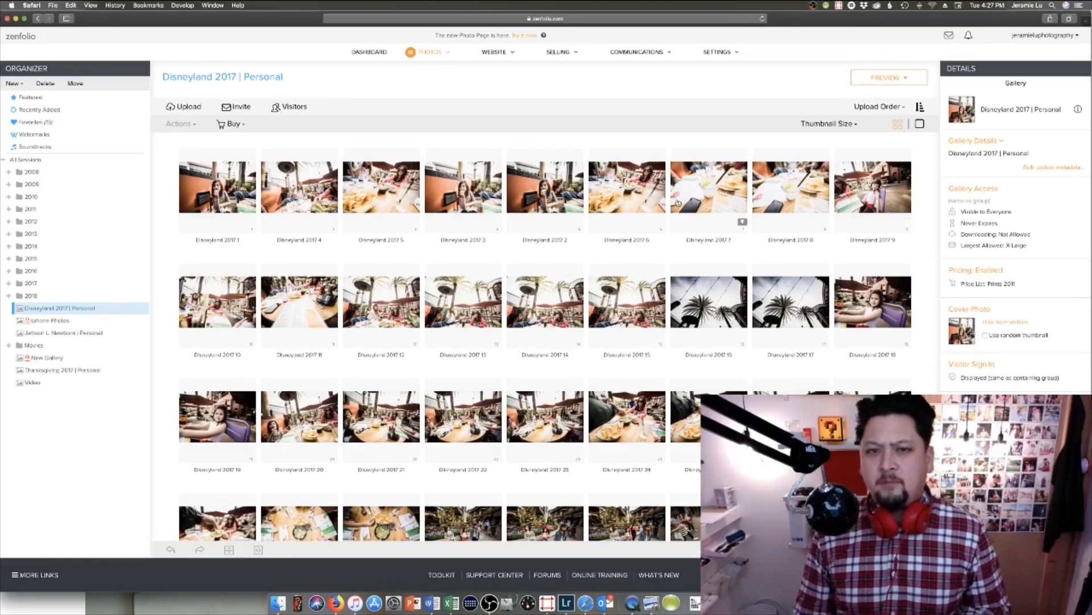
left_click(890, 107)
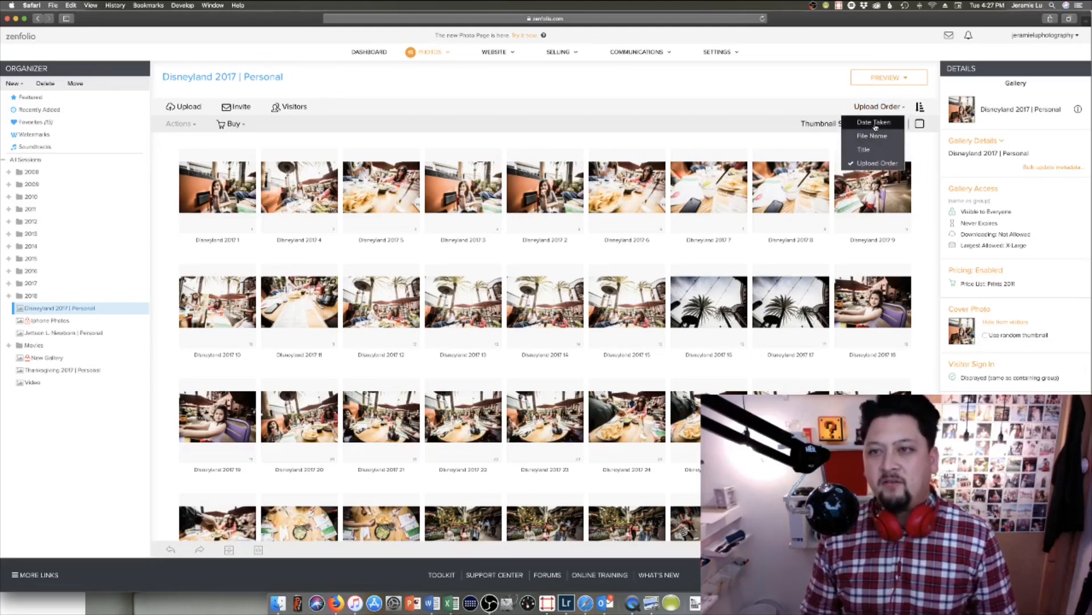
left_click(876, 126)
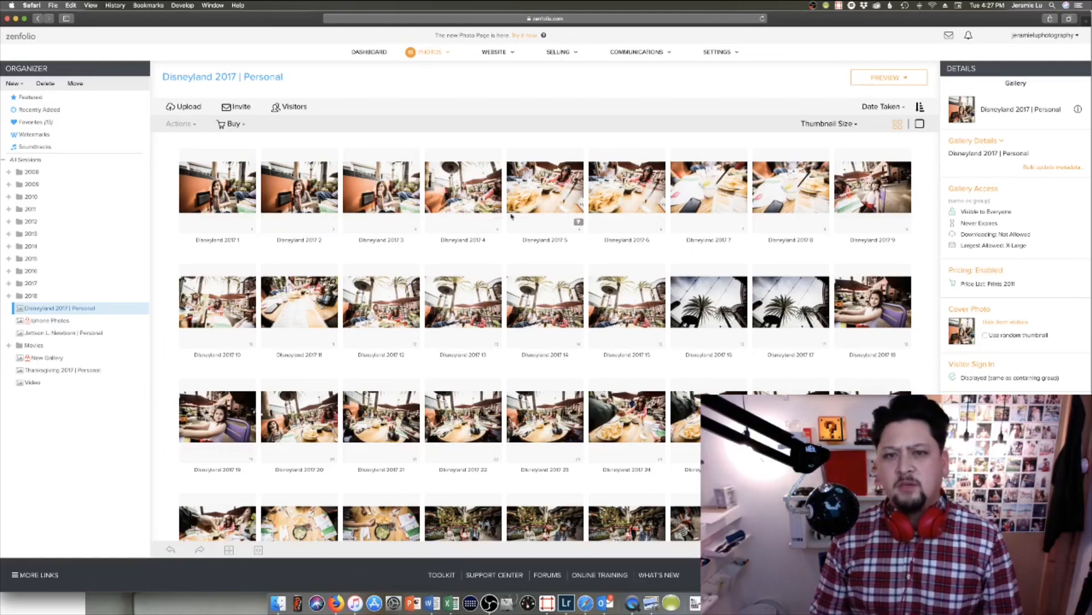
Drag Disneyland 2017 5 to the front, restore Date Taken sorting, and drag another photo
left_click_drag(524, 200, 213, 191)
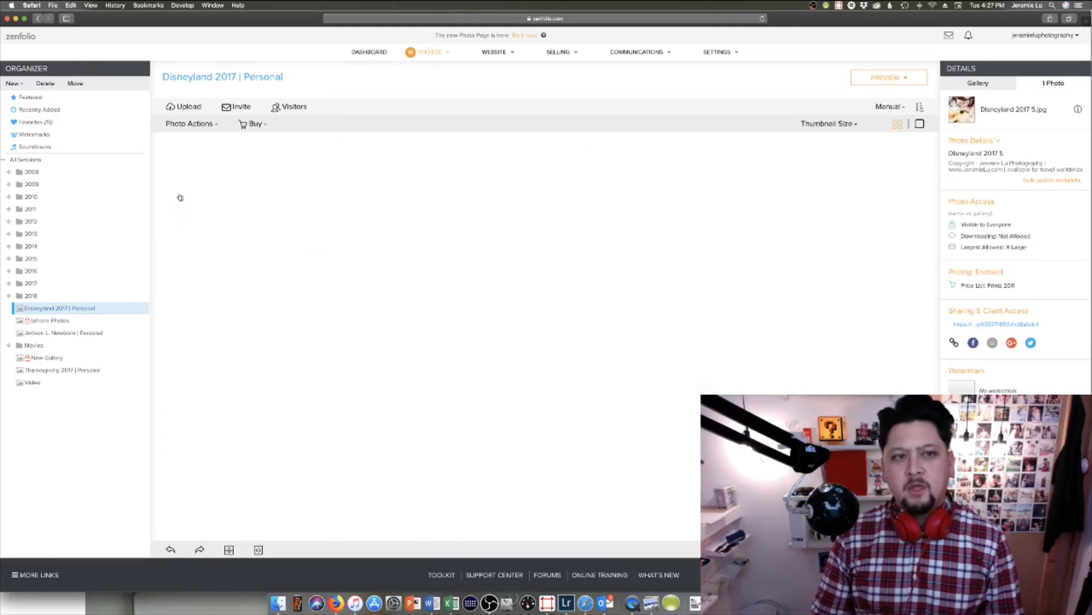
left_click(901, 110)
left_click(887, 127)
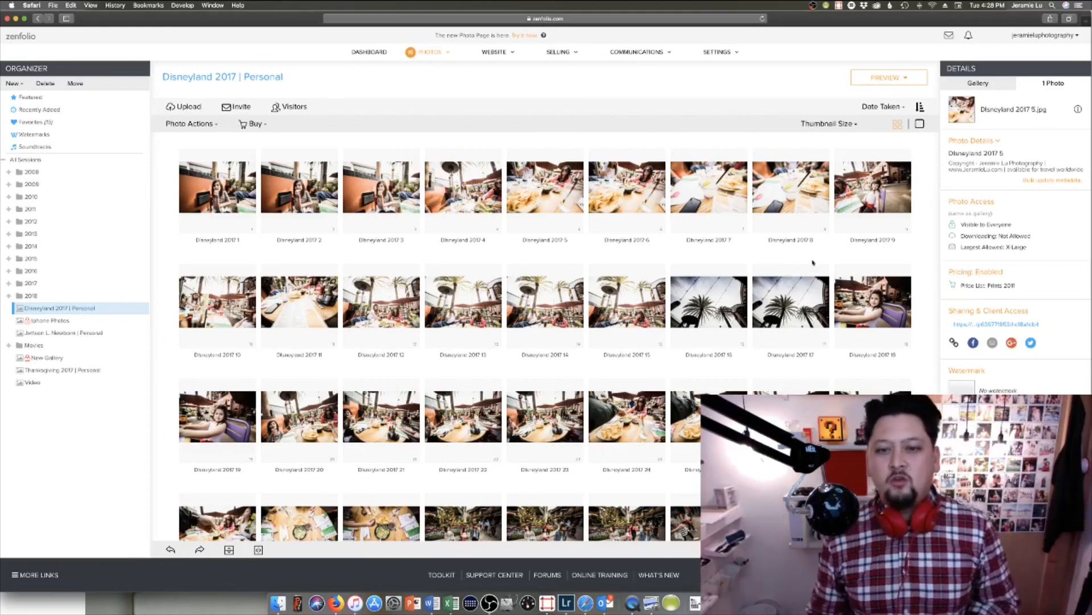
scroll(734, 330, "down", 3)
left_click_drag(529, 447, 205, 178)
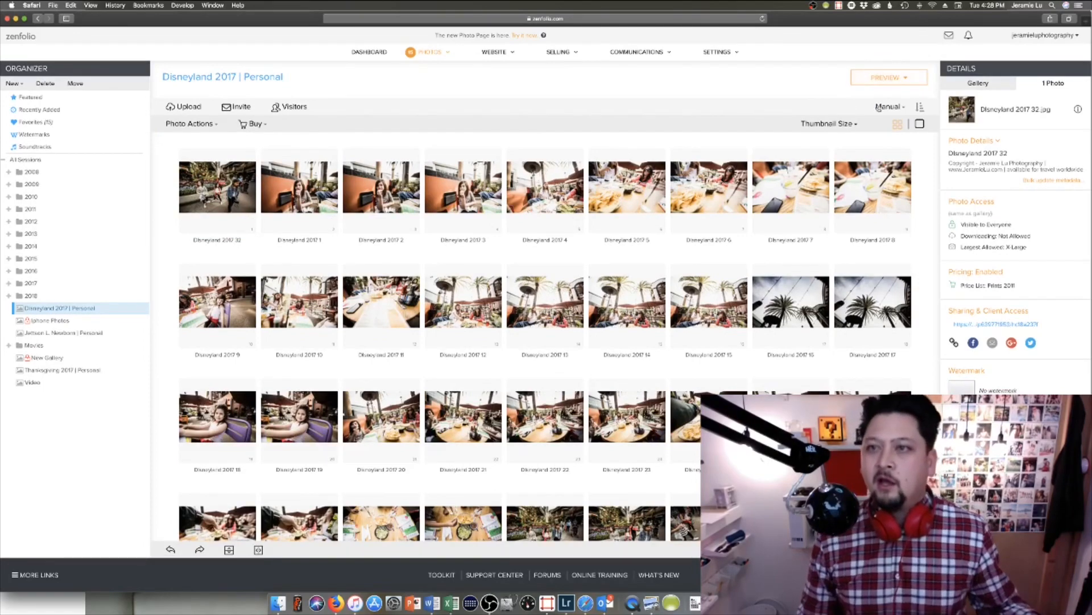
Sort the gallery by File Name and select Disneyland 2017 1
left_click(900, 107)
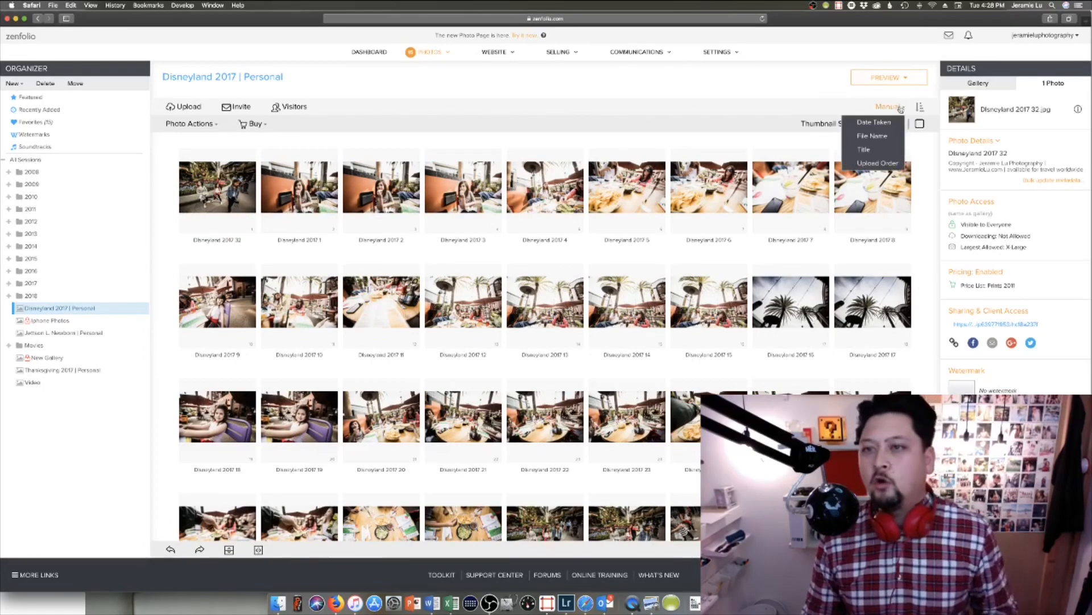
left_click(876, 135)
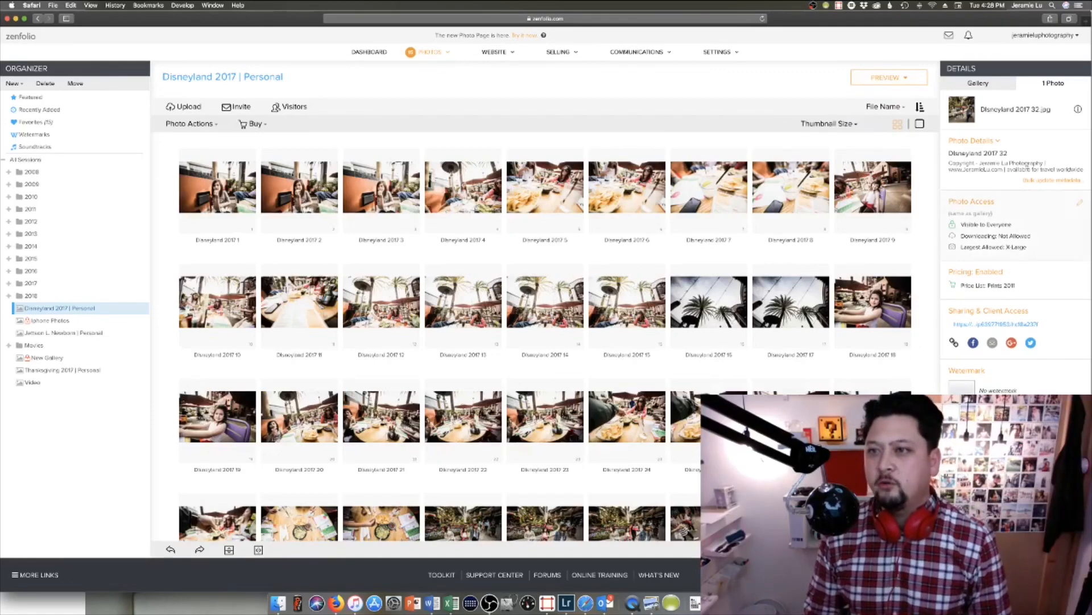
left_click(238, 195)
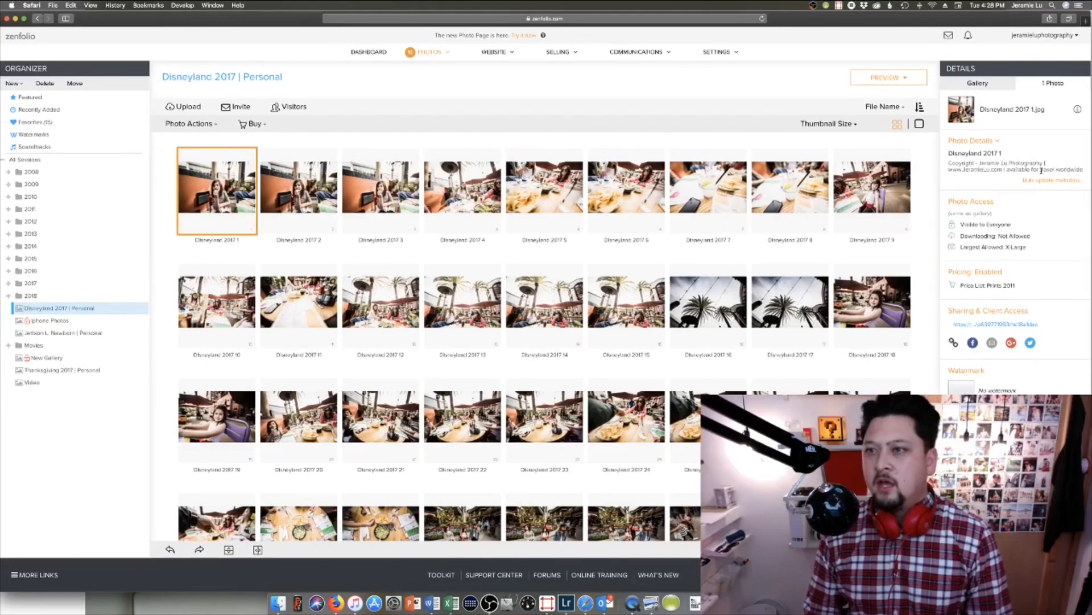
Toggle the photo's editable details, then view Disneyland 2017 1.jpg's full information and highlight its owner lines
left_click(999, 142)
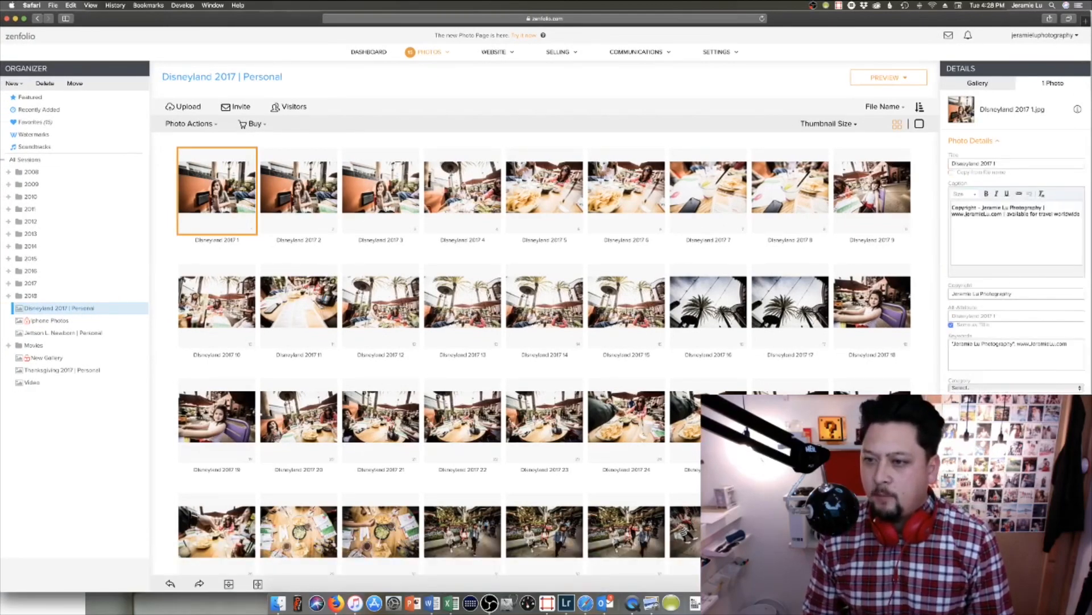
left_click(1000, 143)
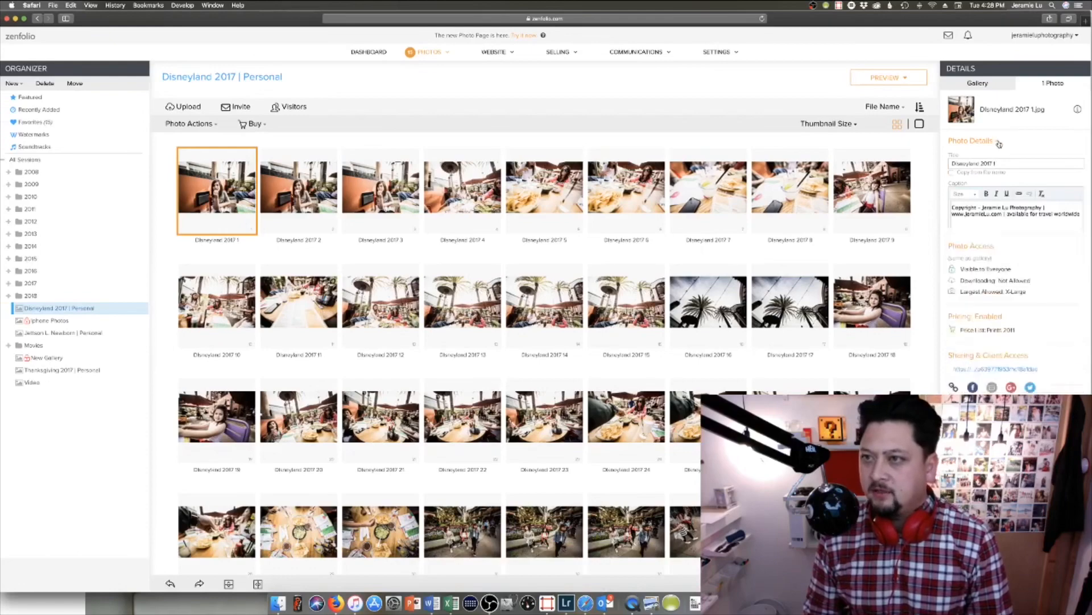
left_click(1078, 110)
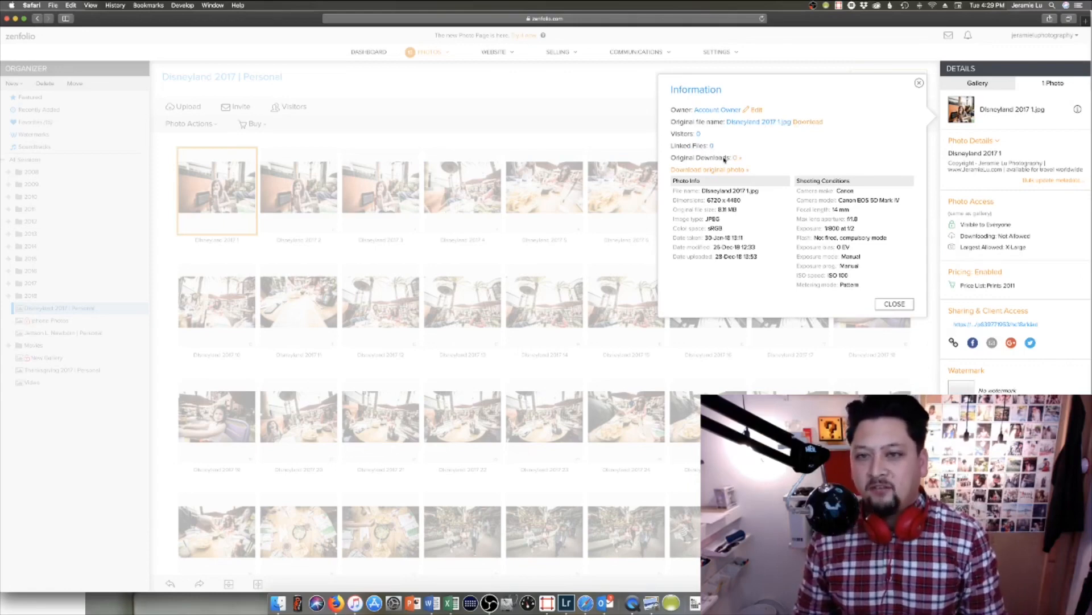
left_click_drag(728, 147, 666, 146)
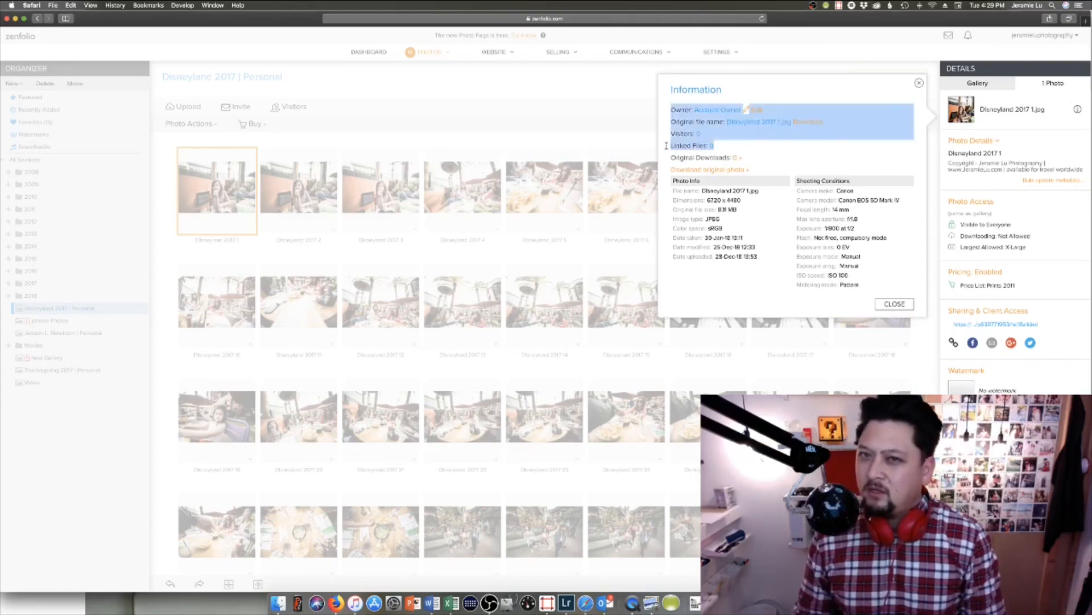
Highlight the Date taken and Date modified values, then close the Information window
left_click(778, 158)
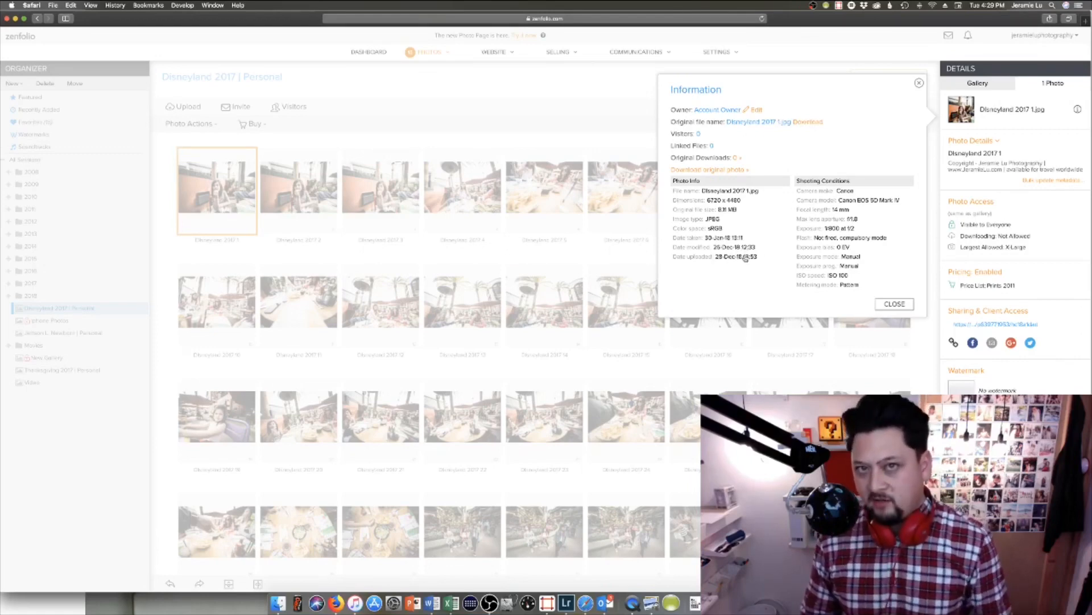
left_click_drag(756, 248, 706, 238)
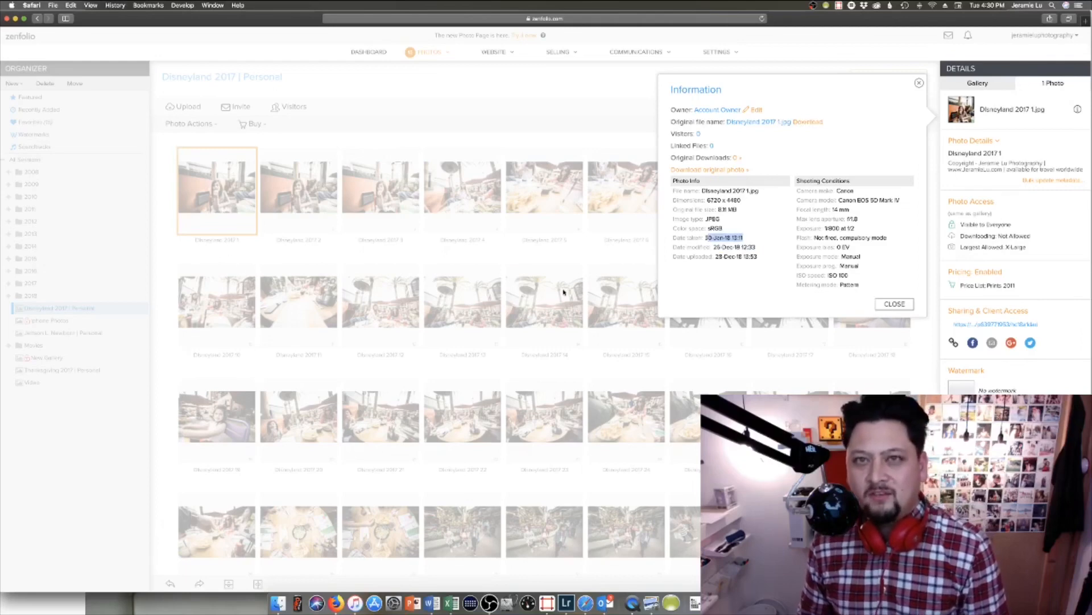
left_click(751, 235)
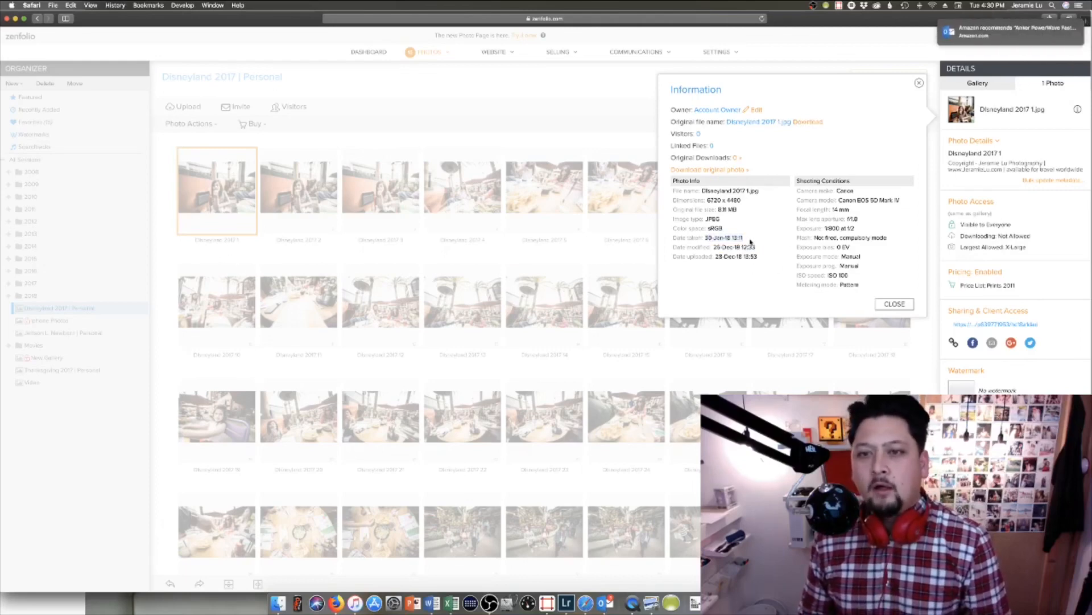
left_click_drag(745, 238, 704, 238)
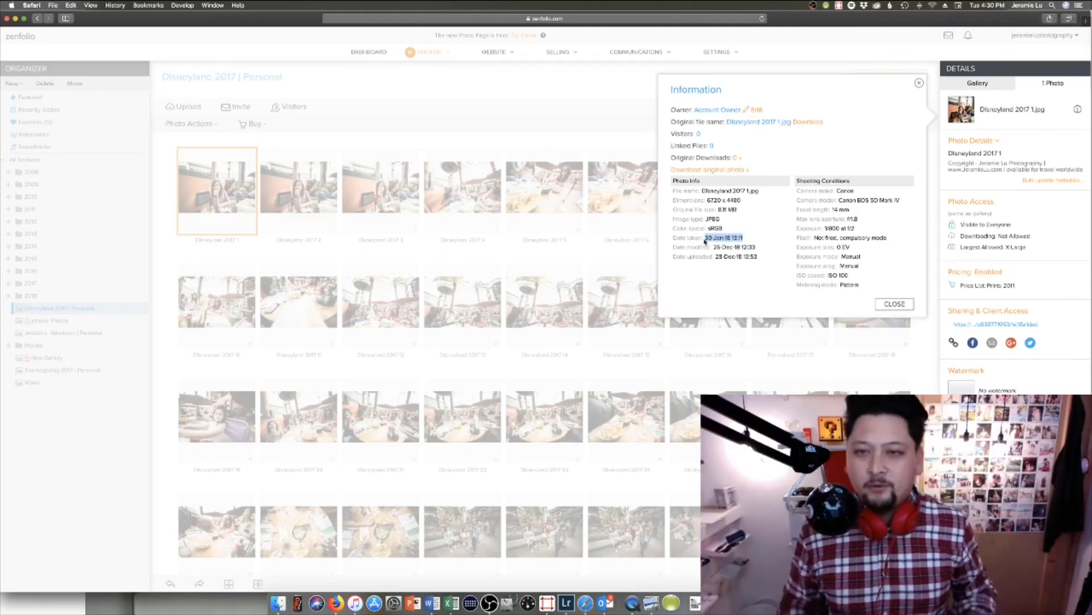
left_click_drag(757, 248, 705, 238)
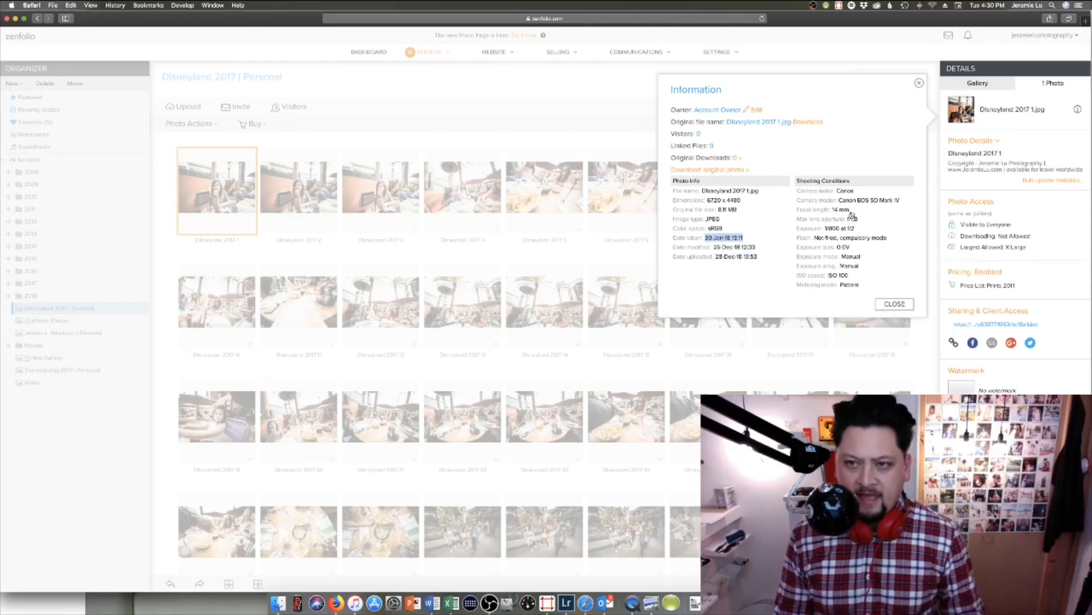
left_click(892, 229)
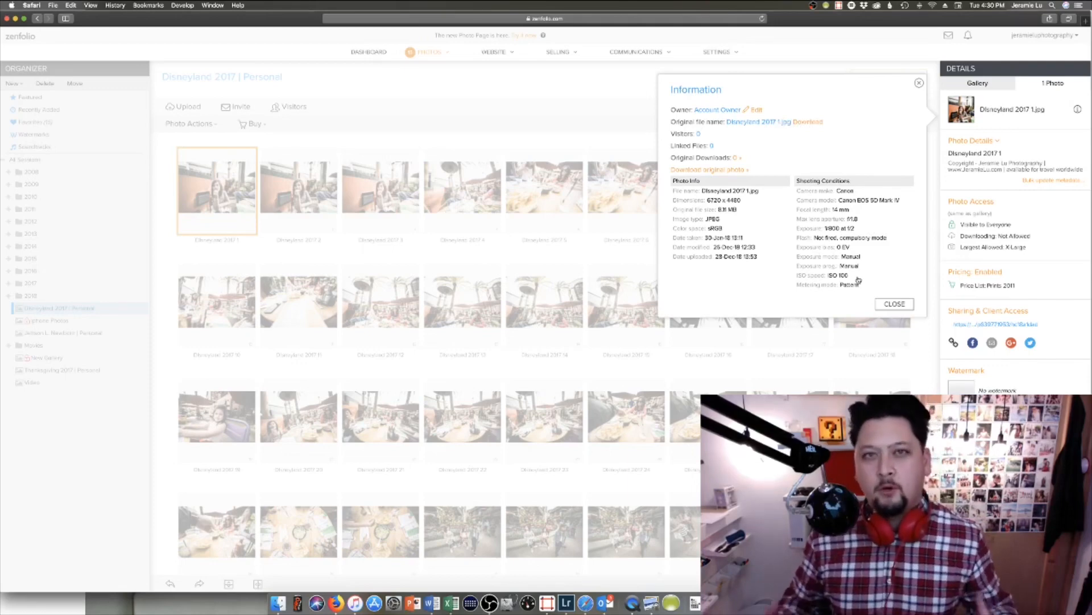
left_click(905, 305)
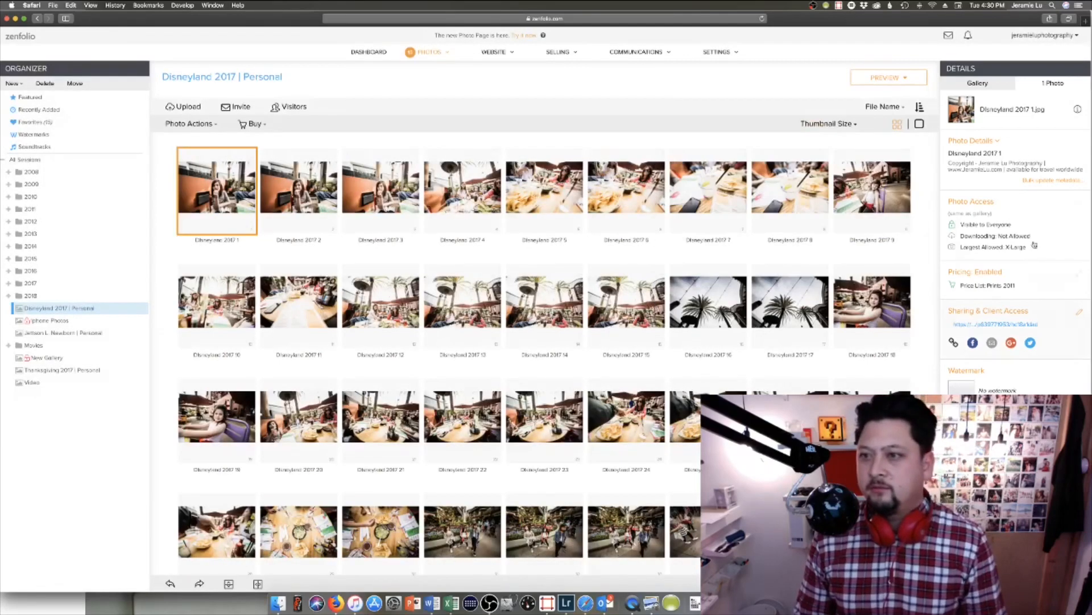
Open and cancel the photo's access settings, then select the second photo
left_click(1081, 206)
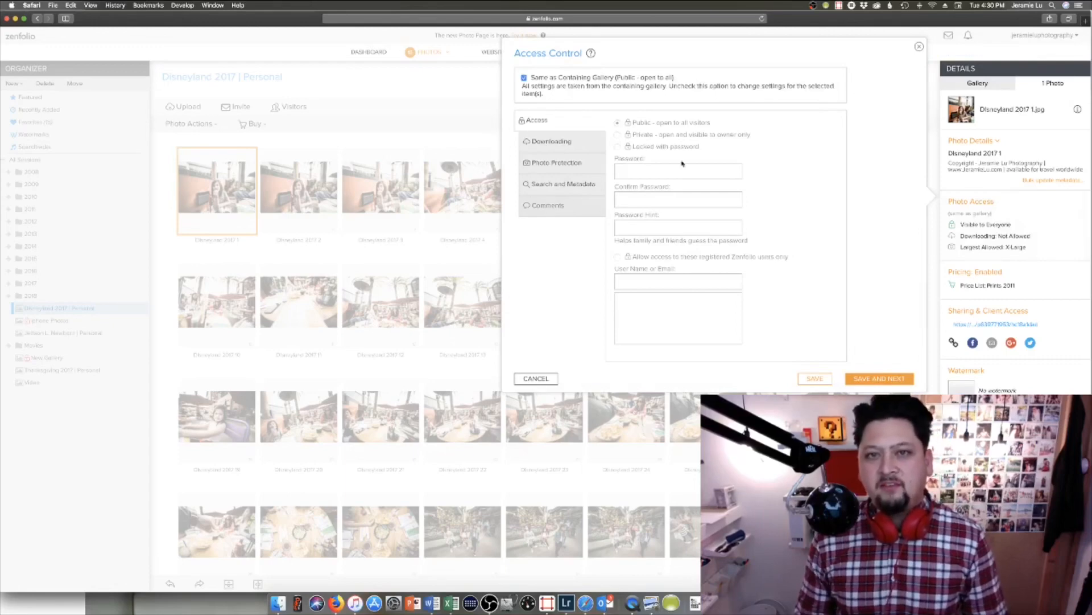
left_click(534, 380)
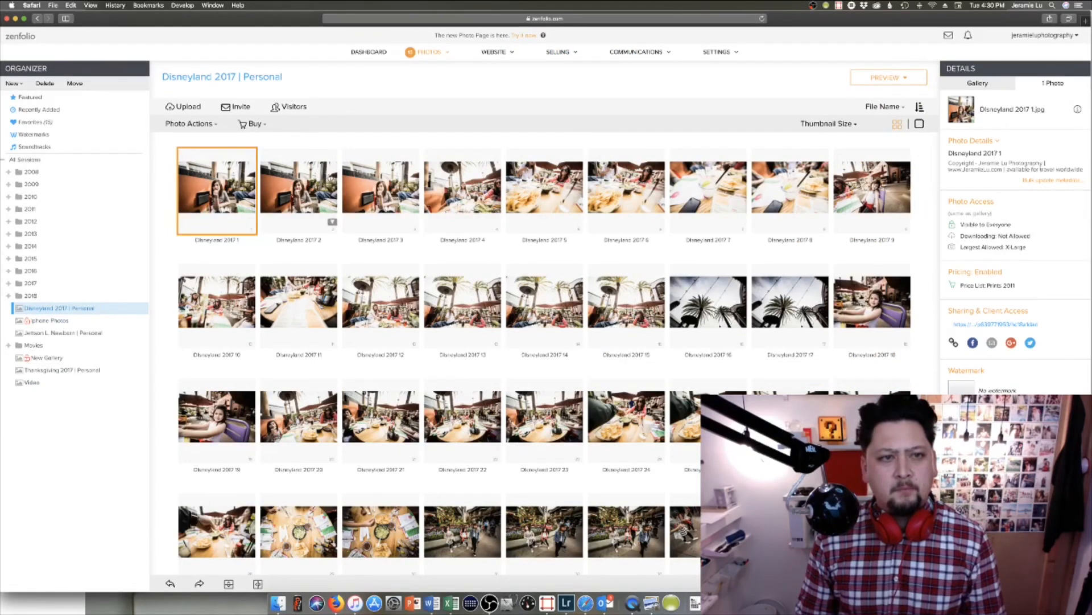
left_click(283, 184)
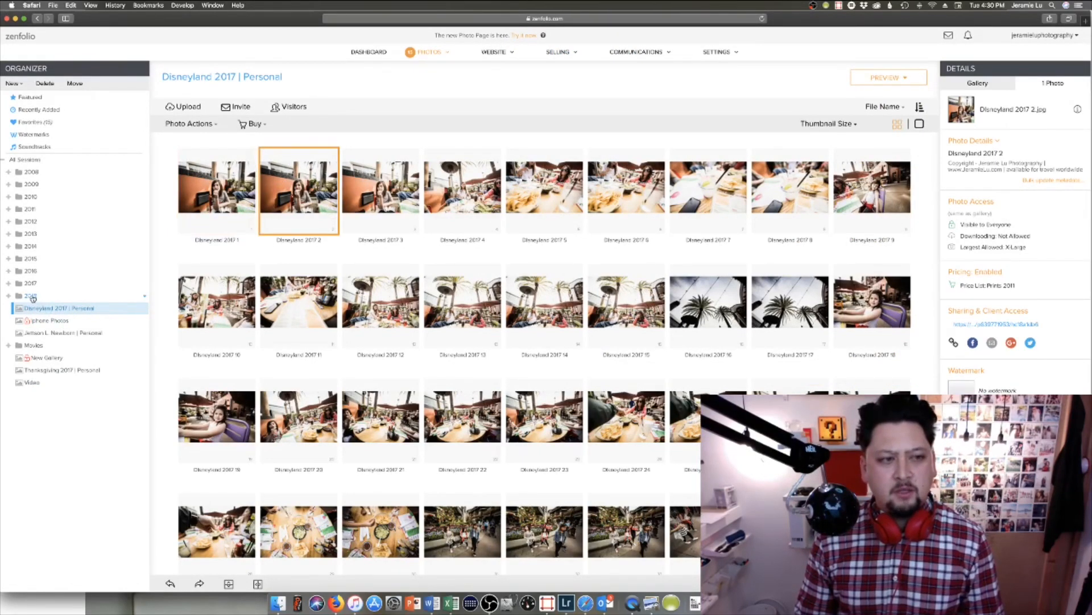
Reopen Disneyland 2017 | Personal from the 2018 group to show its gallery-level details
left_click(32, 297)
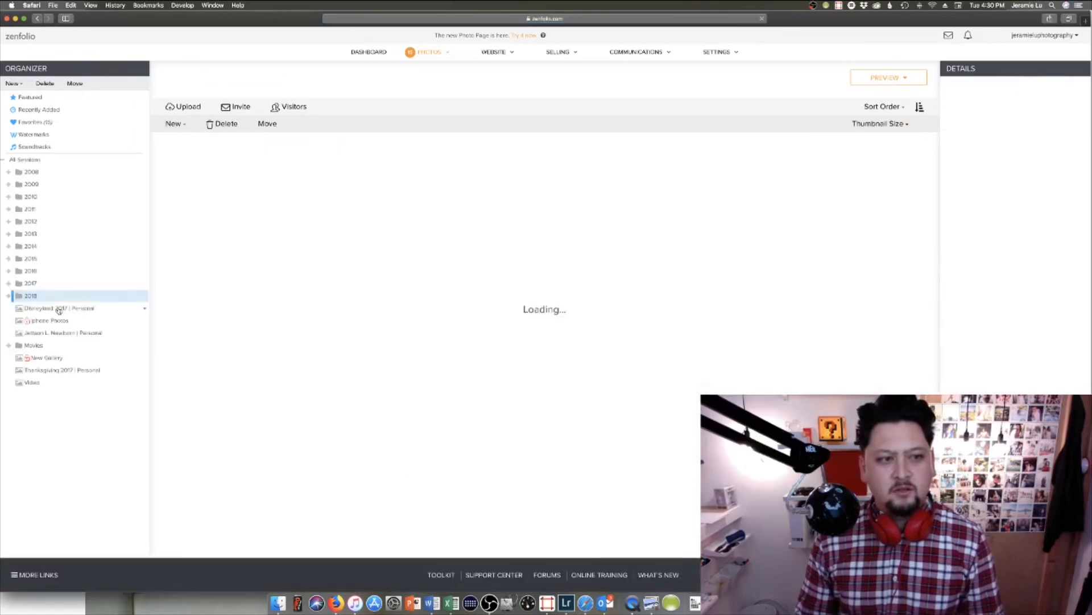
left_click(56, 309)
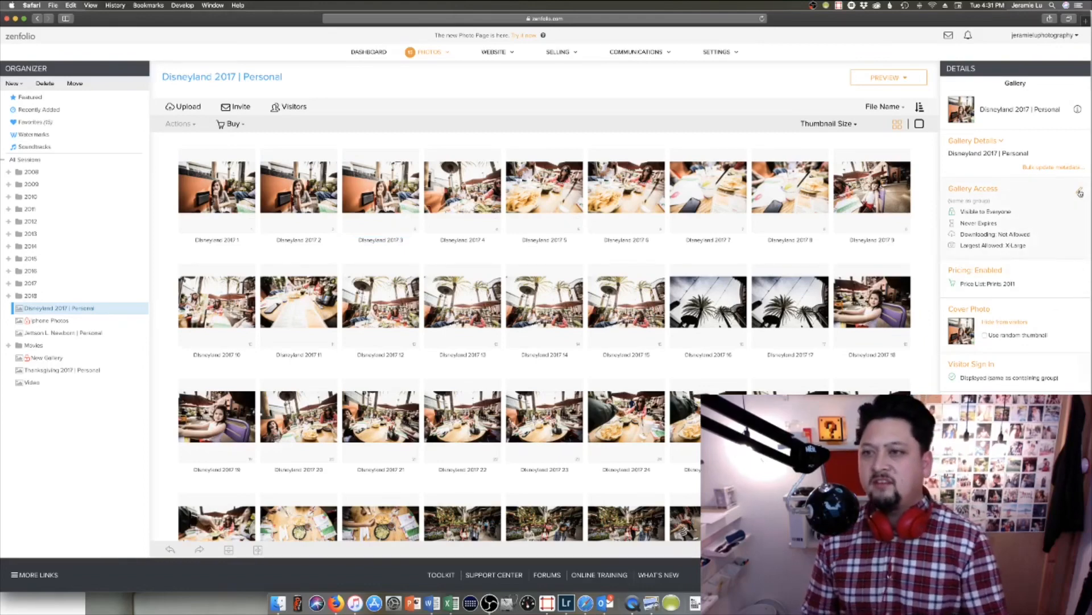
left_click(1002, 142)
left_click(1001, 142)
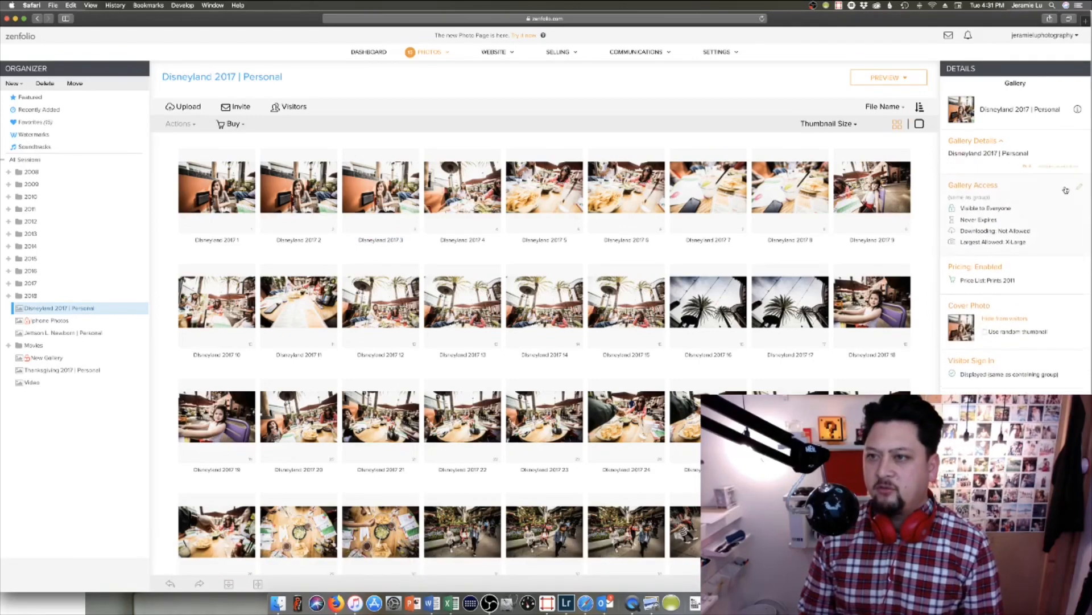
Try Locked, Private and Public gallery access, then revert to Same as Containing Group
left_click(1079, 191)
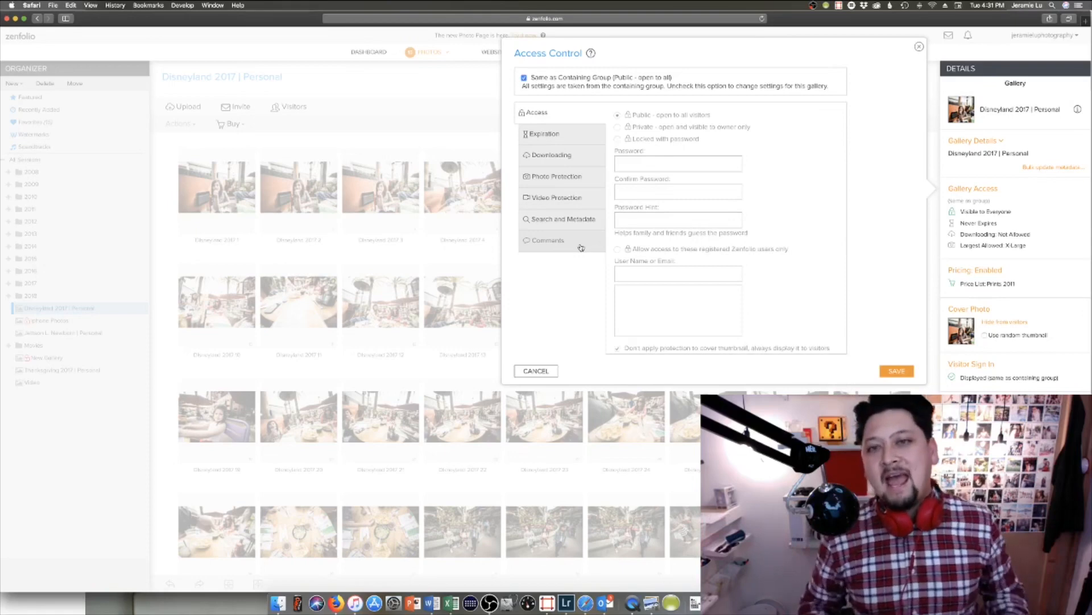
left_click(524, 77)
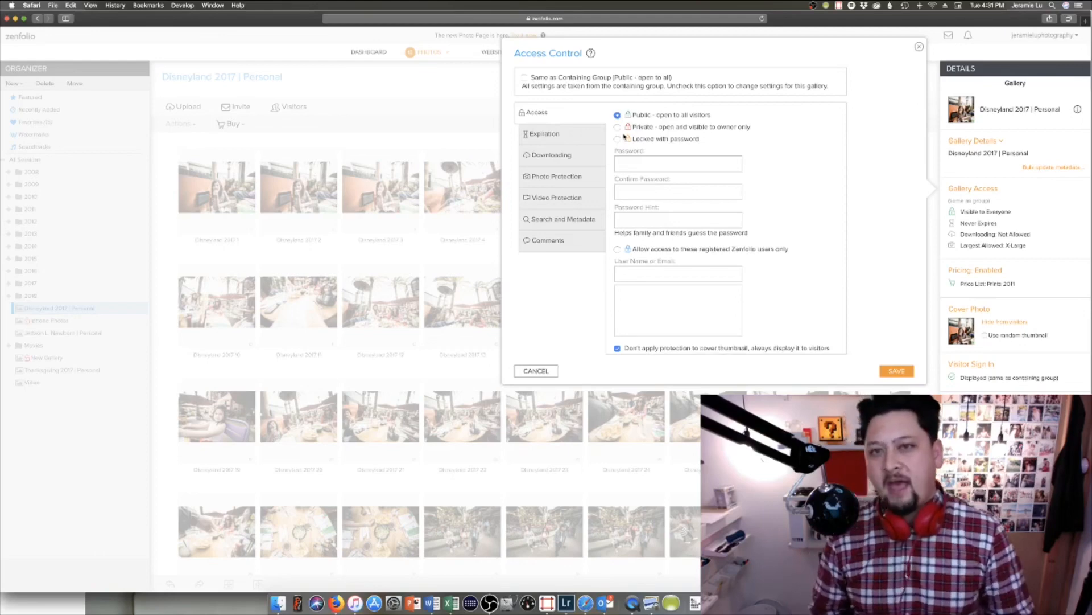
left_click(624, 138)
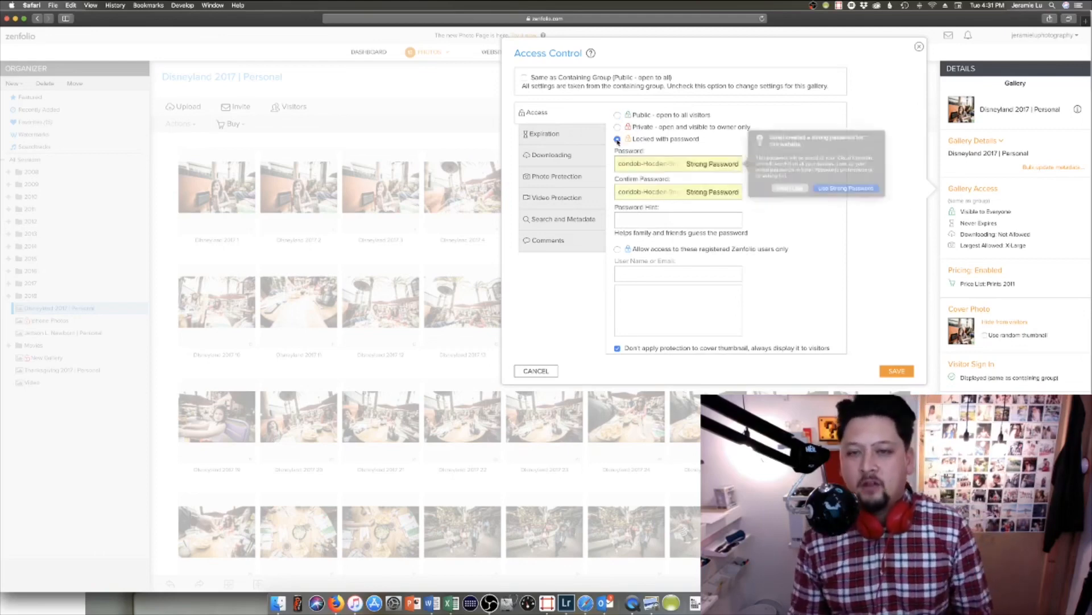
left_click(783, 188)
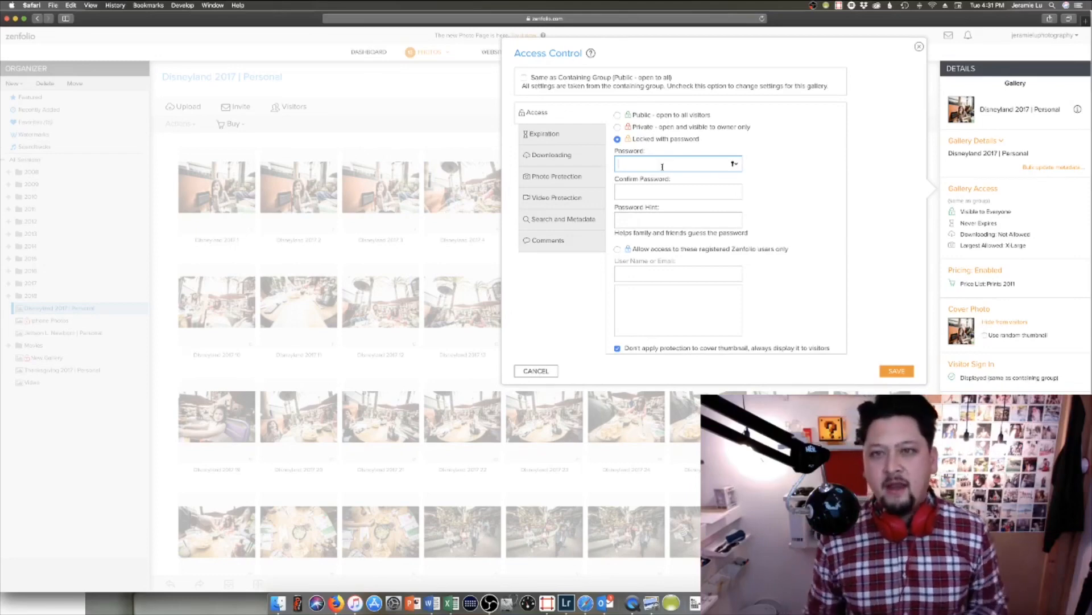
left_click(617, 127)
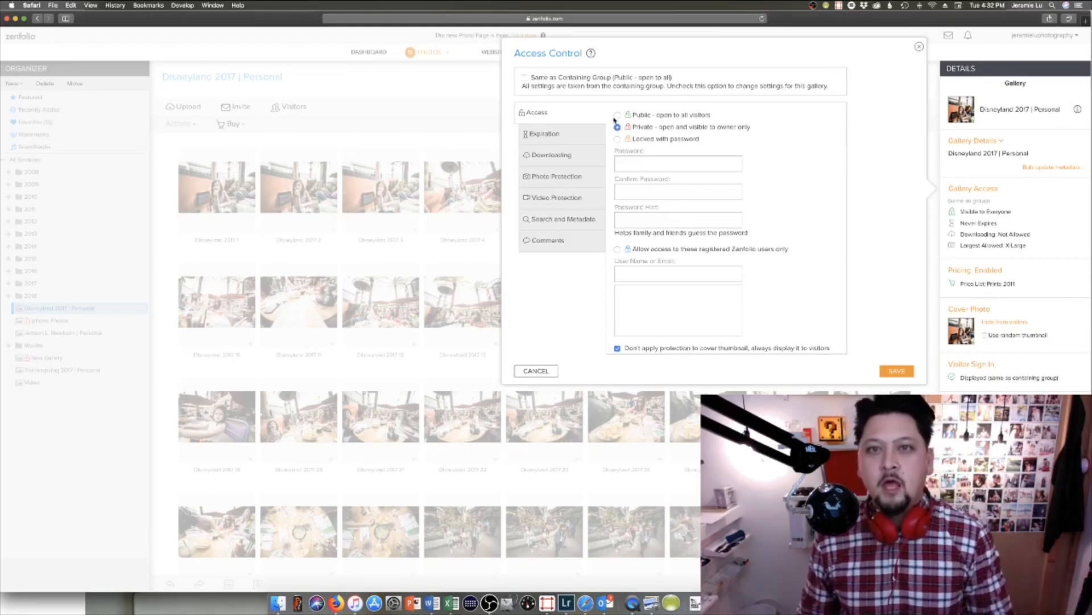
left_click(618, 116)
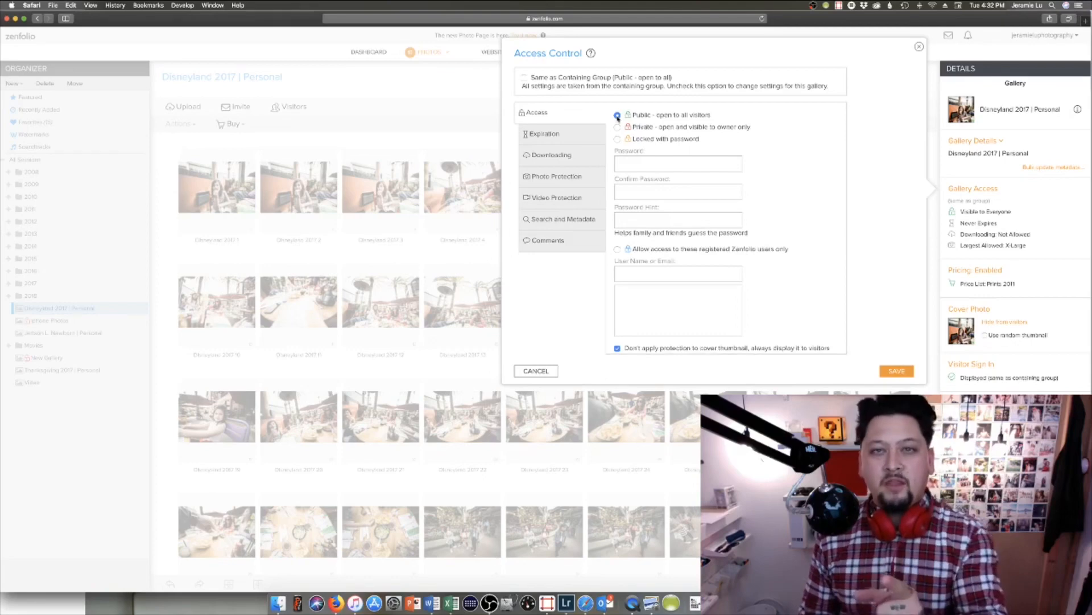
left_click(617, 127)
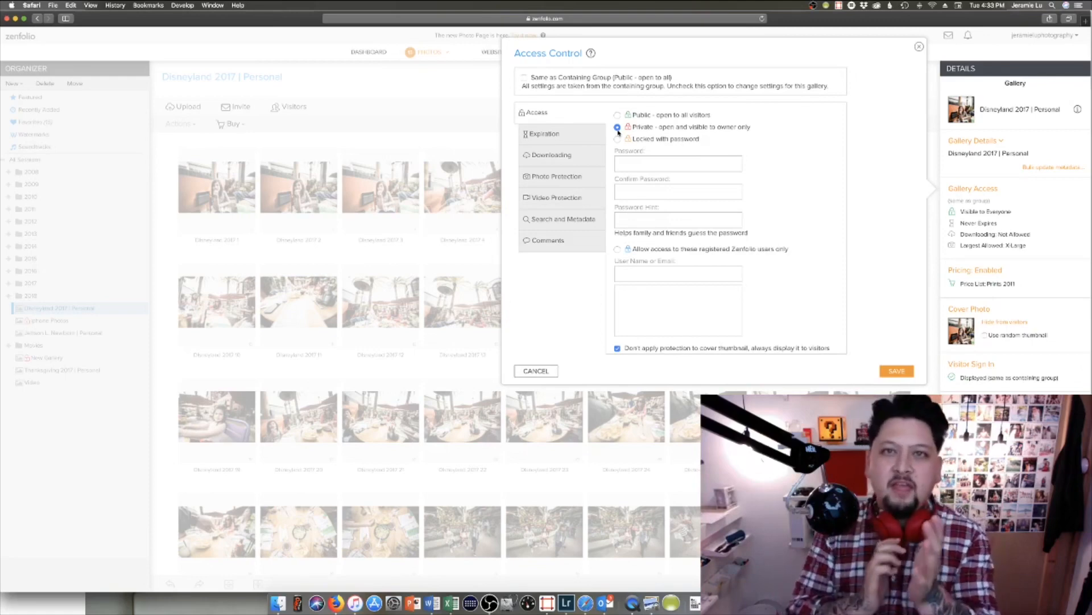
left_click(617, 115)
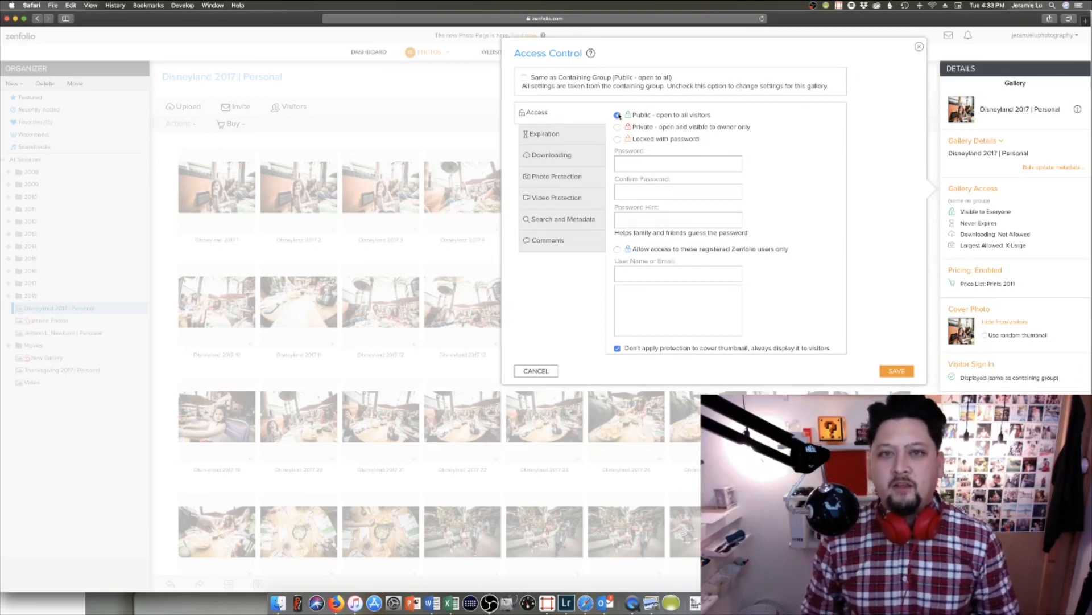
left_click(523, 77)
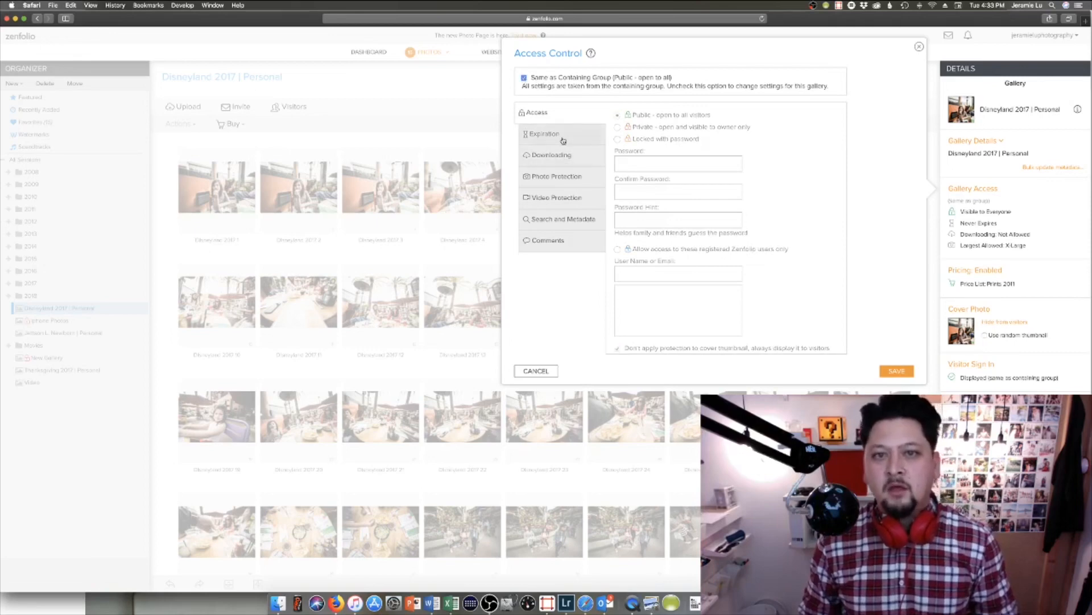
Review expiration, downloading, photo/video size, search, metadata and comment settings, then cancel unsaved
left_click(562, 137)
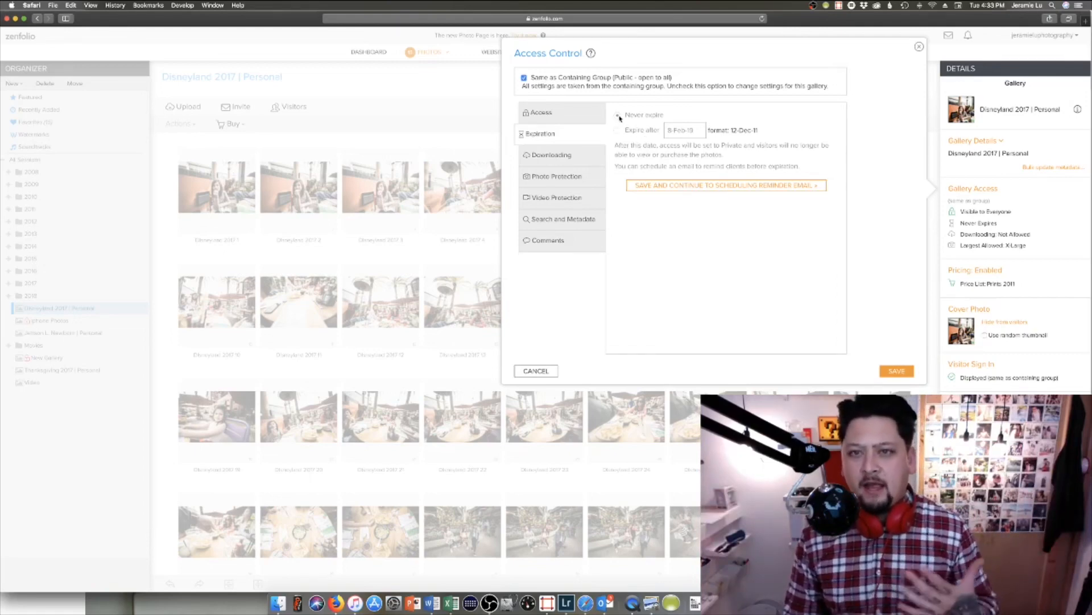
left_click(563, 165)
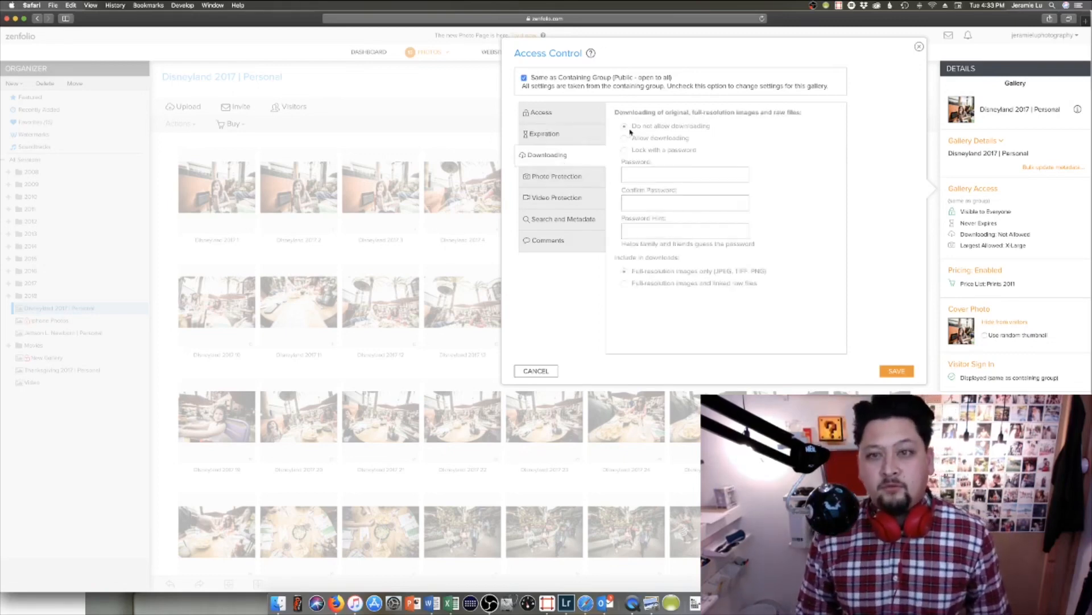
left_click(576, 178)
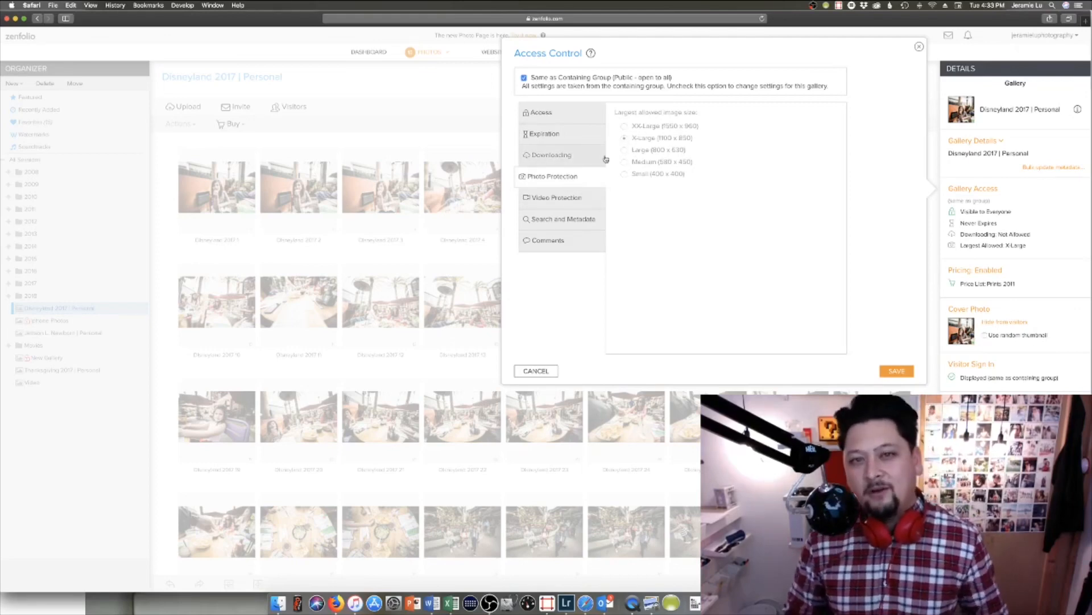
left_click(575, 165)
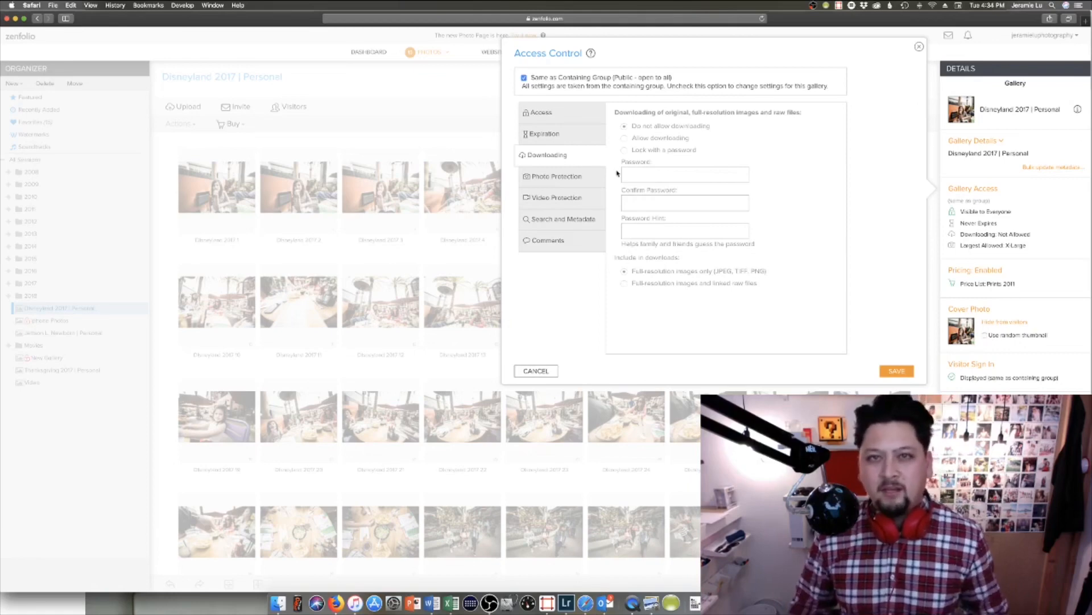
left_click(565, 181)
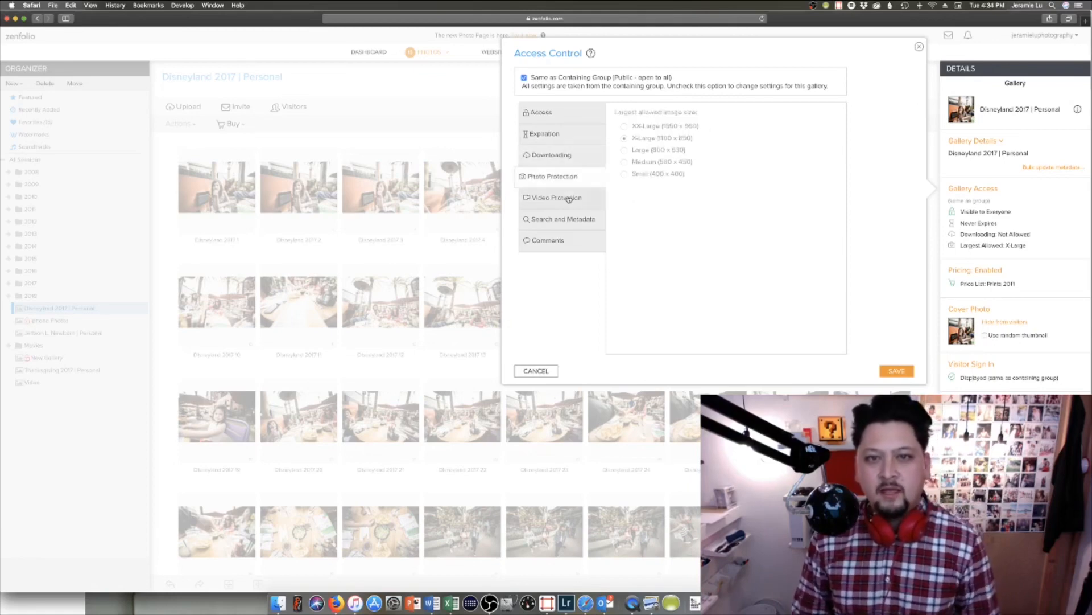
left_click(569, 198)
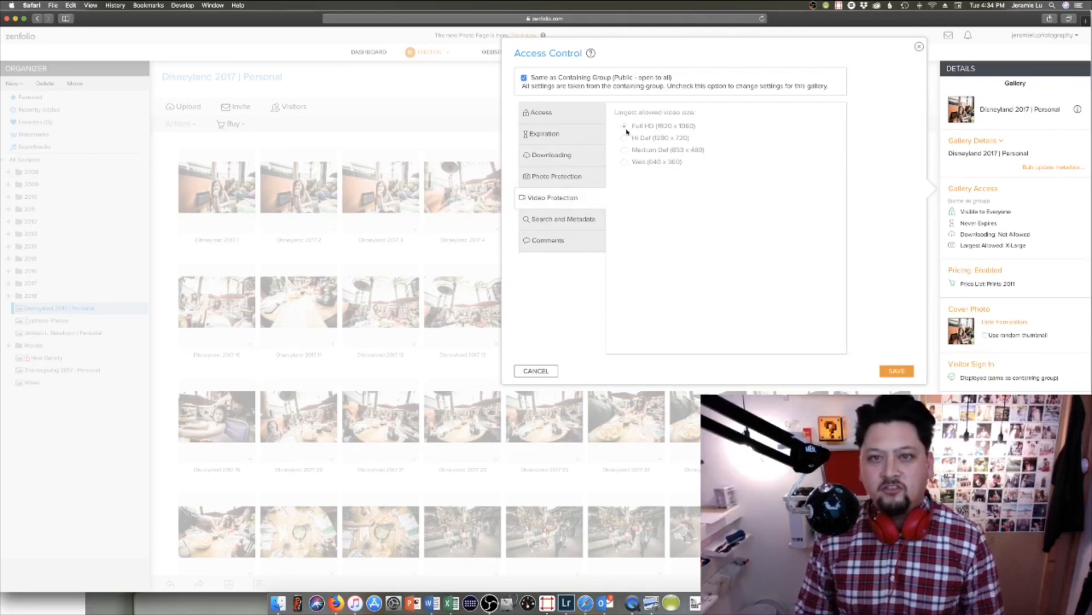
left_click(569, 219)
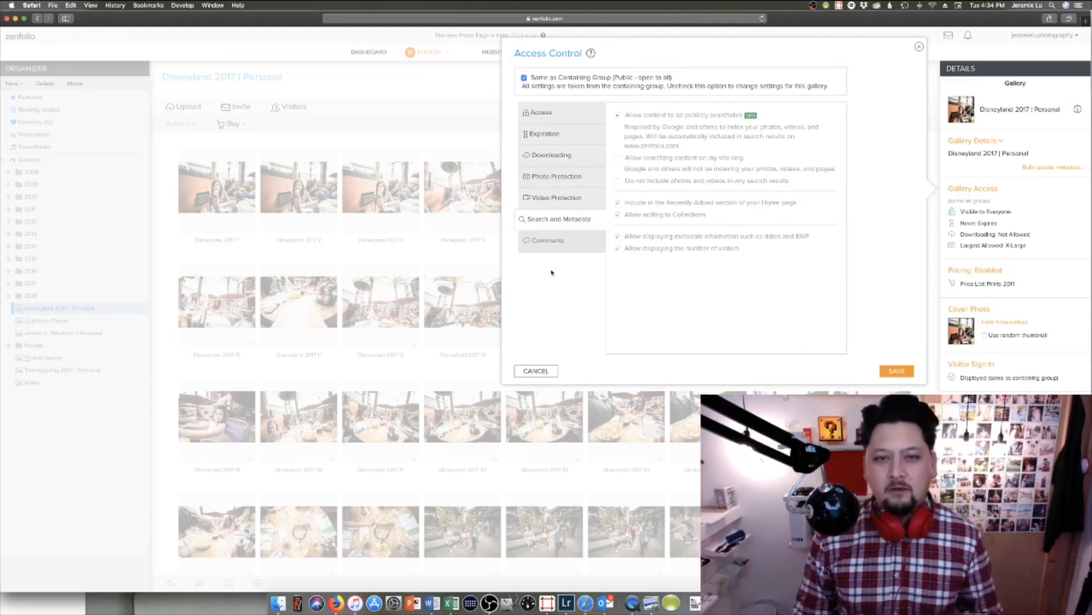
left_click(555, 241)
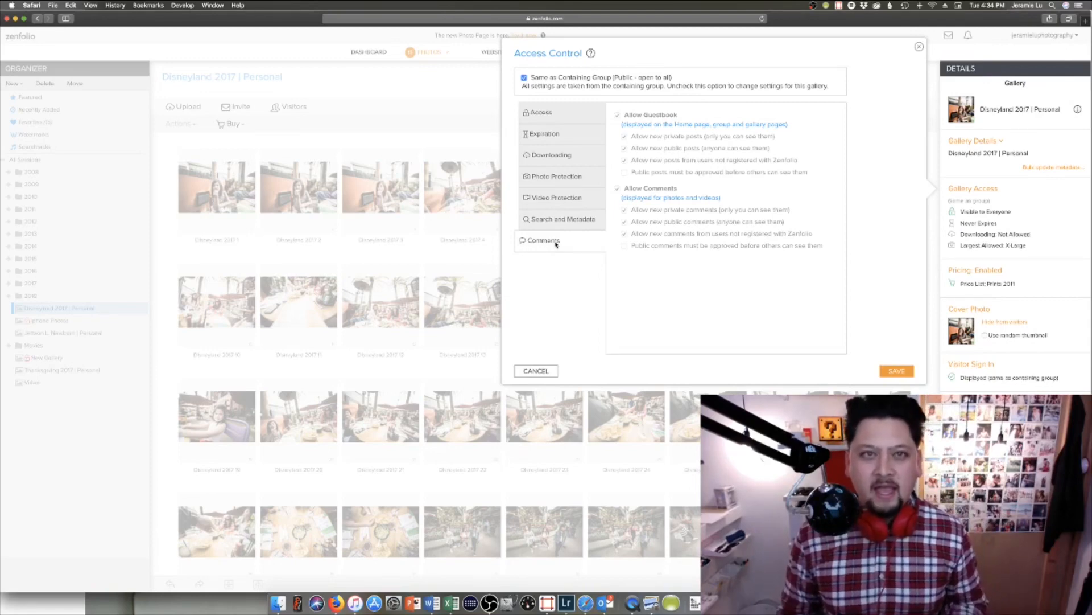
left_click(537, 371)
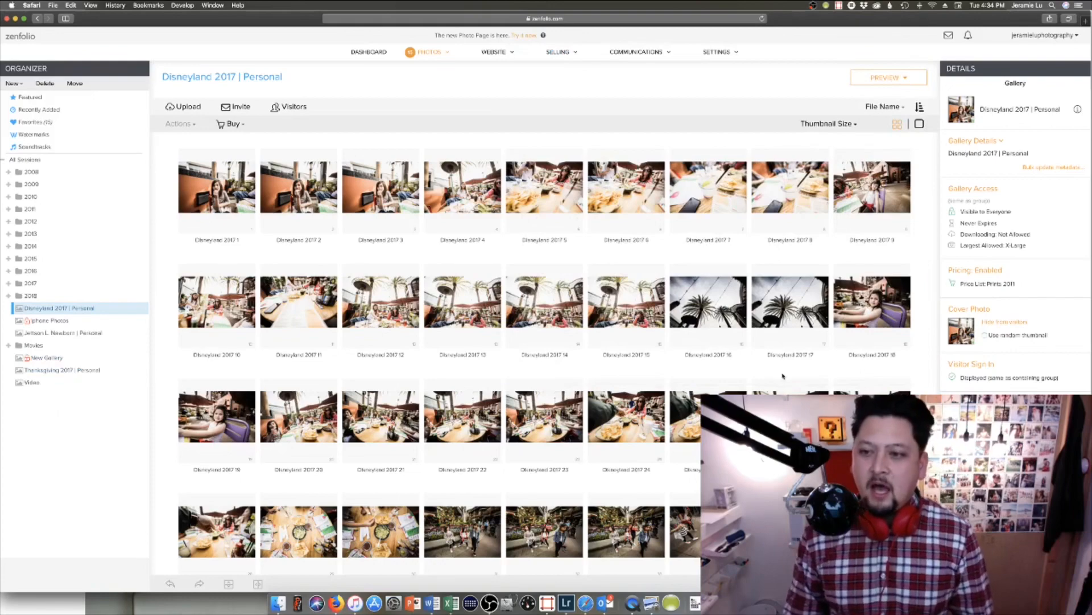
left_click(1080, 275)
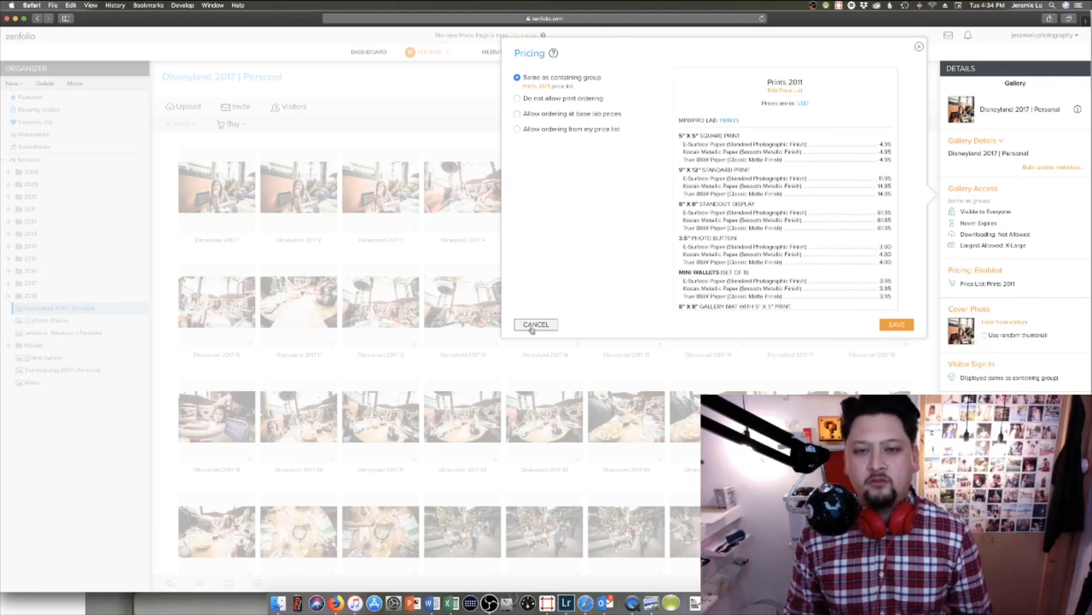
left_click(535, 325)
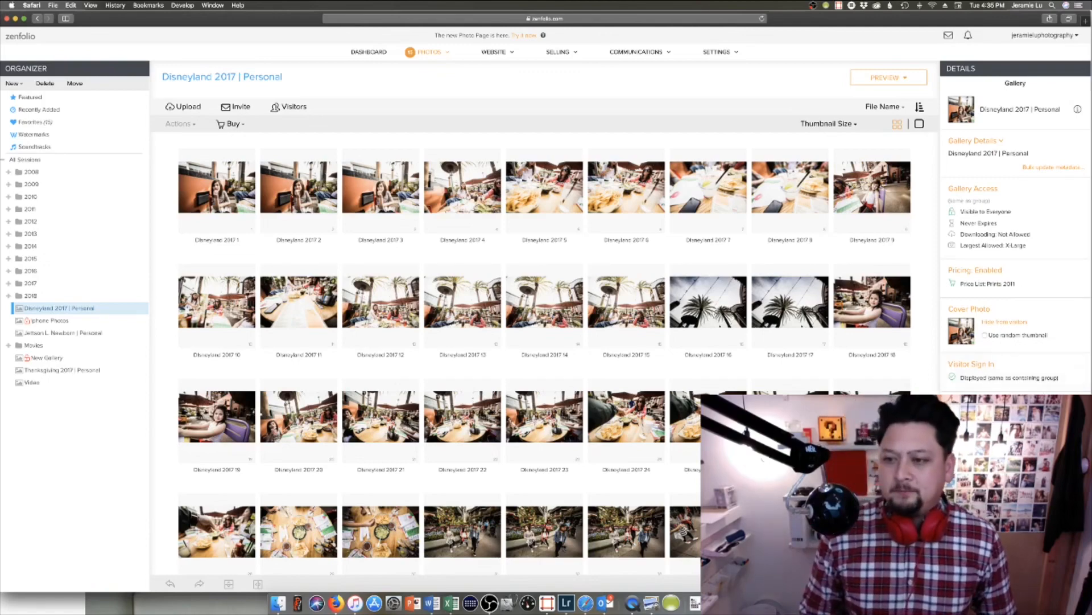
Set the gallery's share ID to 'punk', then open the embeddable slide show creator
left_click(967, 407)
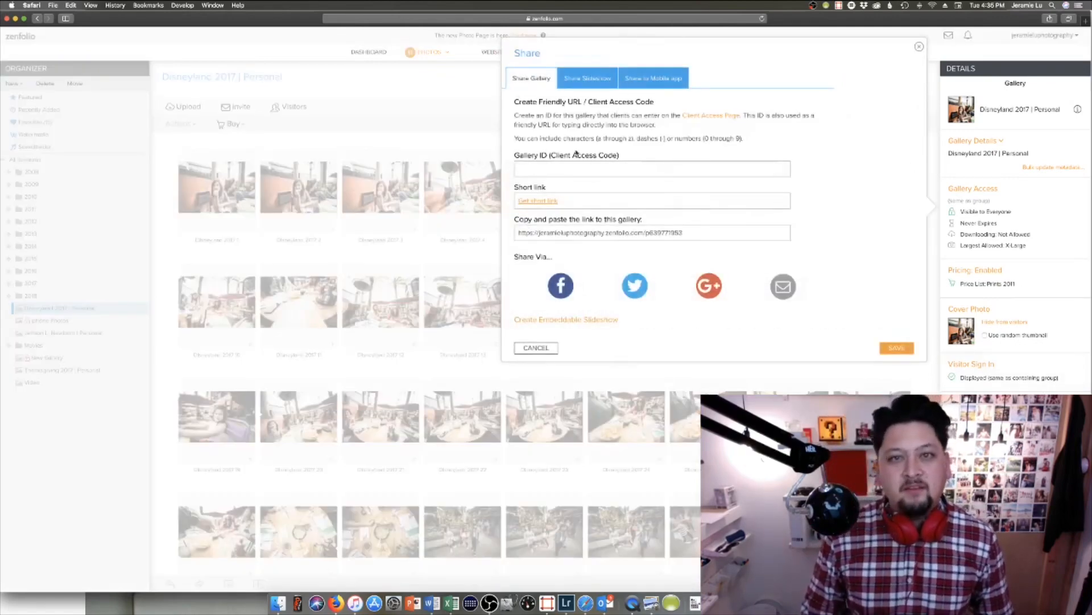
left_click(594, 172)
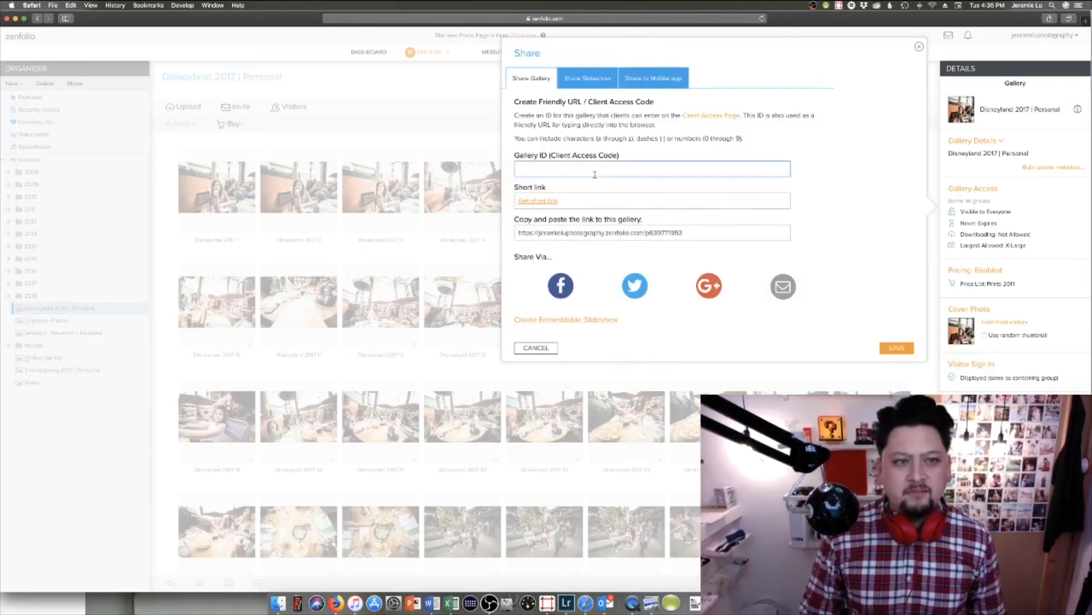
type("ajsncjsnbdjsndcs")
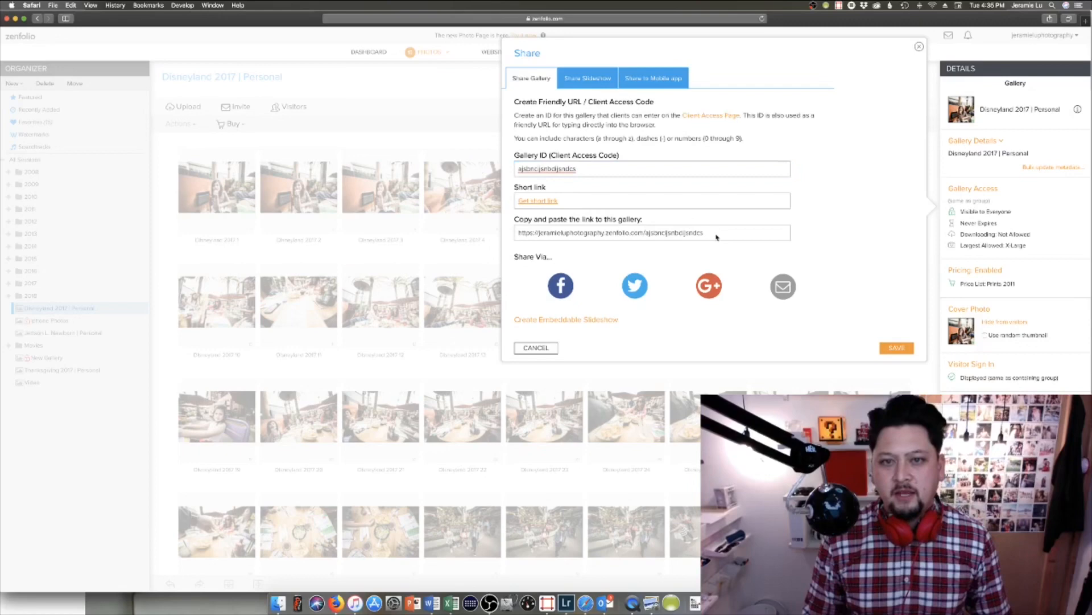
left_click_drag(706, 233, 512, 234)
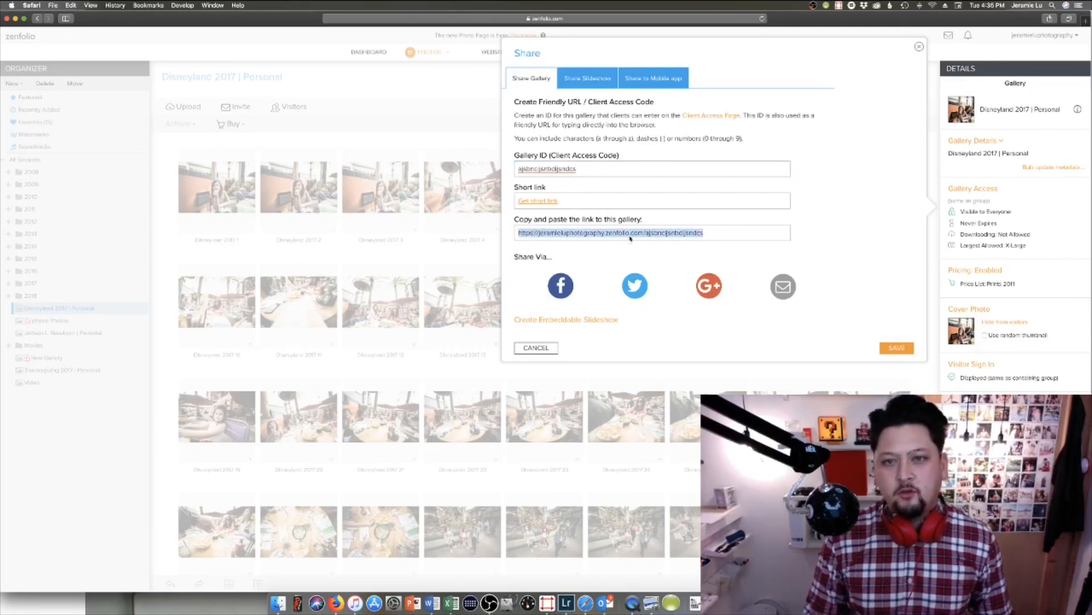
double_click(590, 169)
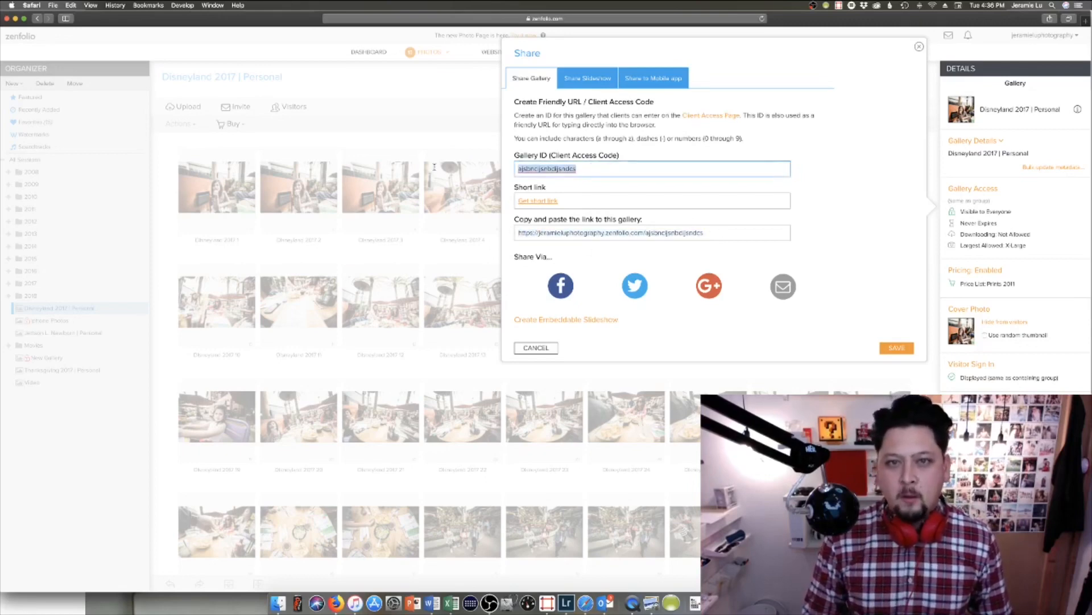
type("punkjs")
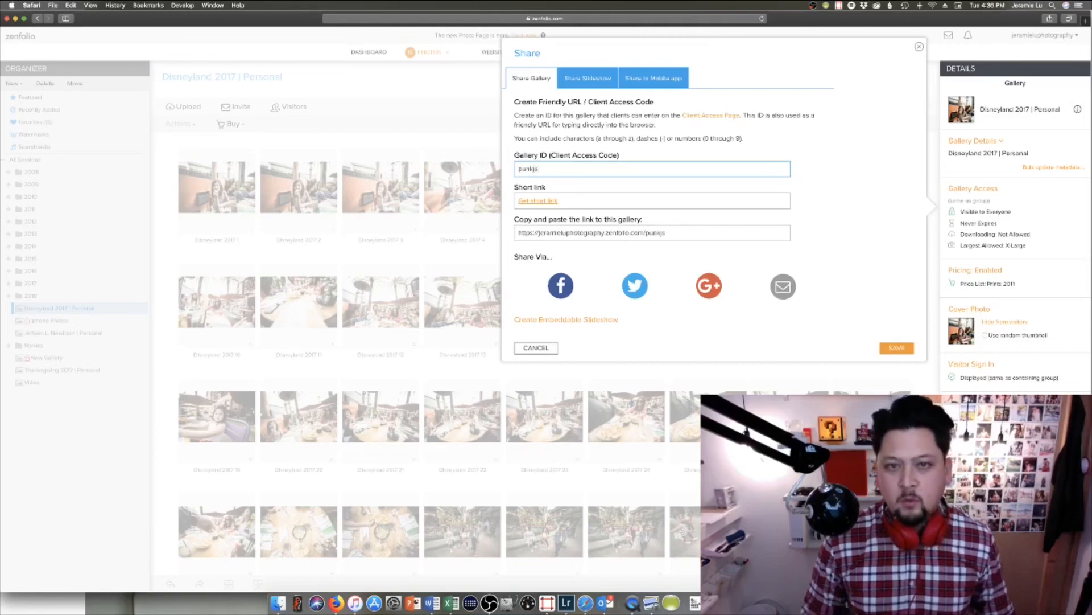
key("BackSpace")
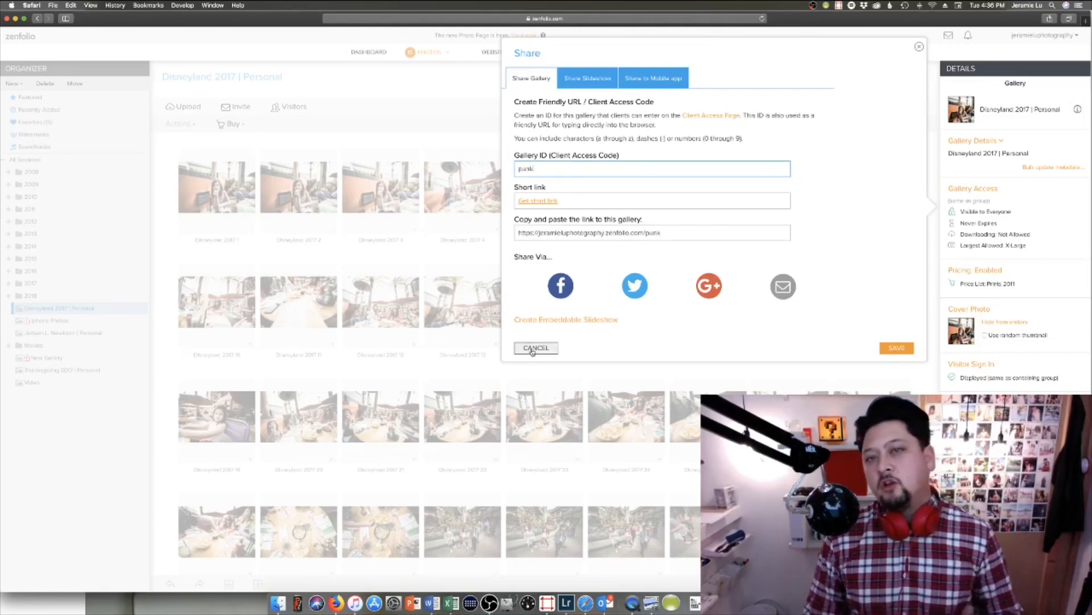
left_click(584, 323)
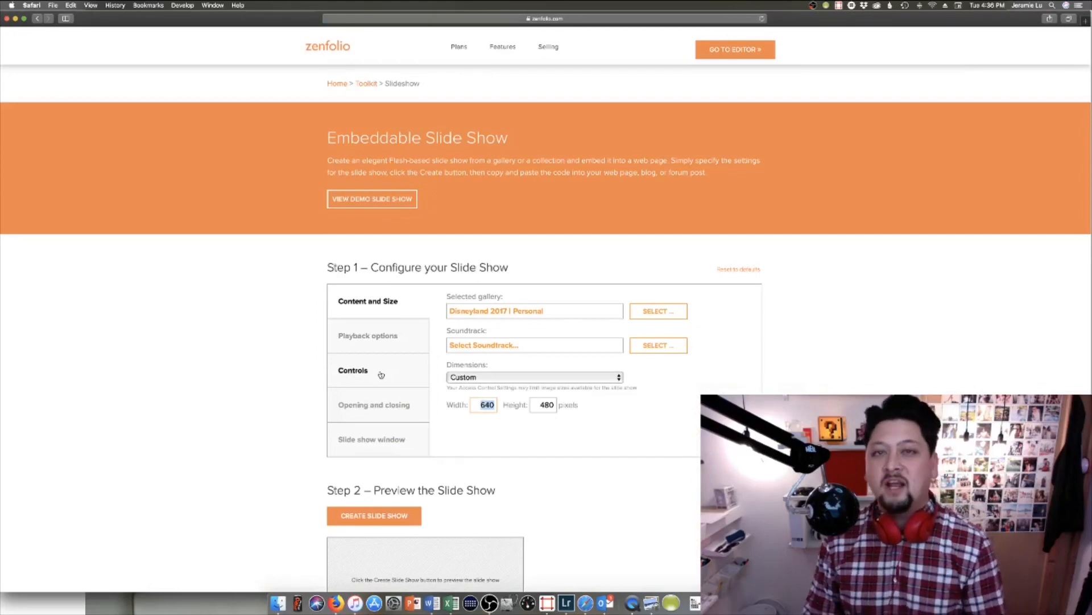
Go back from the Embeddable Slide Show page to the Disneyland 2017 | Personal photo grid
left_click(36, 19)
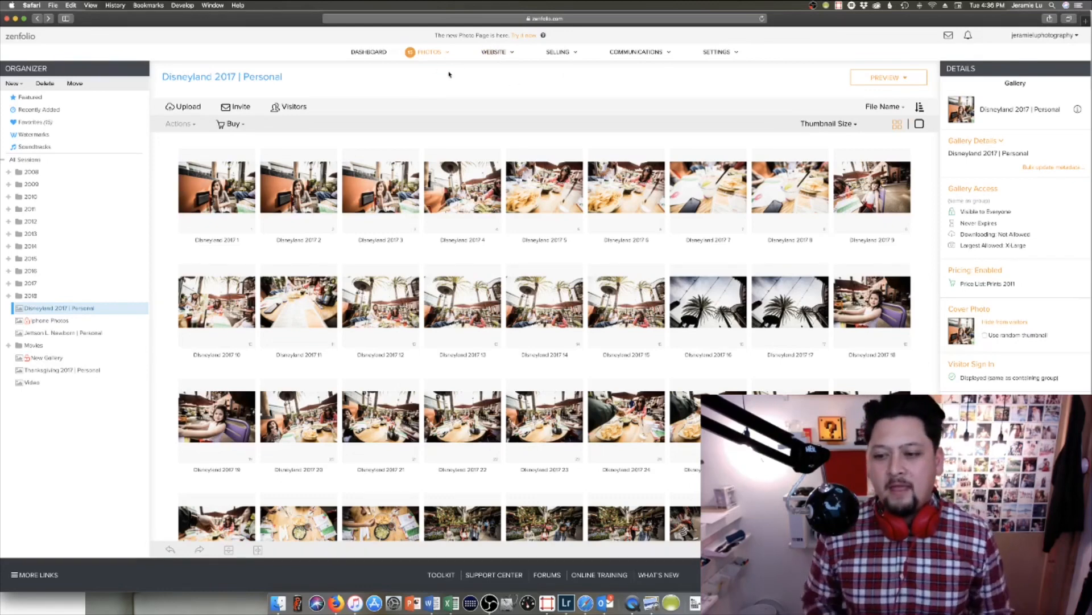
Preview the WEBSITE menu's pages, then go to the SELLING section's Ordering & Selling page
mouse_move(491, 59)
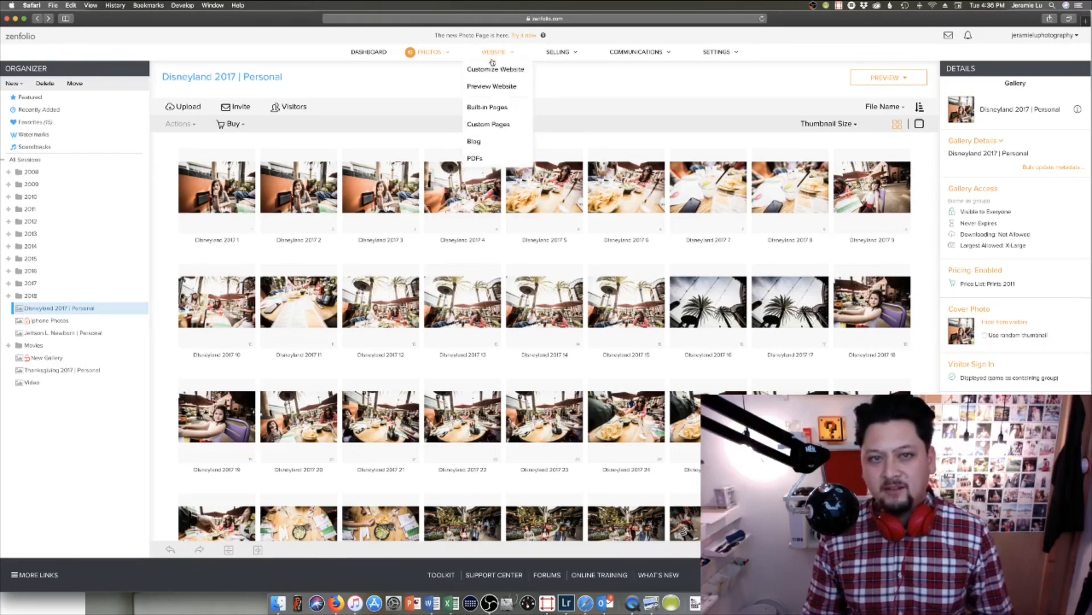
left_click(556, 55)
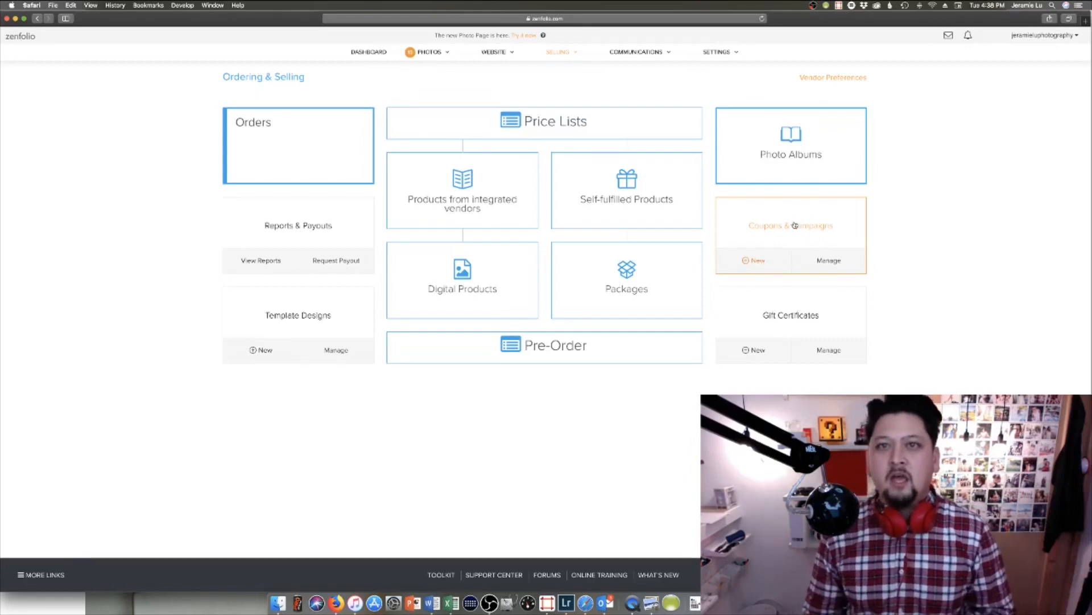
left_click(652, 53)
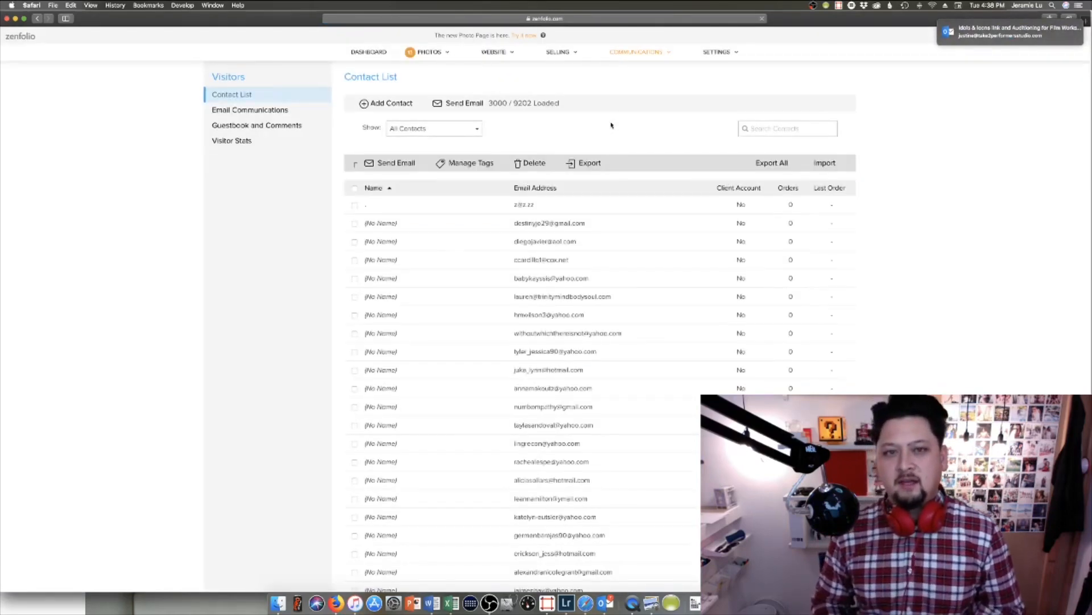
left_click(37, 20)
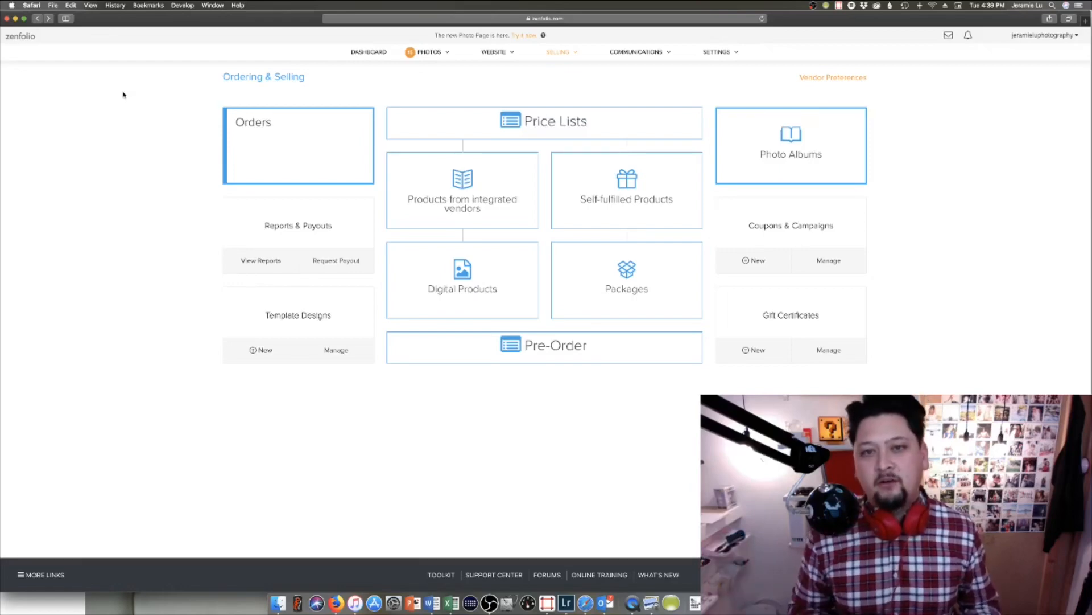
left_click(657, 53)
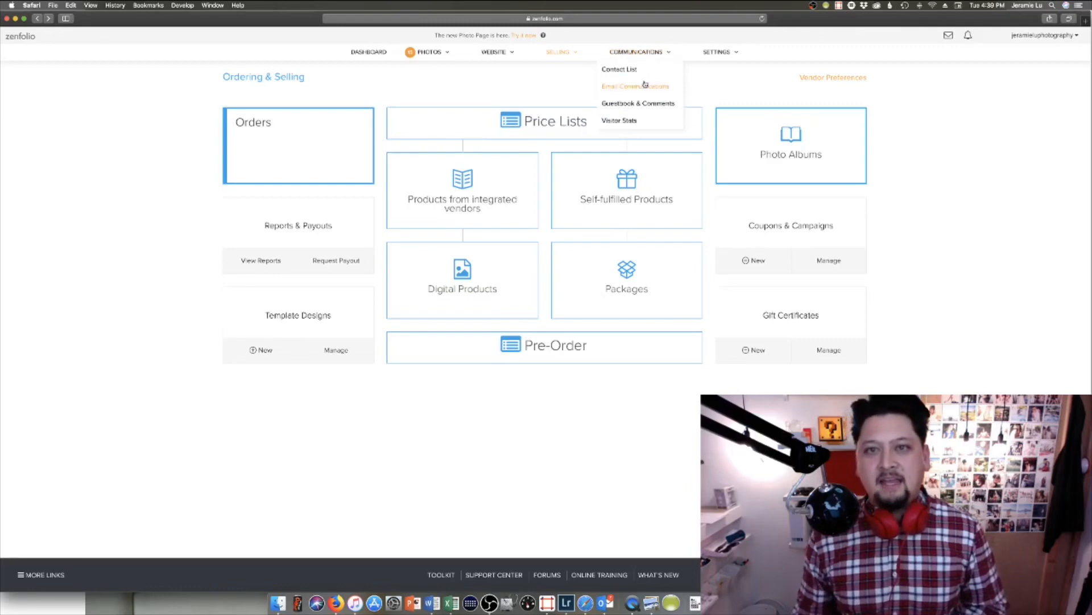